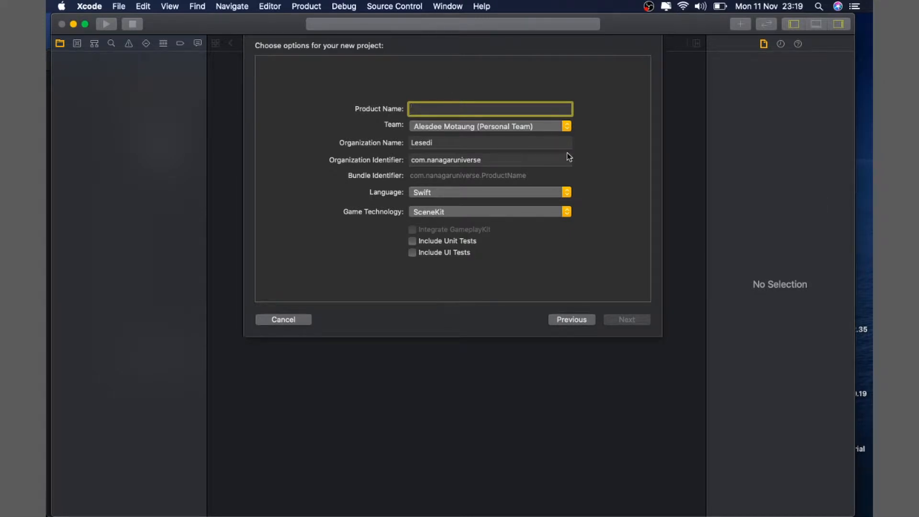
- Set the new project's product name to "SceneKit Tut"
type("SceneK")
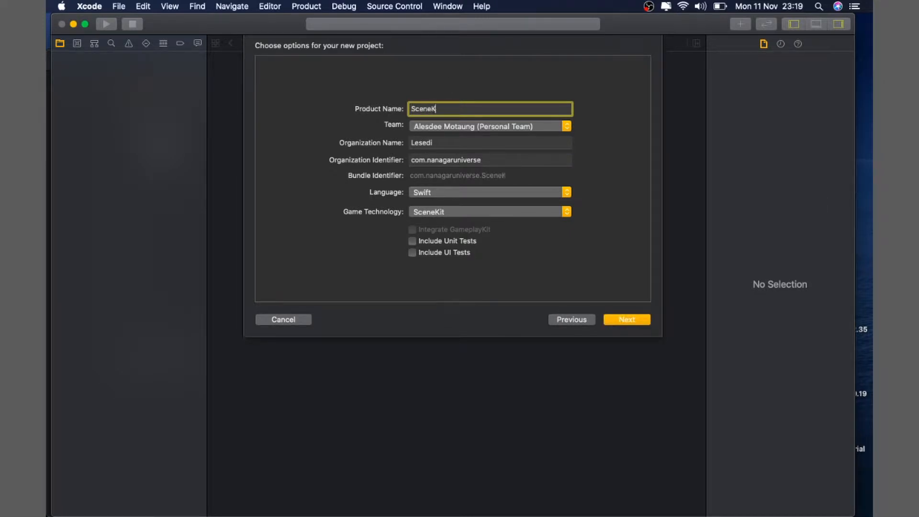
type("it Tut")
left_click(642, 321)
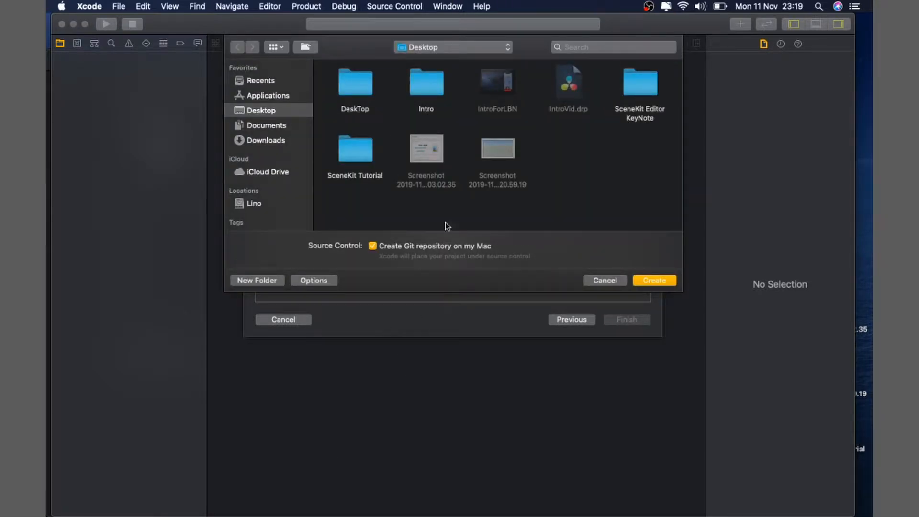
left_click(599, 281)
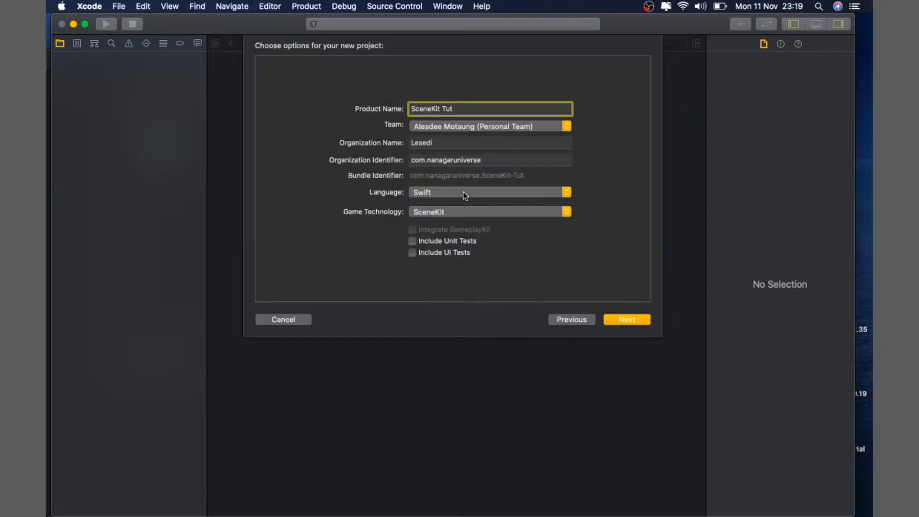
left_click(463, 192)
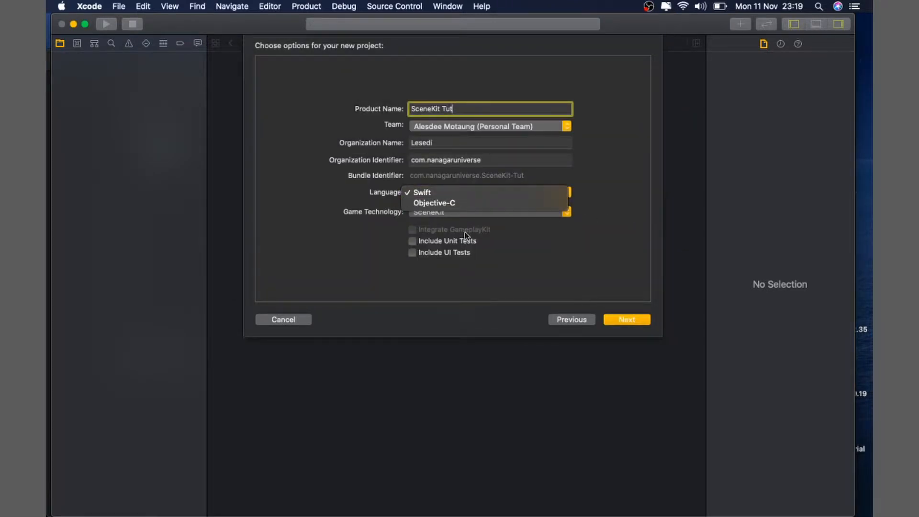
left_click(525, 283)
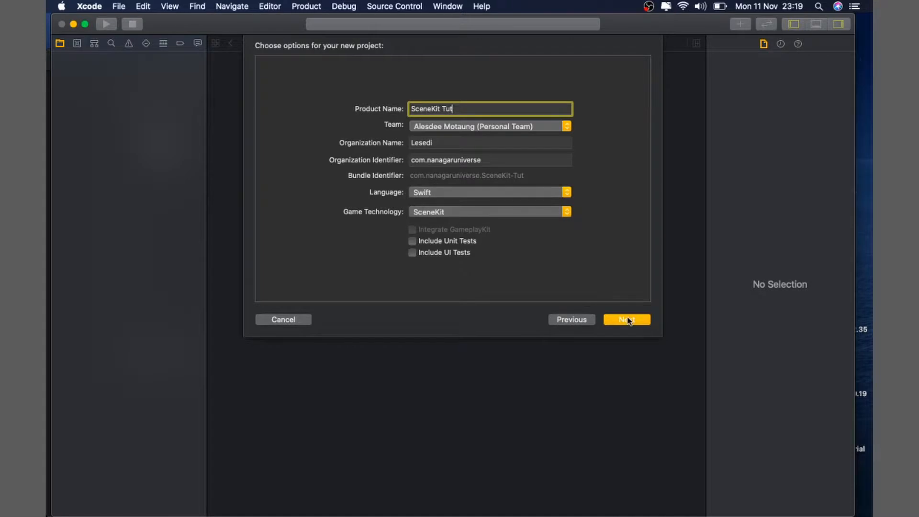
- Create the Swift SceneKit project on the Desktop with a Git repository and switch the project window to full screen
left_click(627, 320)
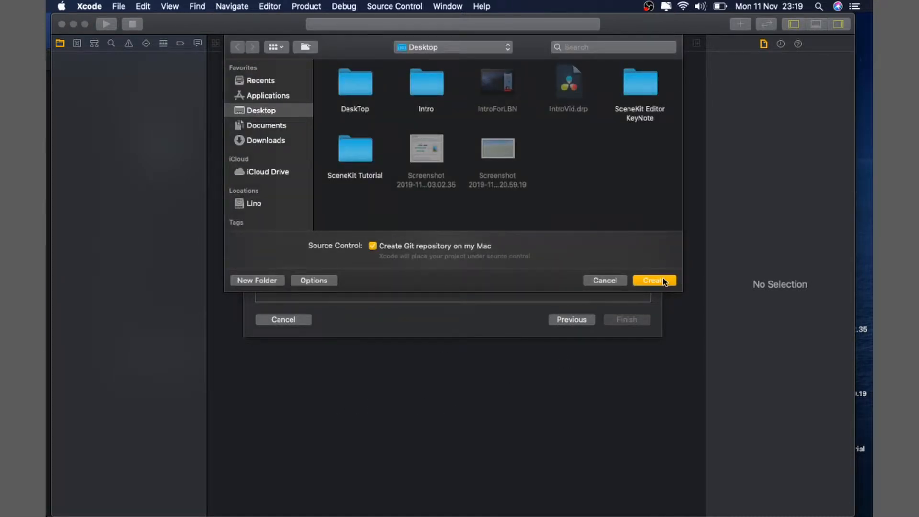
left_click(664, 281)
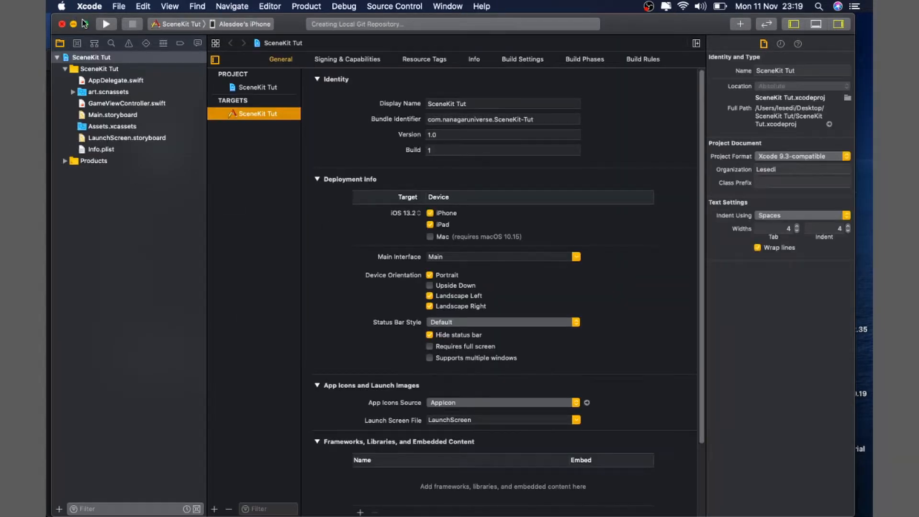
key("ctrl+super+f")
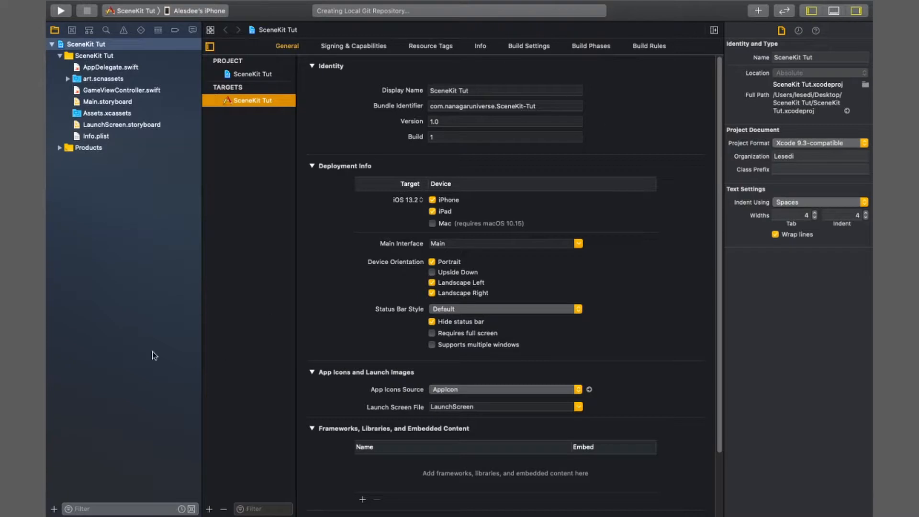
- Open ship.scn from the art.scnassets folder in the scene editor and hide the project navigator
left_click(102, 79)
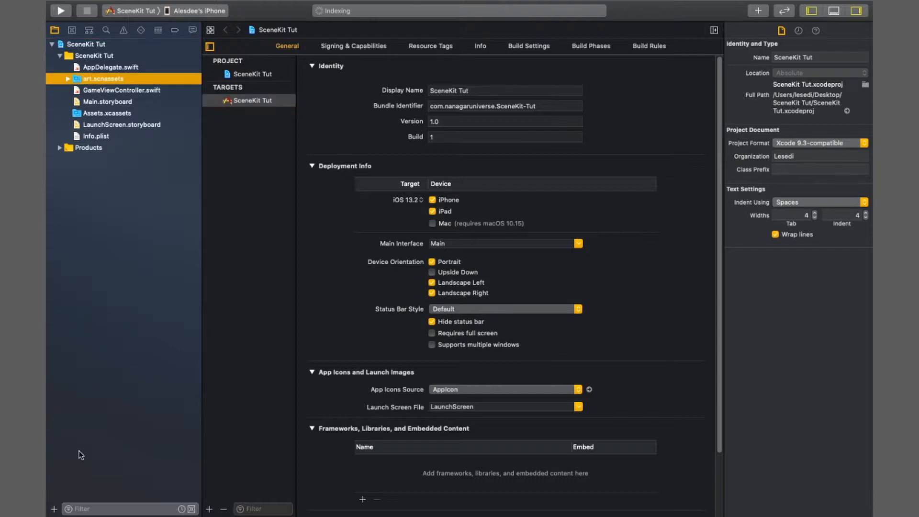
left_click(68, 79)
left_click(108, 90)
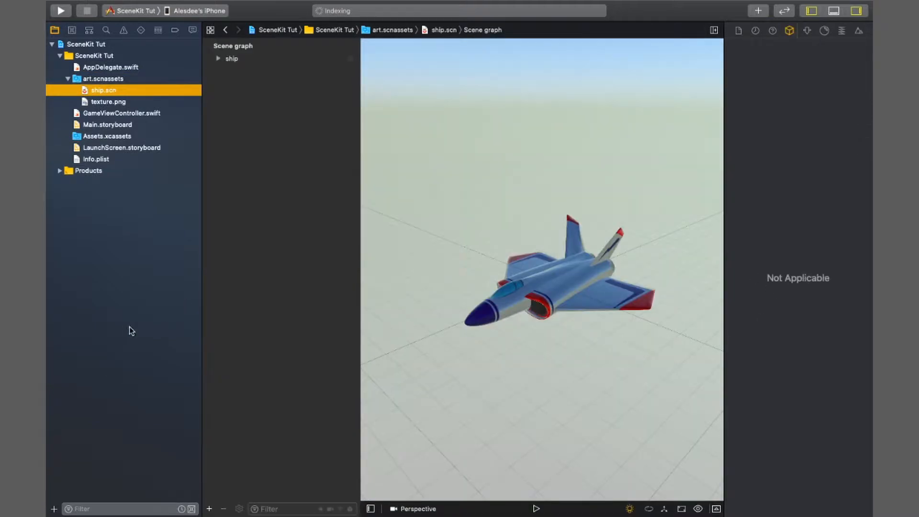
left_click(812, 12)
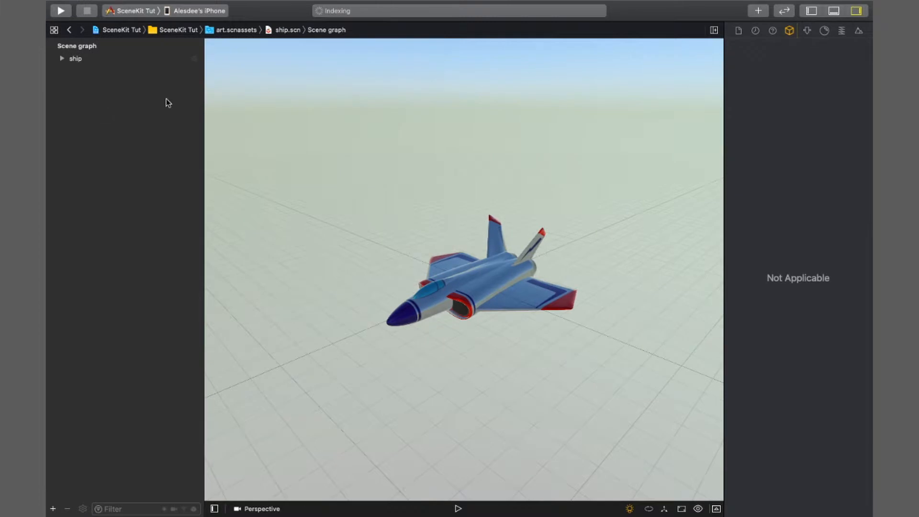
left_click(813, 10)
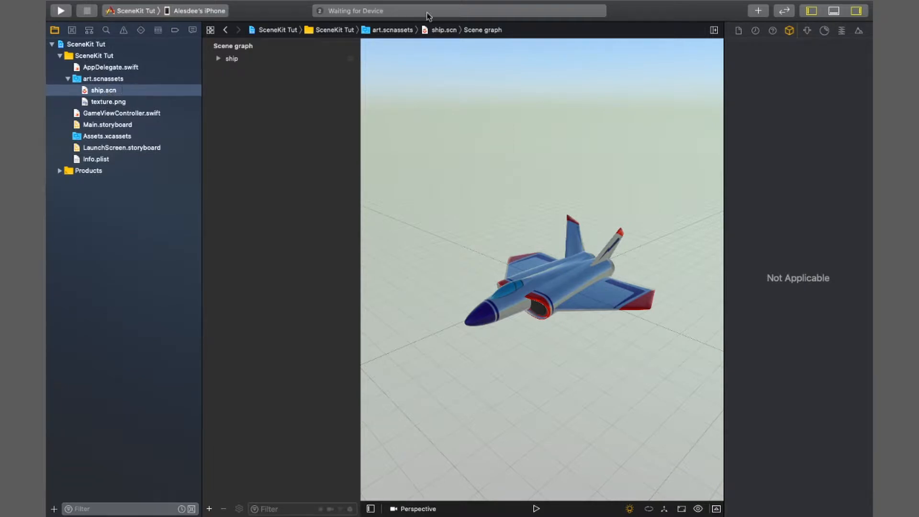
left_click(811, 12)
- Delete the ship node from the scene graph, leaving the scene empty
left_click(76, 59)
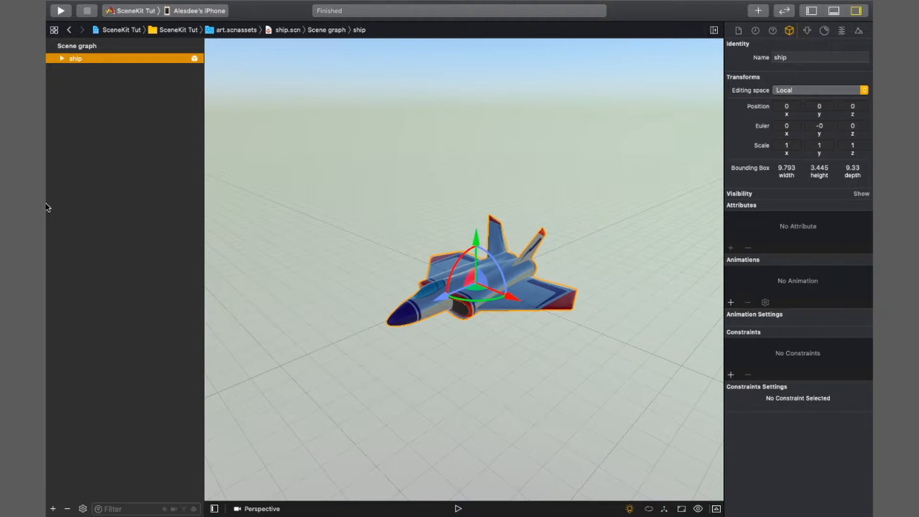
key("Delete")
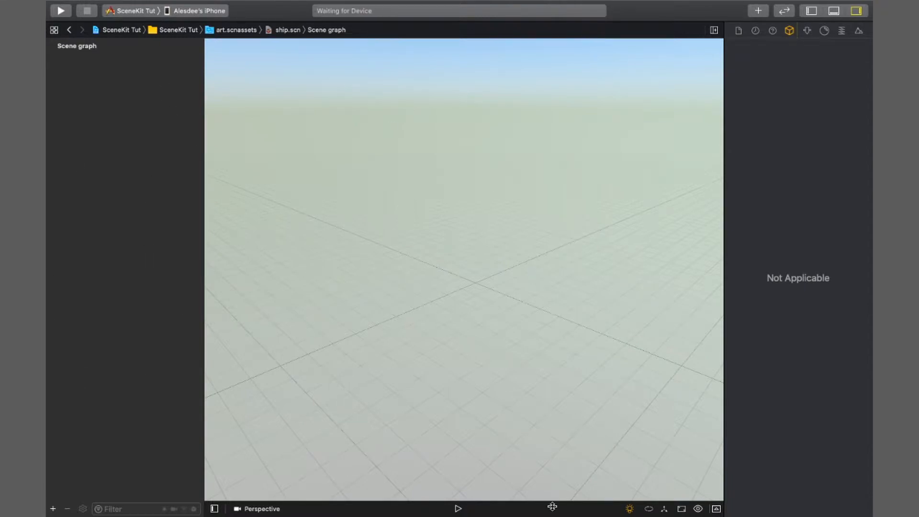
- Bring up the object library over the scene and look through the available lights and other objects
mouse_move(523, 514)
left_click(761, 12)
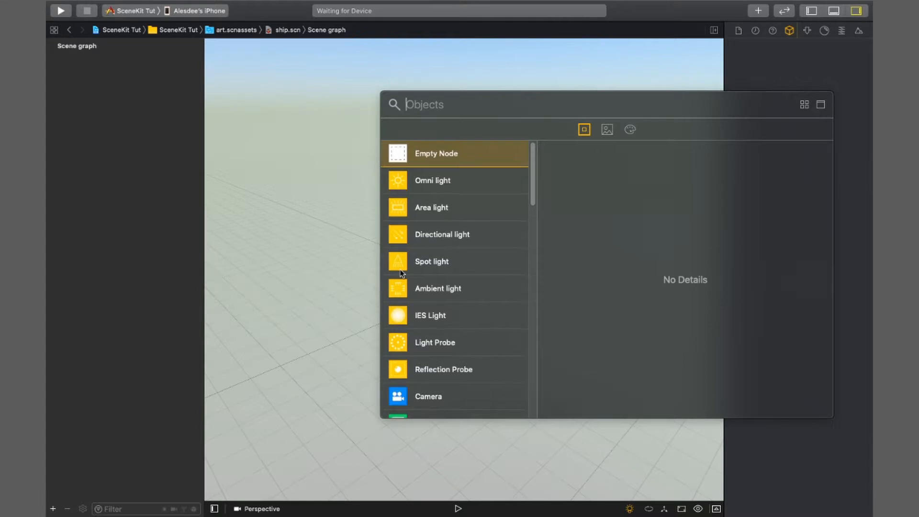
scroll(418, 279, "down", 3)
scroll(420, 281, "up", 3)
left_click_drag(480, 92, 361, 64)
scroll(292, 202, "down", 3)
scroll(292, 202, "up", 3)
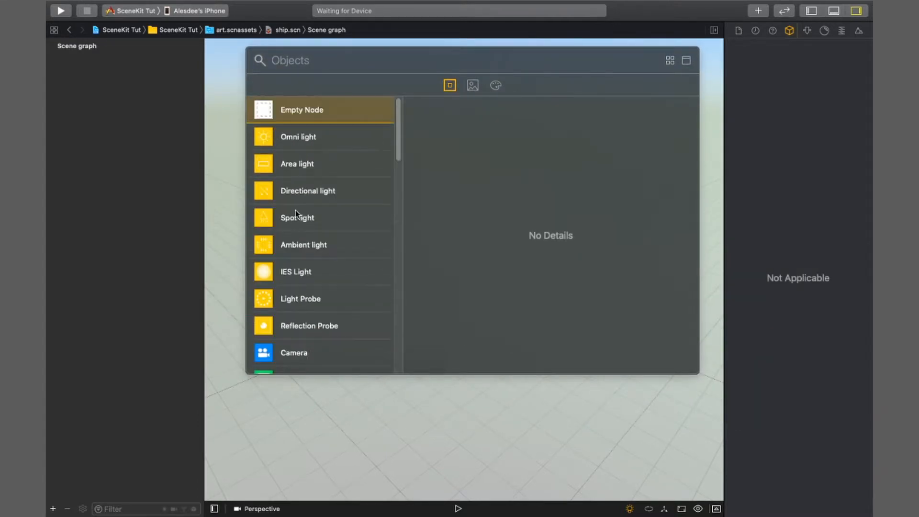
left_click(313, 136)
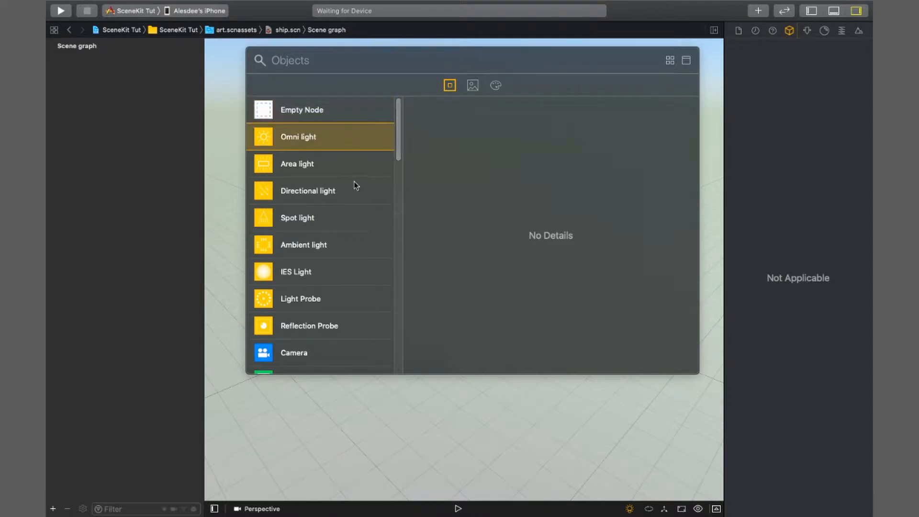
left_click(335, 194)
double_click(324, 316)
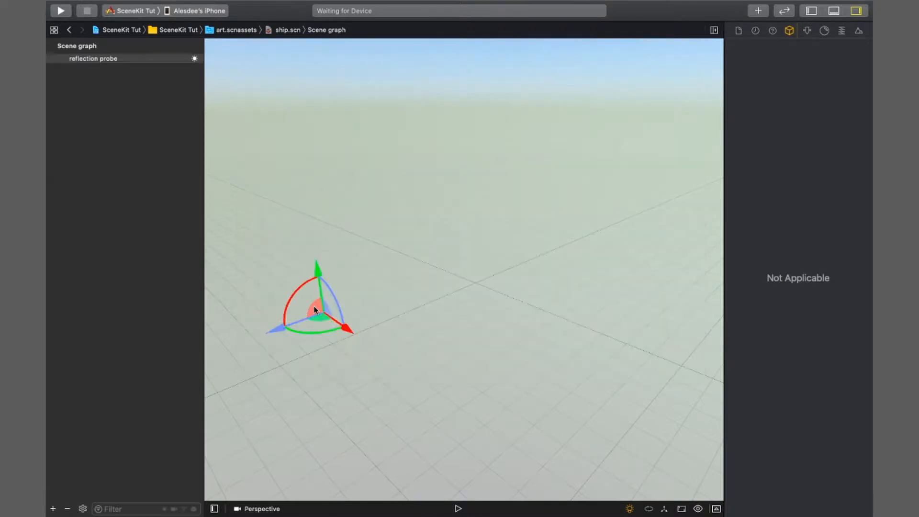
key("Delete")
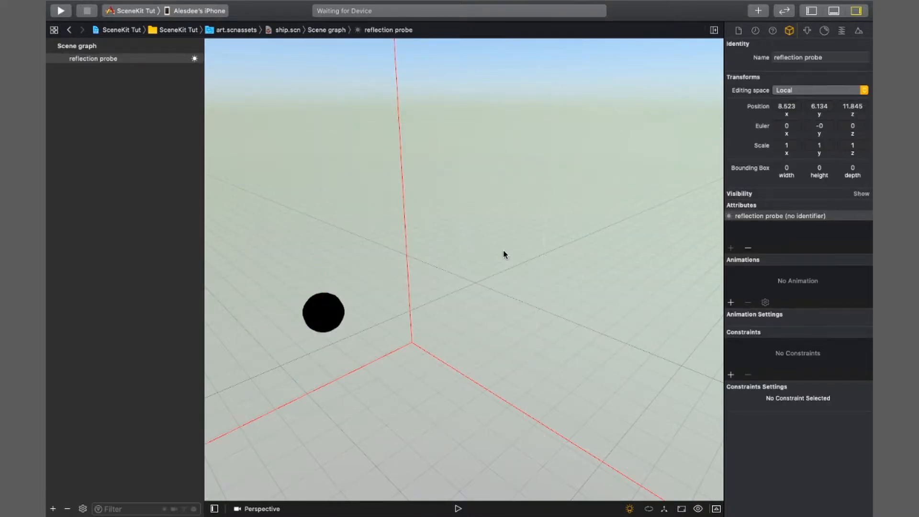
- Examine the object library's node types, from the empty node, lights and camera to geometry such as box, capsule, torus and floor
key("super+shift+l")
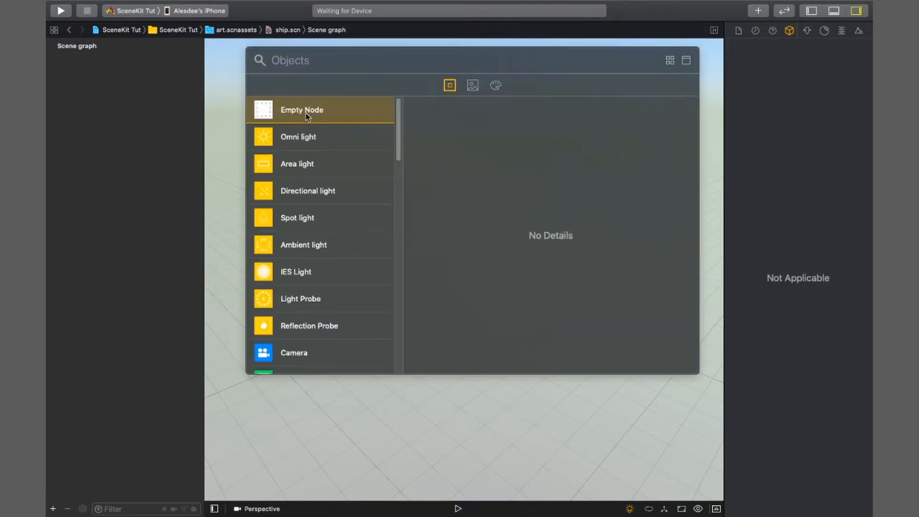
scroll(302, 237, "down", 8)
scroll(326, 198, "up", 4)
scroll(310, 209, "up", 4)
scroll(332, 239, "down", 1)
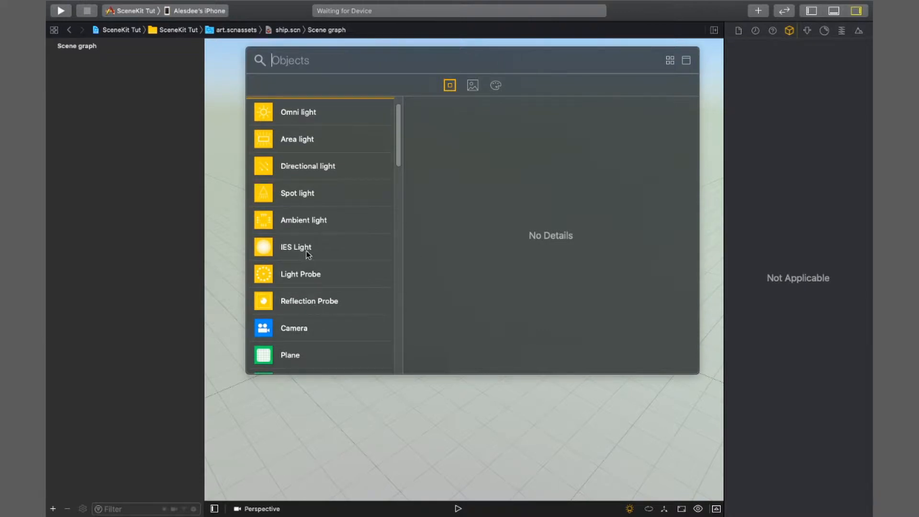
scroll(339, 313, "down", 1)
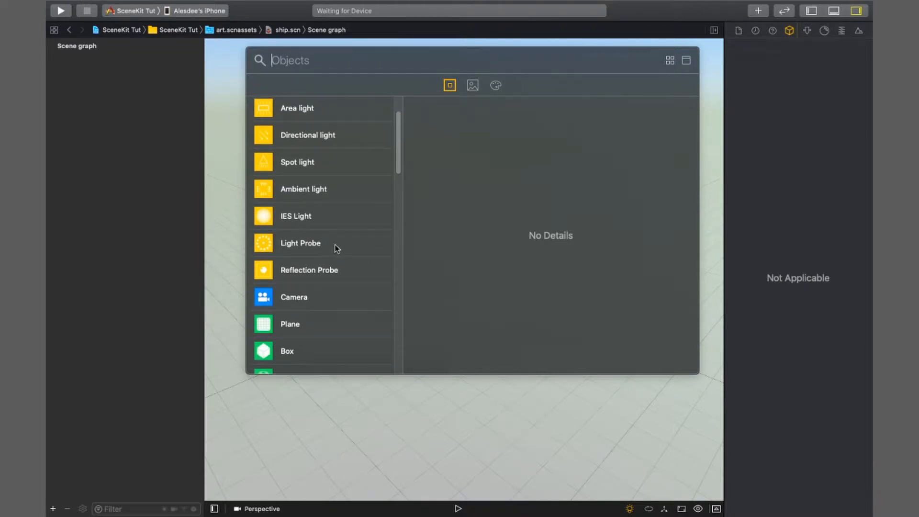
scroll(330, 242, "down", 2)
scroll(297, 230, "down", 3)
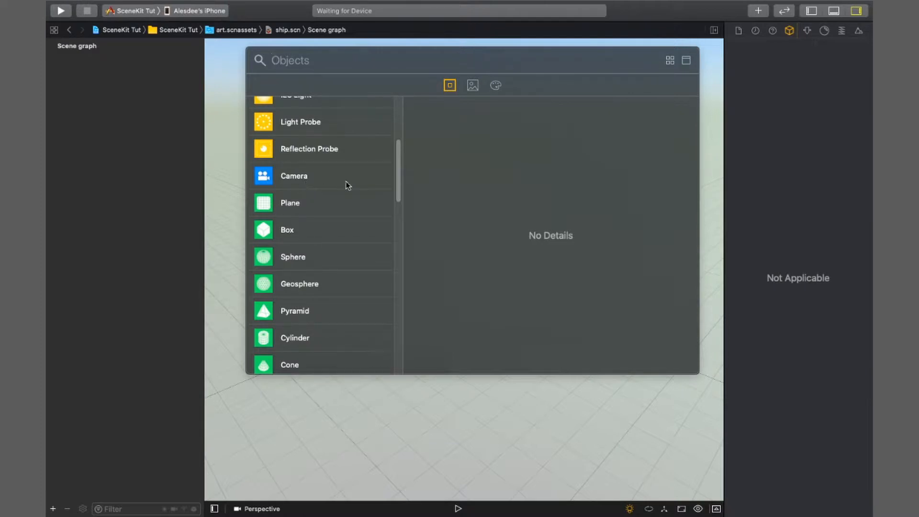
scroll(302, 228, "down", 4)
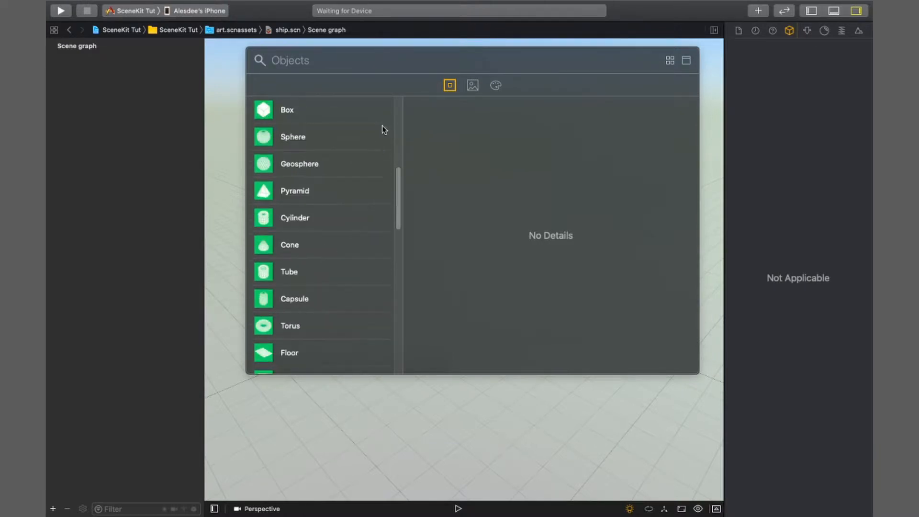
scroll(293, 269, "down", 2)
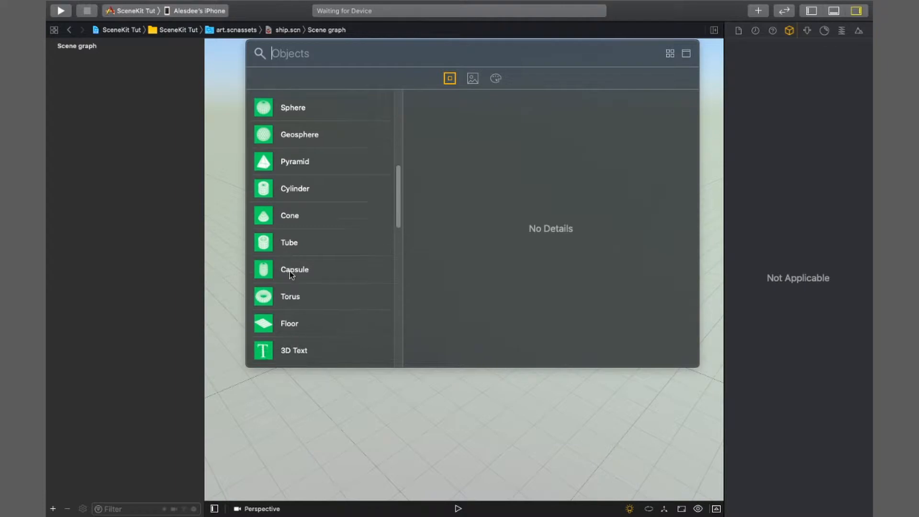
scroll(292, 273, "up", 2)
scroll(292, 272, "down", 1)
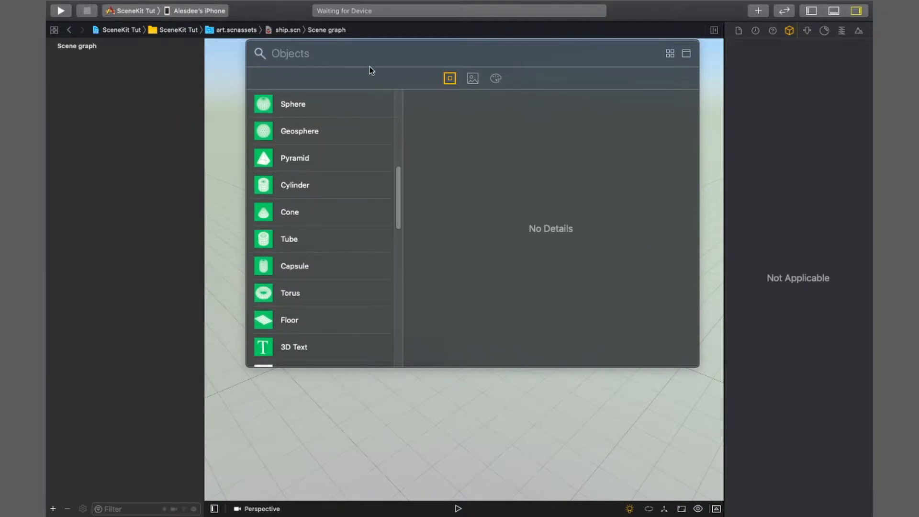
- Place a plane from the object library in the scene and delete it again
left_click_drag(372, 71, 682, 137)
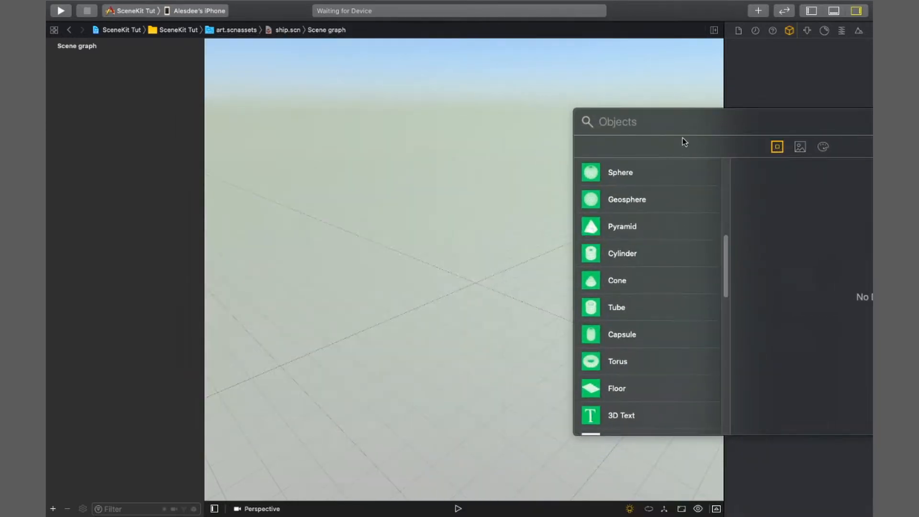
scroll(635, 281, "up", 5)
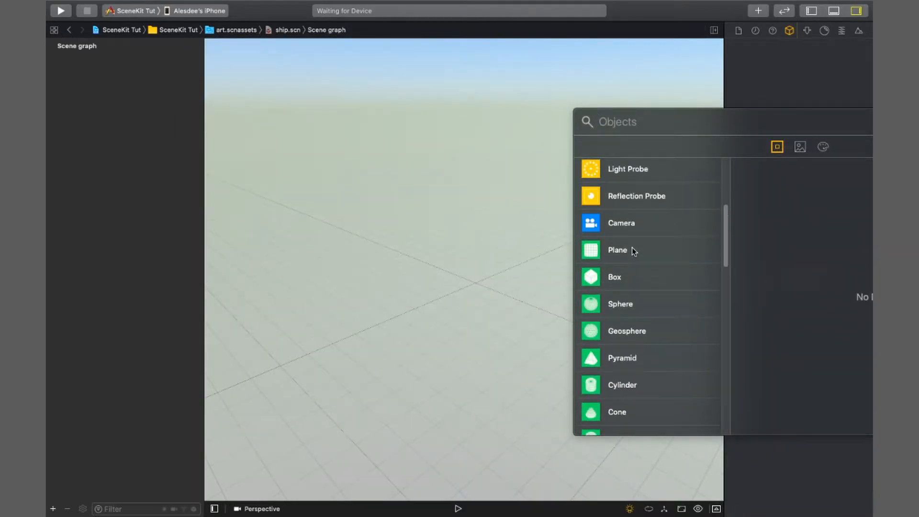
left_click_drag(632, 247, 434, 257)
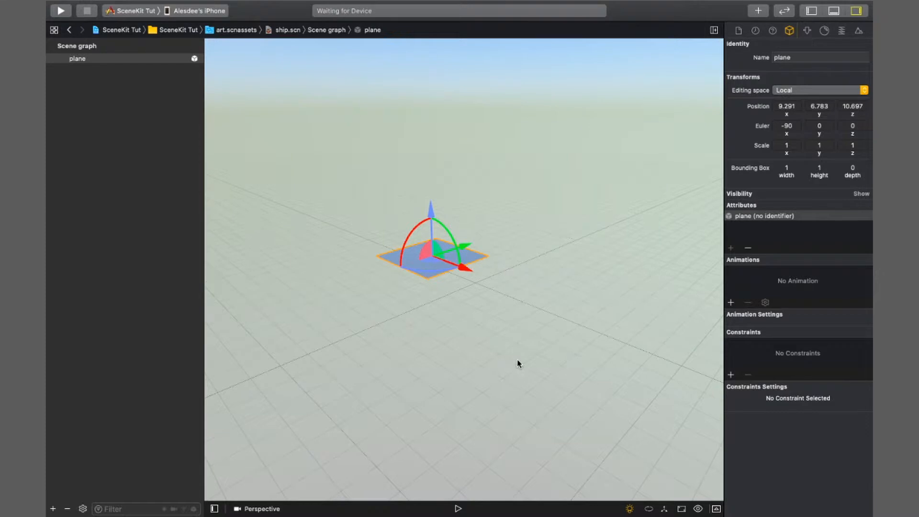
key("Delete")
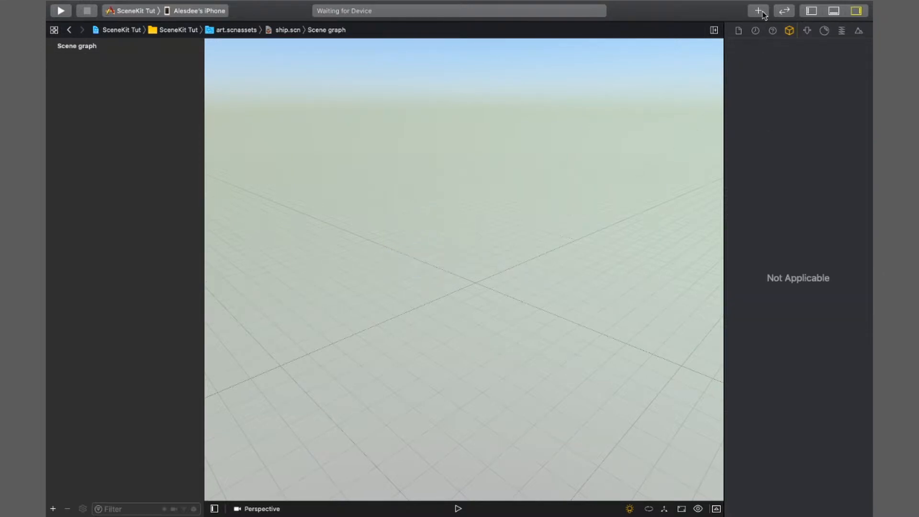
- Add a box at about x 10, y 6.5, z 10.1 and a sphere beside it from the object library
left_click(760, 12)
scroll(498, 364, "down", 5)
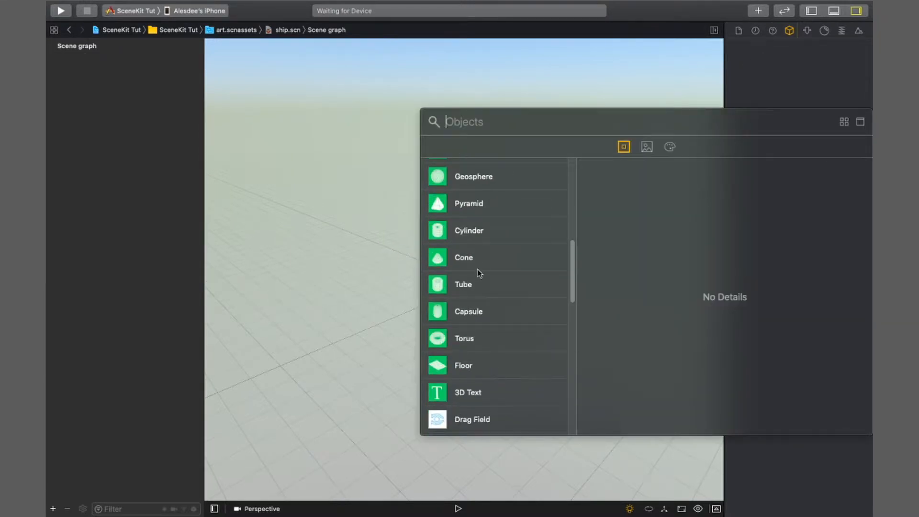
scroll(488, 364, "up", 5)
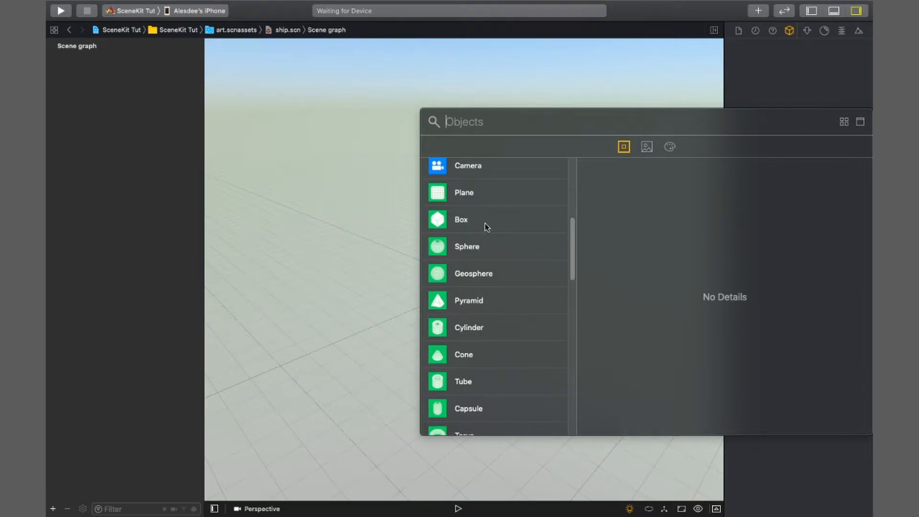
left_click_drag(485, 223, 505, 269)
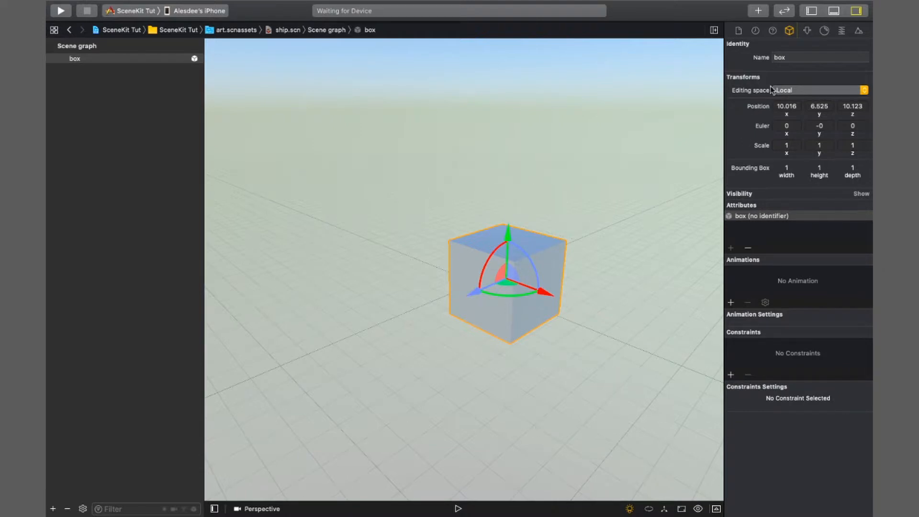
left_click(757, 12)
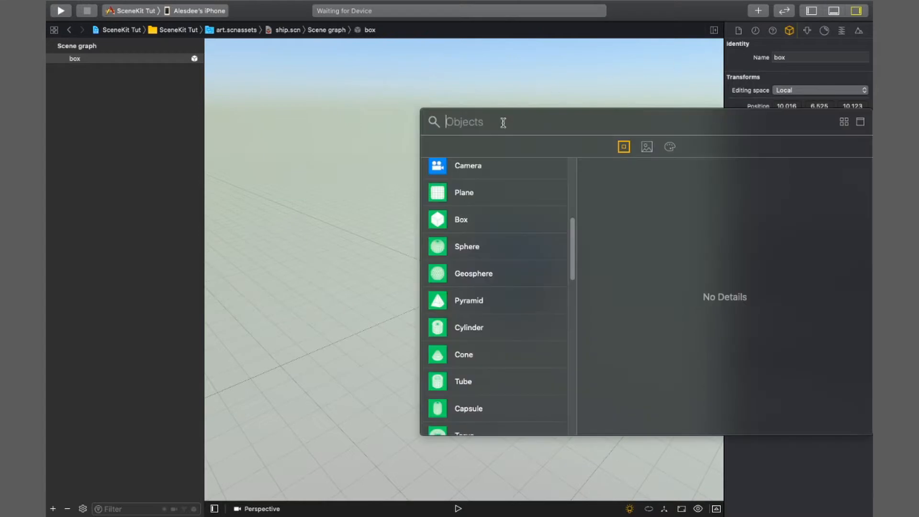
left_click_drag(478, 259, 383, 241)
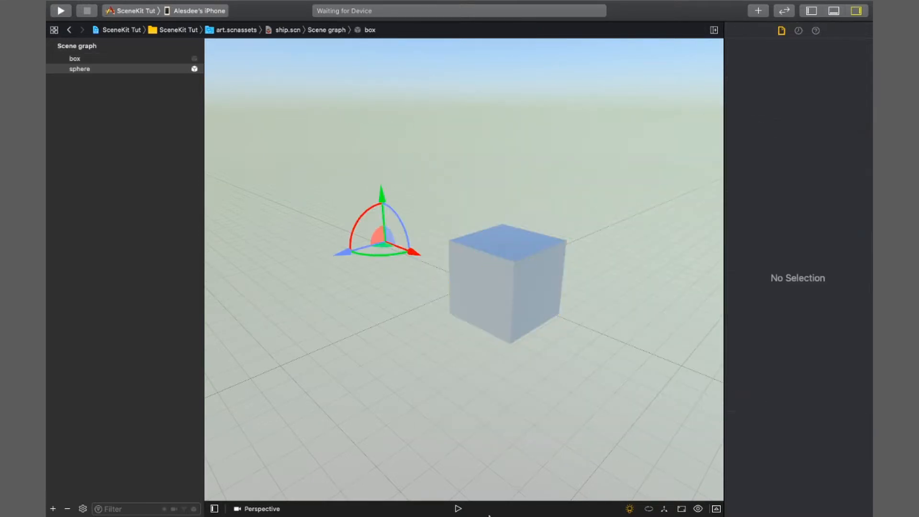
- Set the sphere's position to x 0, y 0, z 0 so it sits at the scene origin
left_click_drag(379, 406, 590, 368)
left_click_drag(89, 97, 56, 44)
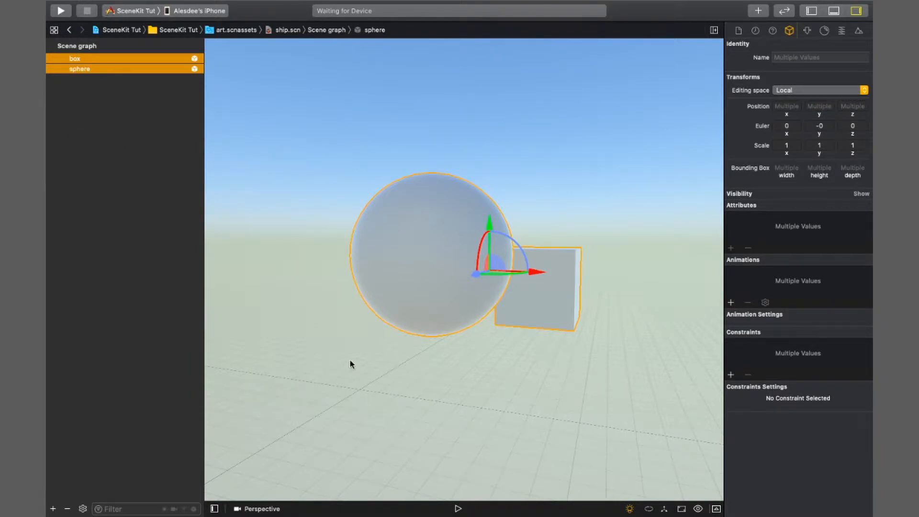
left_click_drag(350, 364, 513, 233)
left_click(513, 233)
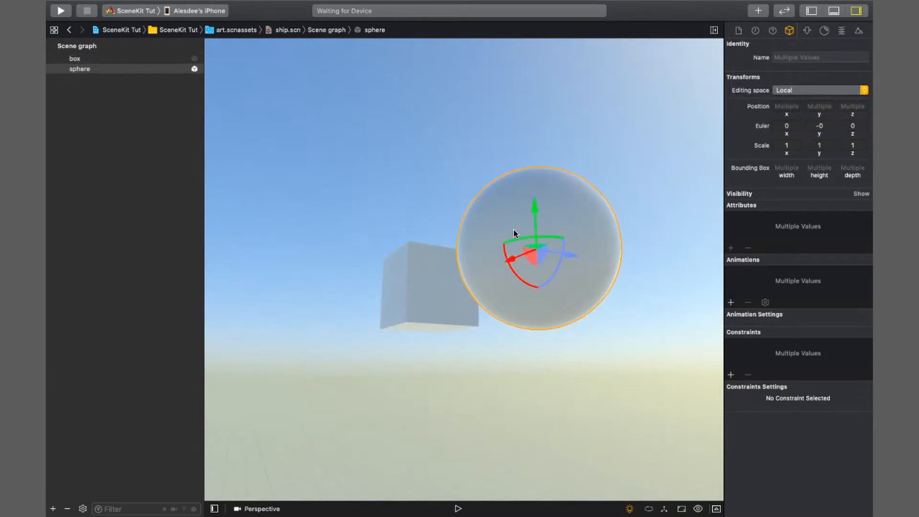
left_click(787, 106)
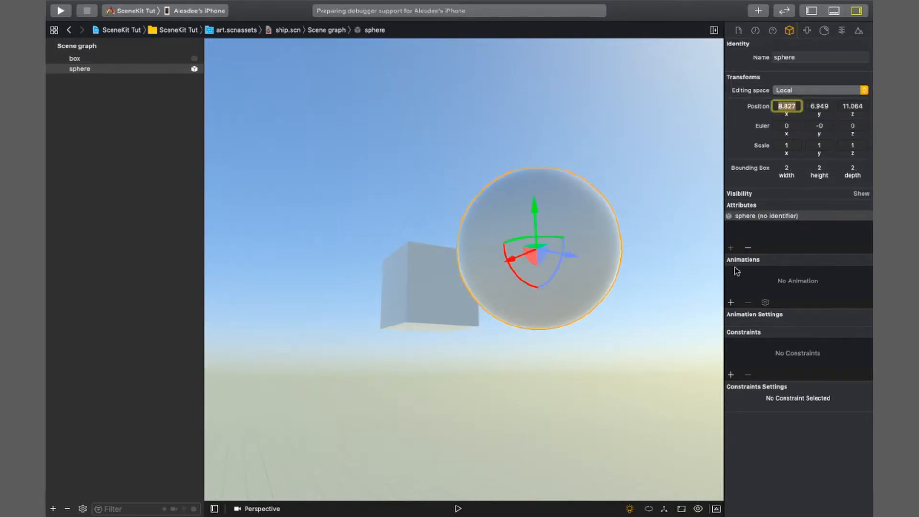
key("BackSpace")
type("0")
key("Return")
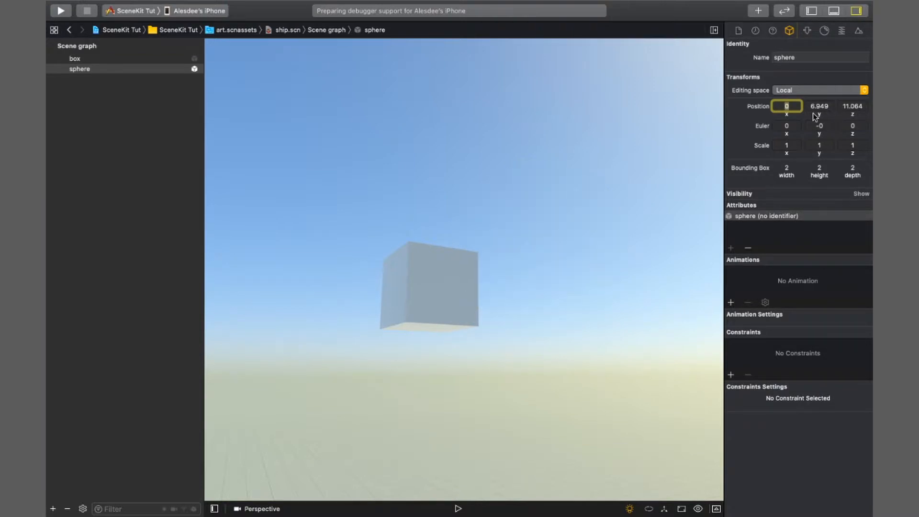
left_click(817, 107)
type("0")
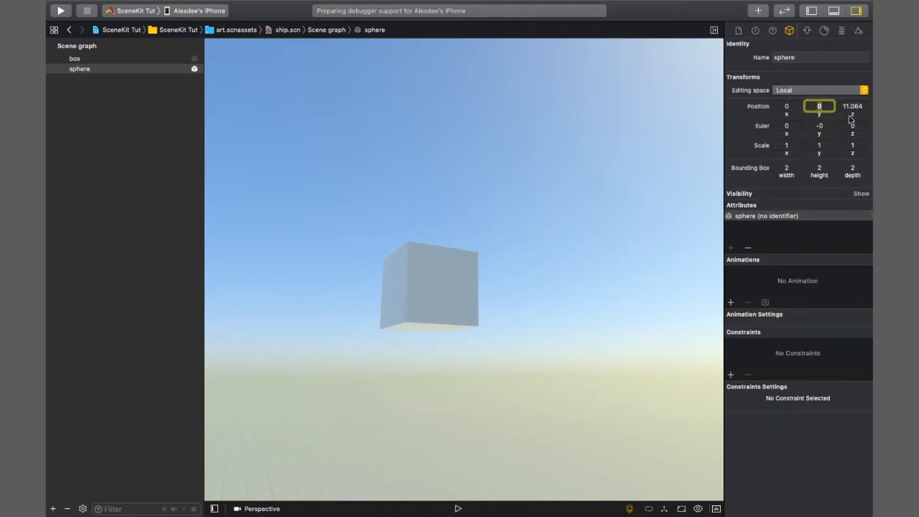
left_click(853, 106)
type("0")
left_click(516, 361)
- Set the box's position to x 0, y 0, z 0, the same point as the sphere
left_click(436, 309)
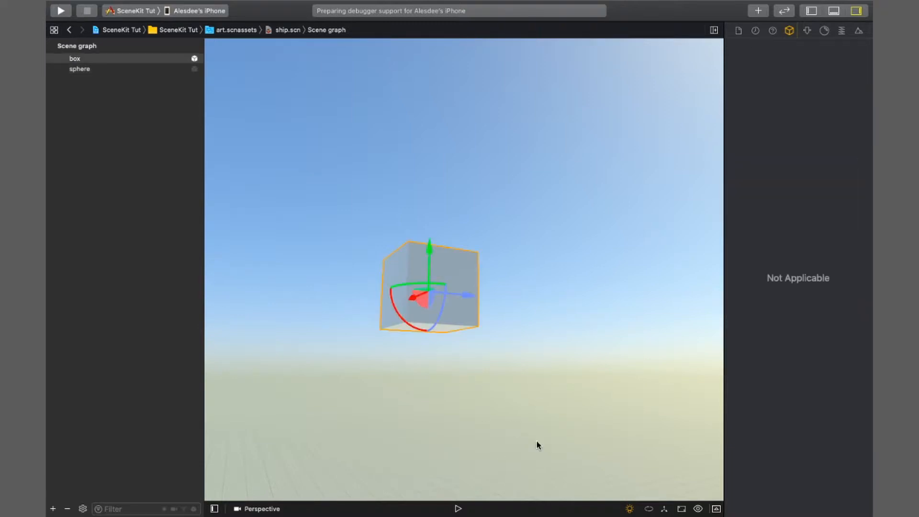
left_click(787, 106)
type("0")
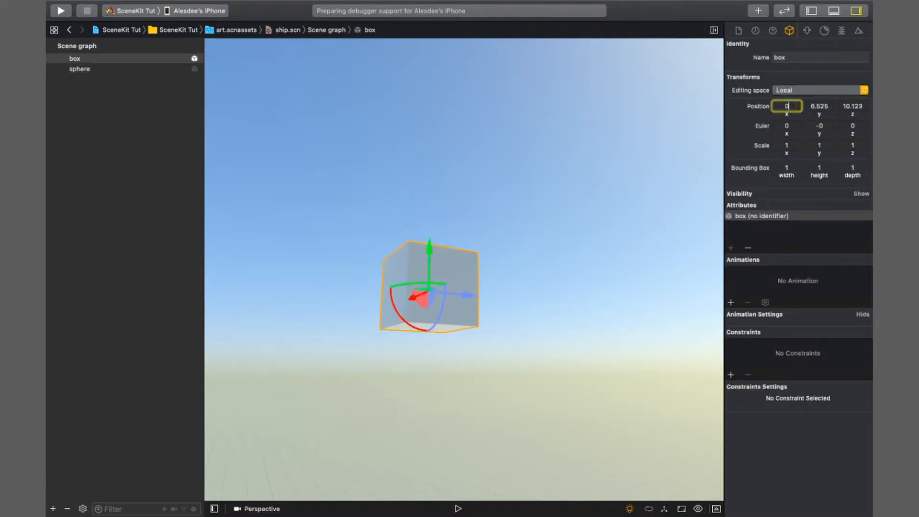
key("Return")
left_click(818, 105)
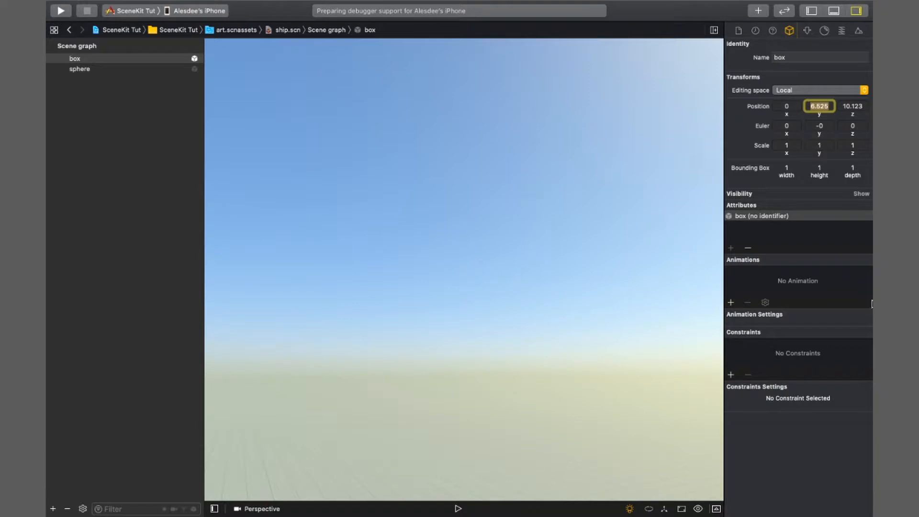
type("0")
key("Tab")
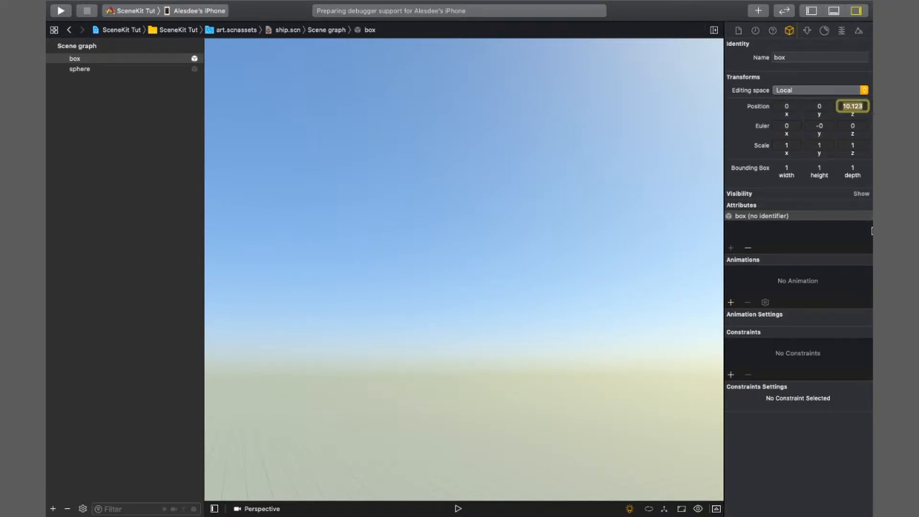
type("0")
key("BackSpace")
type("11")
key("BackSpace")
key("BackSpace")
type("0")
left_click(410, 434)
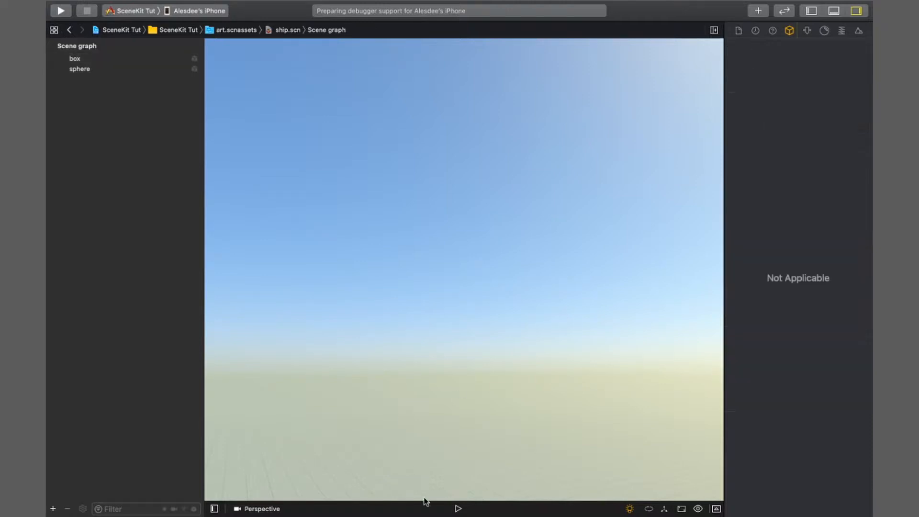
- Select the sphere at the scene origin and examine it and the grid axes from different sides and heights
left_click_drag(403, 403, 544, 422)
scroll(542, 420, "down", 10)
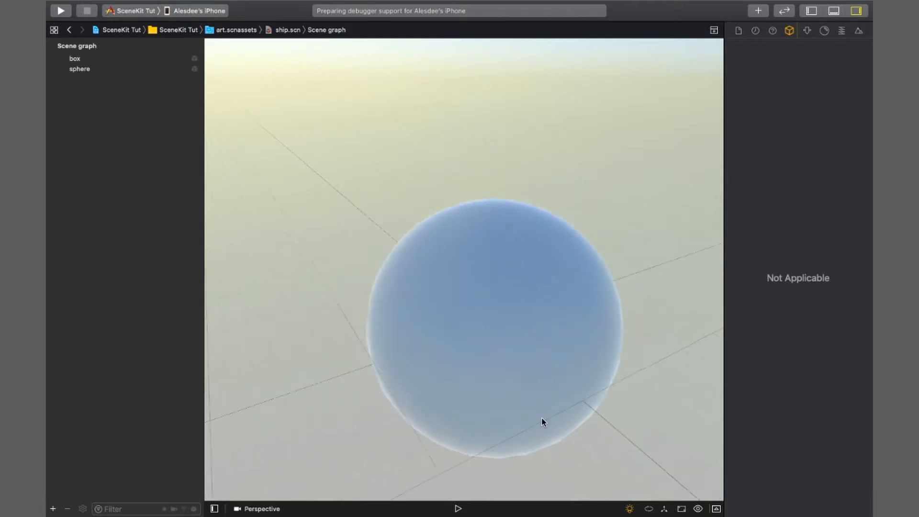
left_click_drag(471, 449, 604, 360)
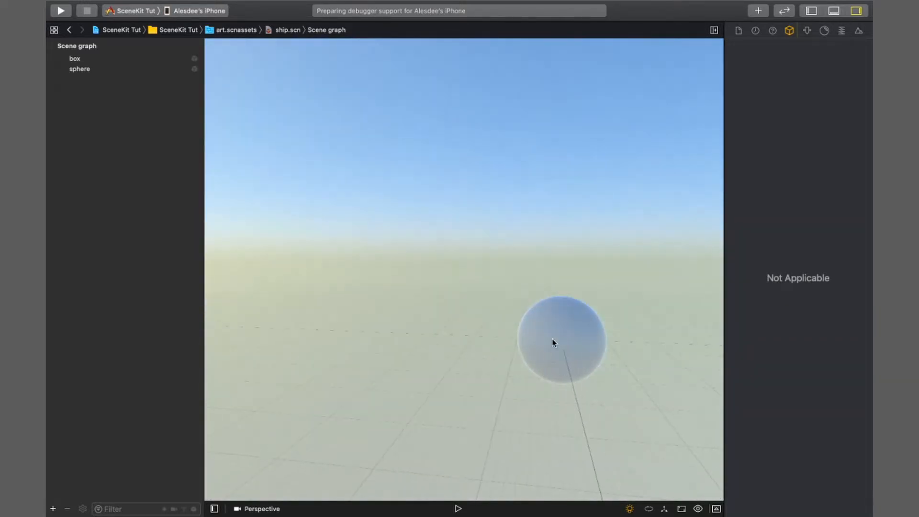
left_click(553, 338)
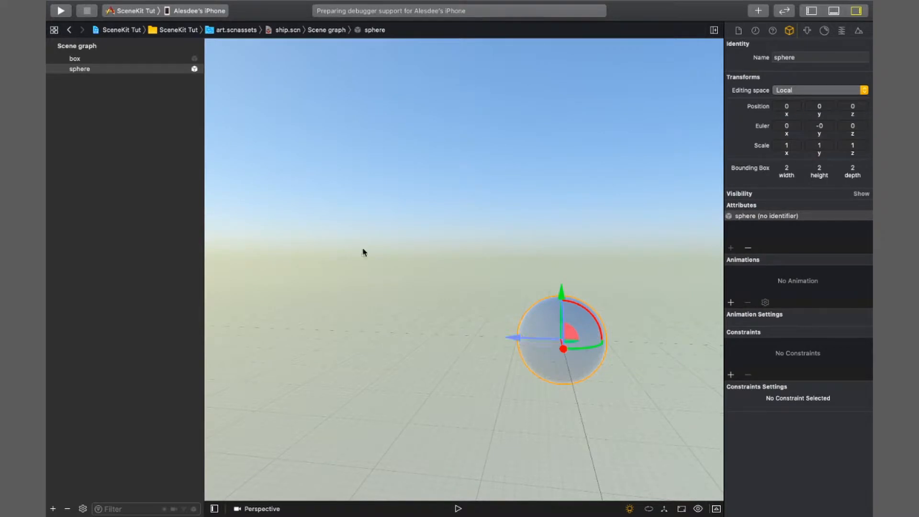
left_click_drag(472, 321, 536, 225)
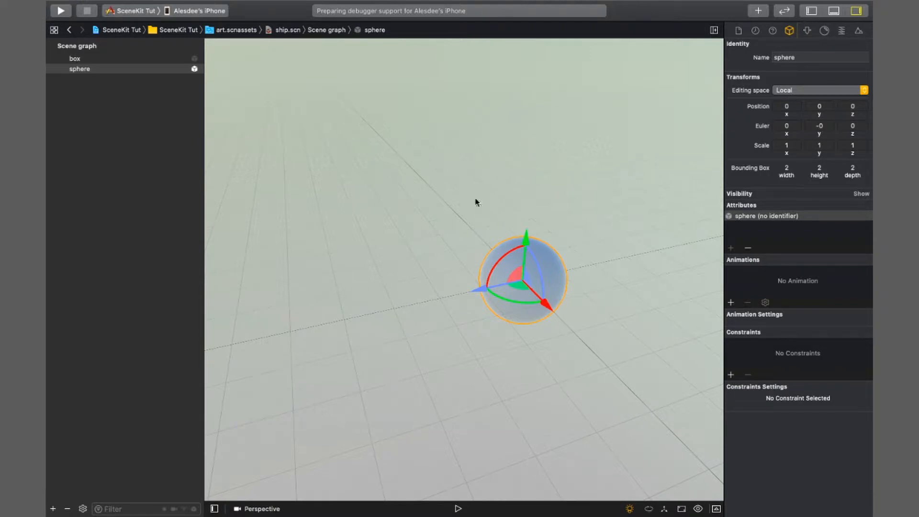
left_click_drag(502, 371, 568, 363)
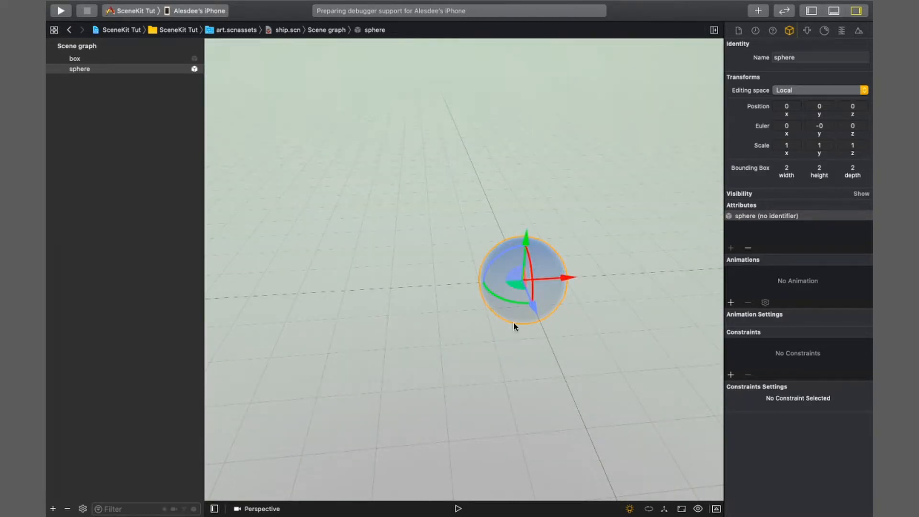
left_click_drag(515, 327, 374, 341)
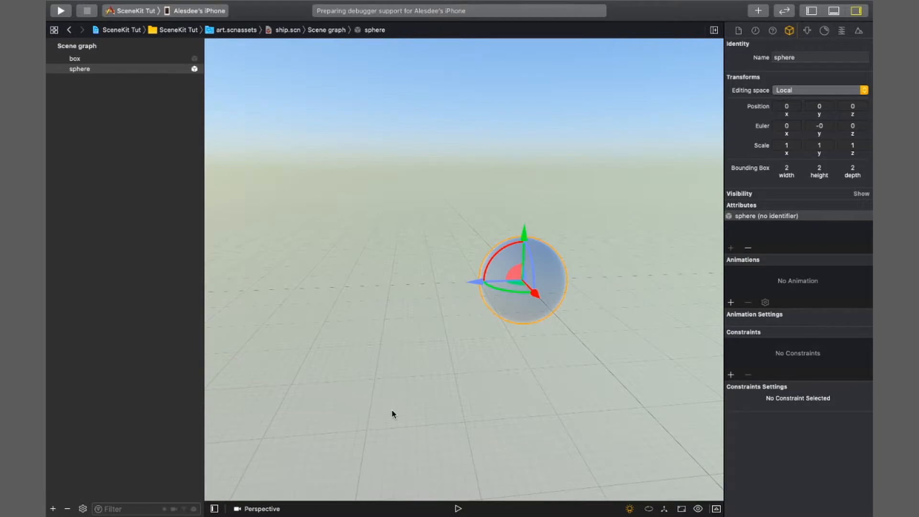
left_click_drag(392, 413, 397, 488)
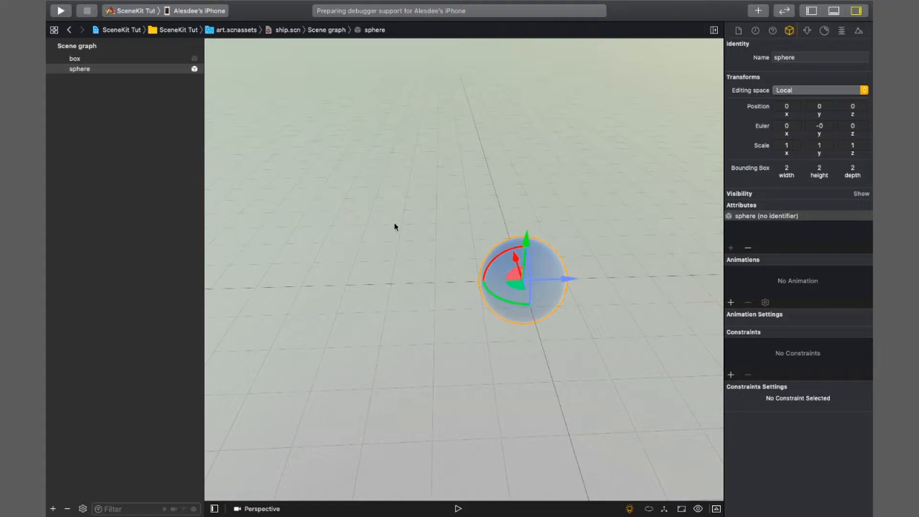
left_click_drag(404, 195, 539, 185)
left_click_drag(417, 323, 439, 295)
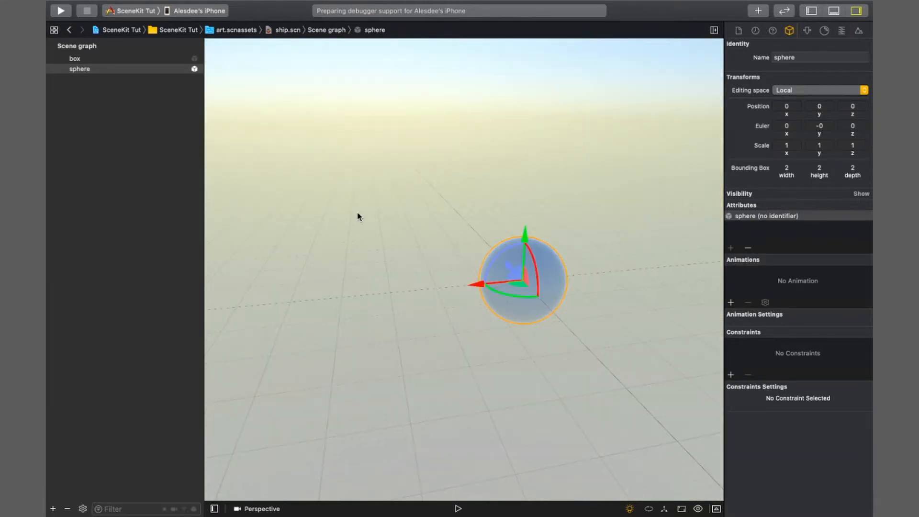
left_click_drag(359, 216, 334, 458)
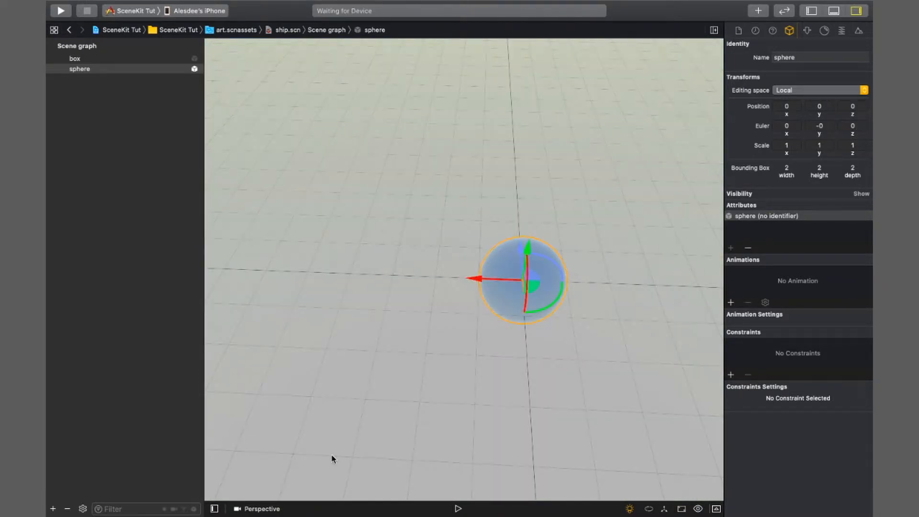
left_click_drag(428, 406, 594, 469)
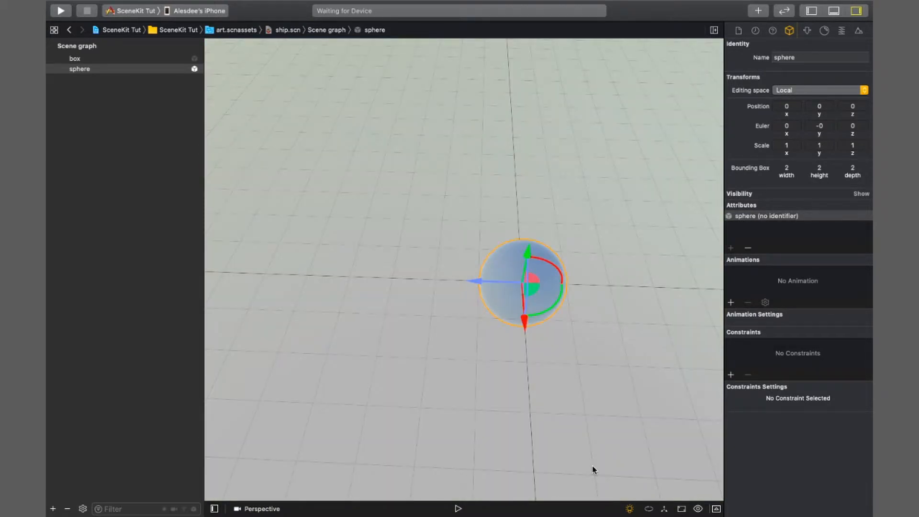
left_click_drag(594, 469, 505, 409)
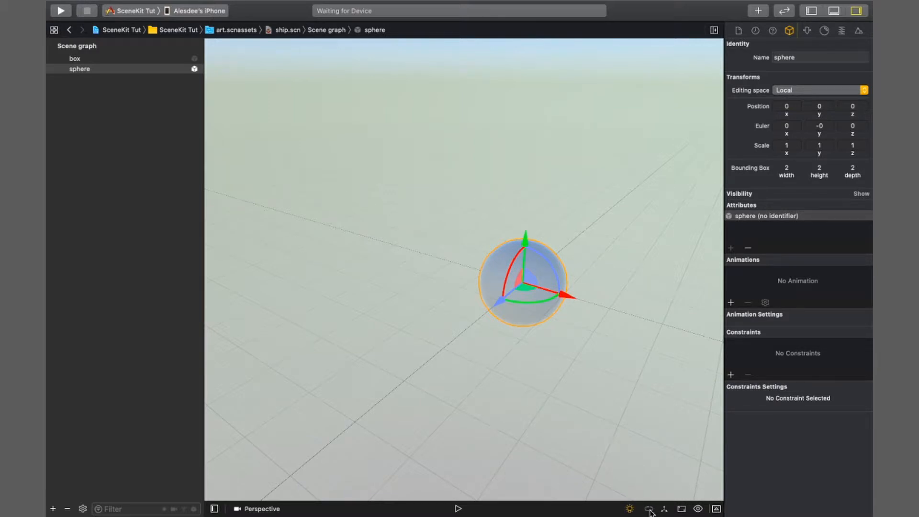
- Switch the viewport's camera control mode to Fly and try it out around the sphere
left_click(665, 509)
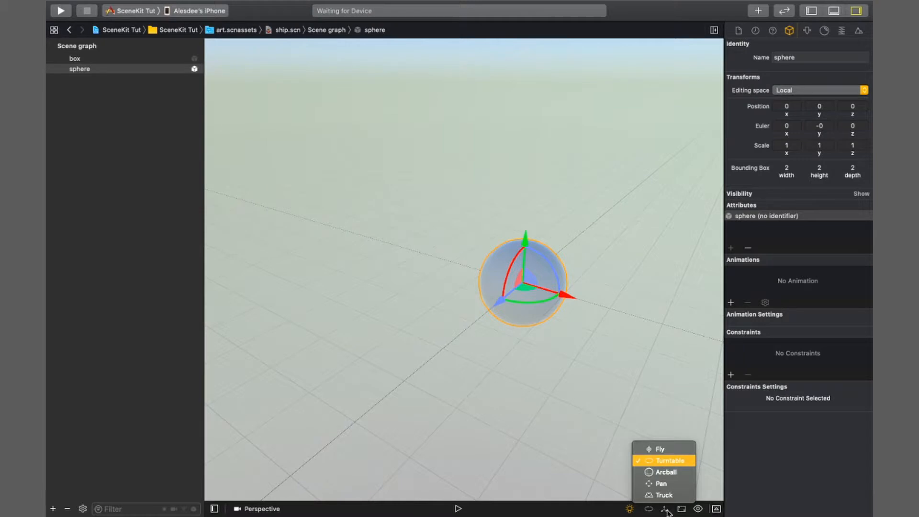
left_click(672, 452)
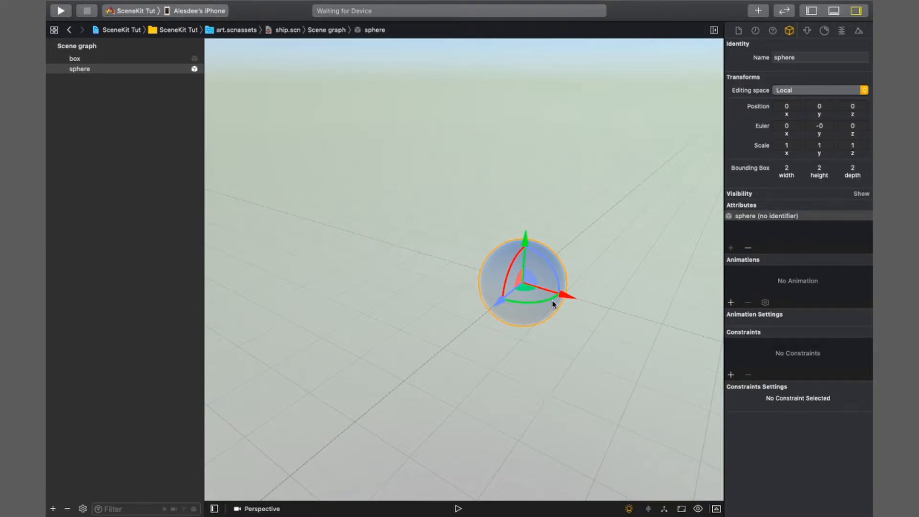
left_click_drag(416, 408, 577, 374)
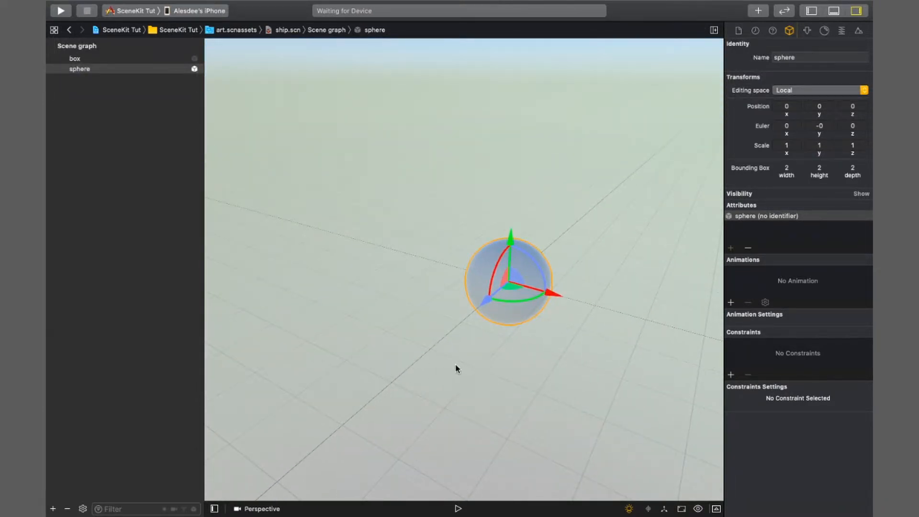
mouse_move(584, 369)
left_mouse_down()
mouse_move(570, 369)
mouse_move(600, 370)
left_mouse_up()
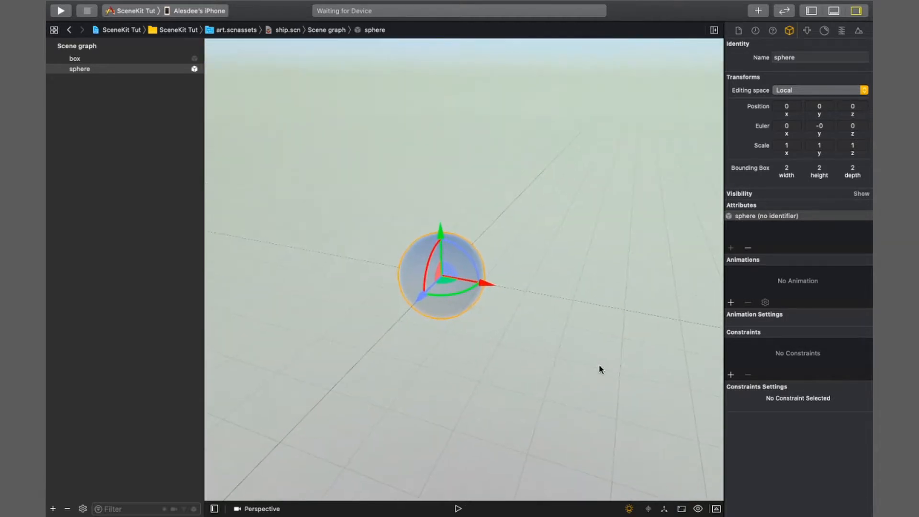
left_click_drag(479, 362, 563, 379)
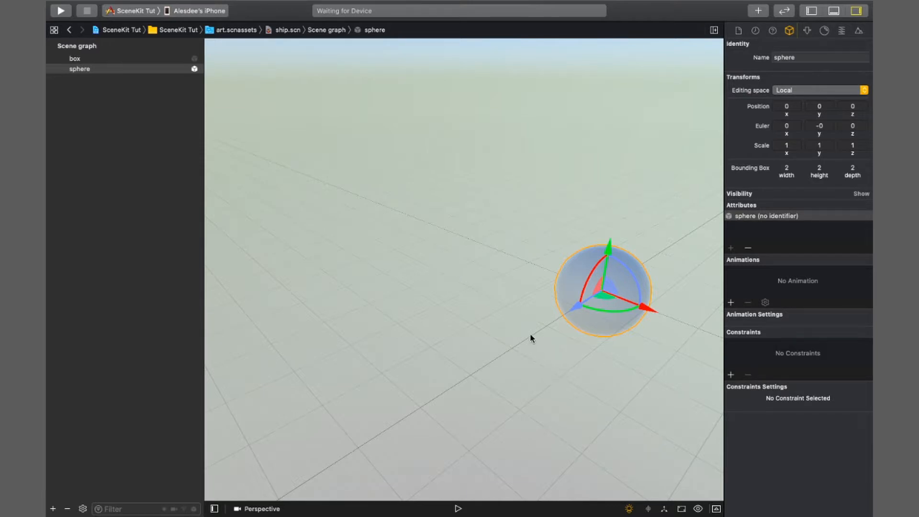
- Examine the sphere and grid in Fly mode from near and far and from several angles
scroll(582, 289, "down", 5)
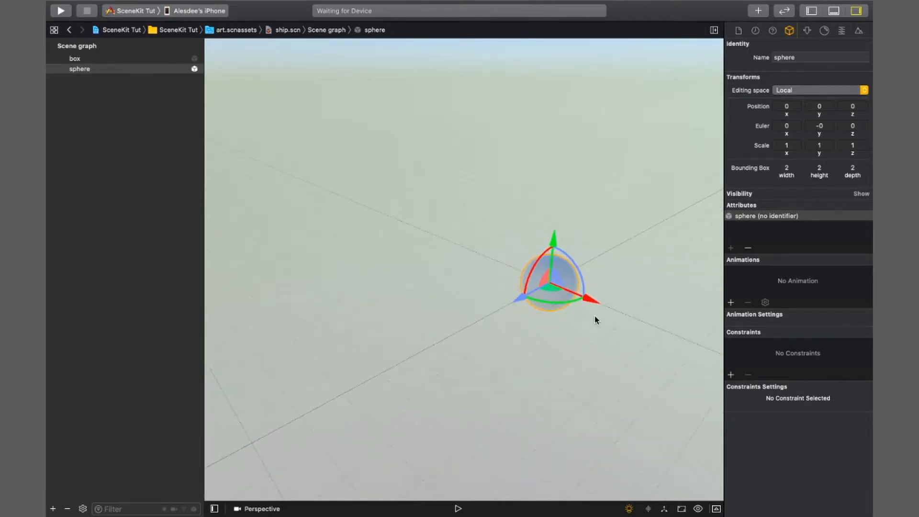
scroll(550, 365, "up", 5)
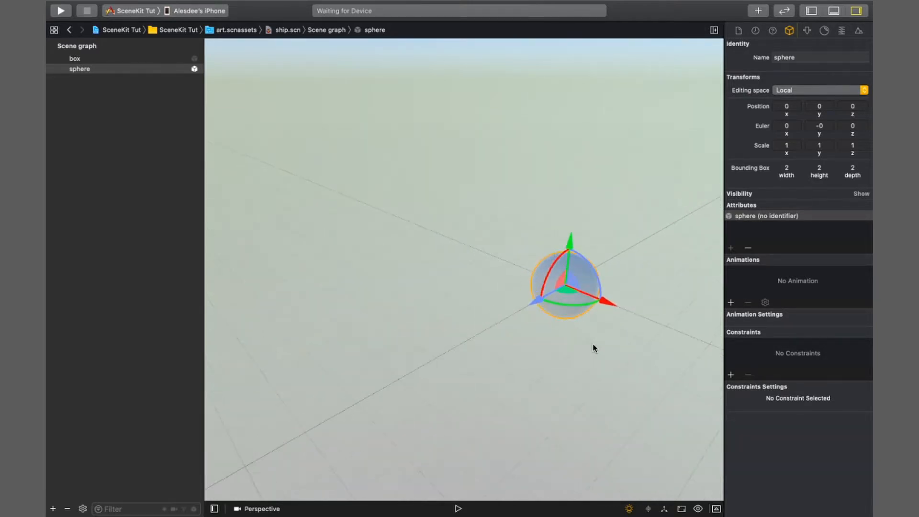
scroll(601, 346, "left", 5)
scroll(617, 345, "right", 10)
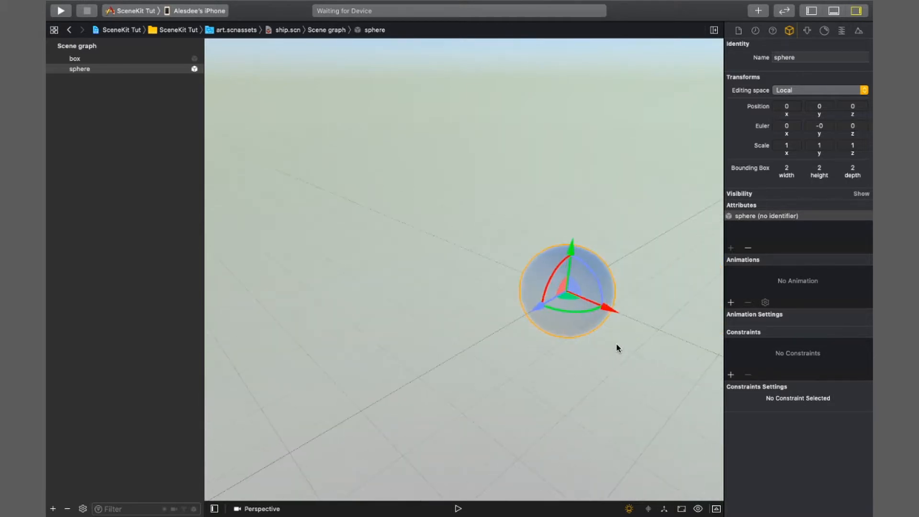
scroll(616, 348, "right", 3)
scroll(616, 347, "left", 8)
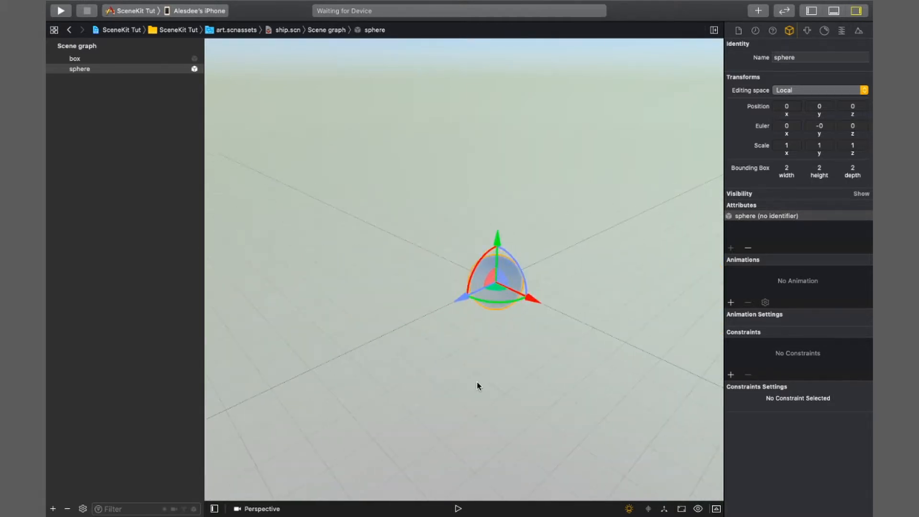
scroll(541, 378, "left", 5)
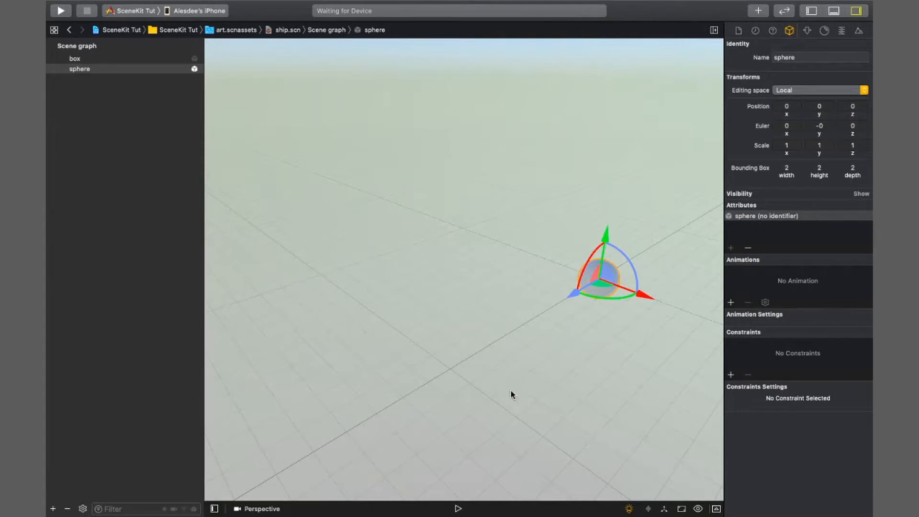
scroll(511, 395, "right", 8)
scroll(556, 396, "left", 4)
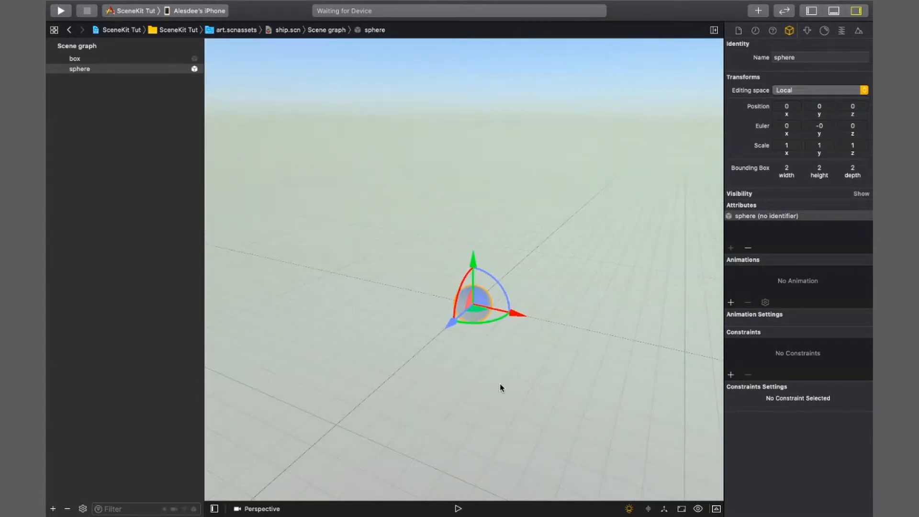
scroll(473, 378, "up", 5)
scroll(489, 378, "right", 5)
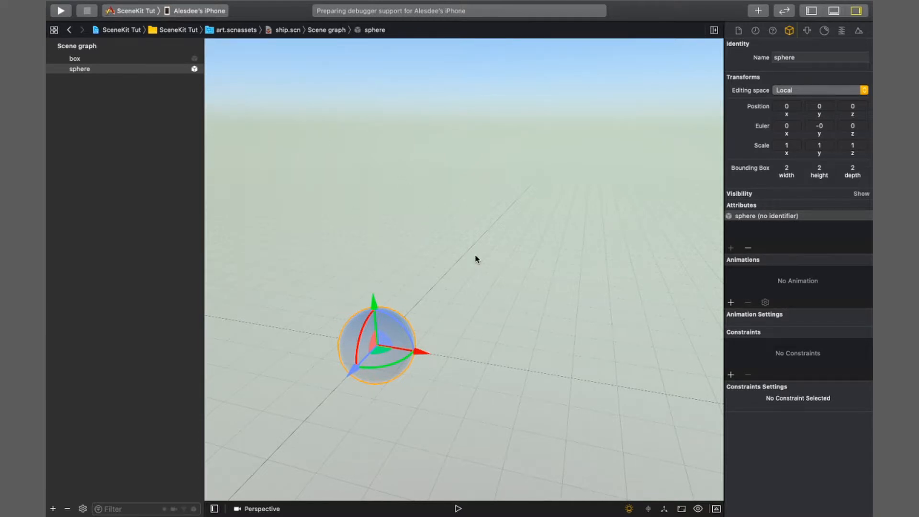
scroll(476, 256, "up", 5)
left_click_drag(476, 257, 496, 249)
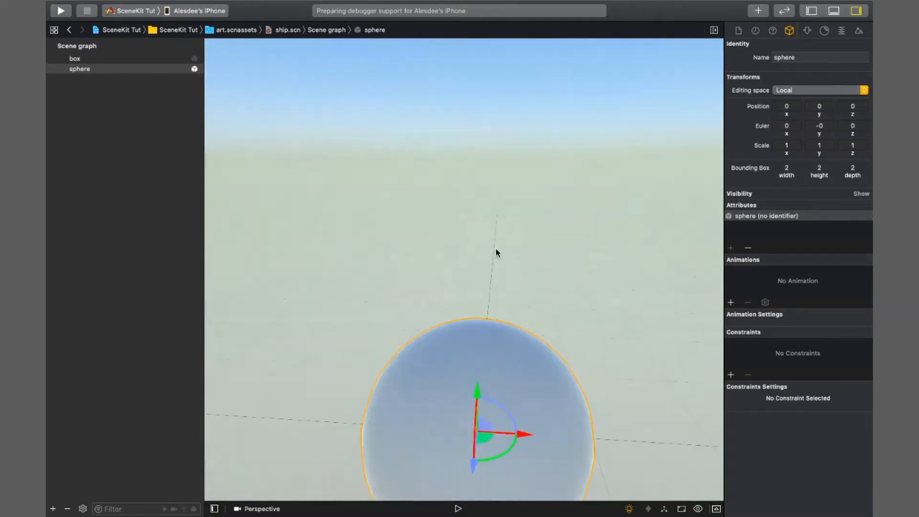
scroll(496, 253, "down", 5)
left_click_drag(490, 310, 510, 302)
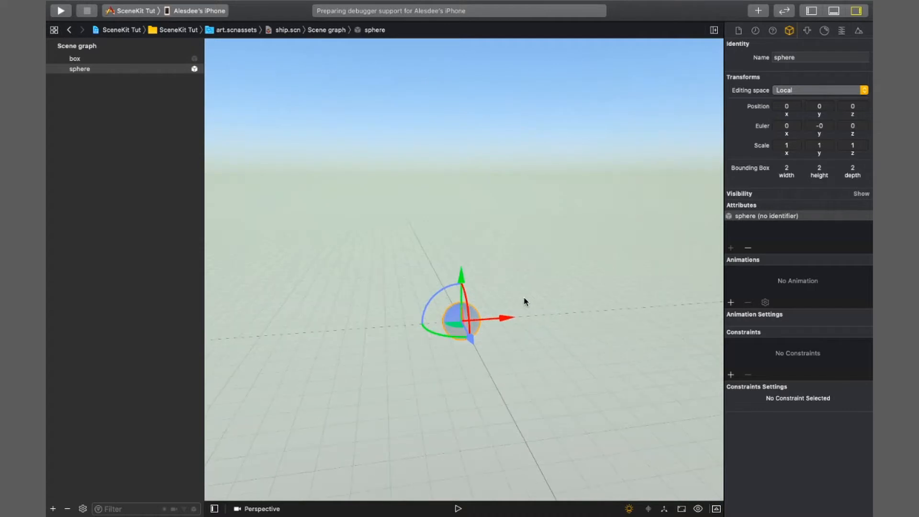
- Frame the selected sphere in the viewport and examine it up close and from farther away
scroll(525, 303, "up", 5)
left_click_drag(473, 316, 539, 188)
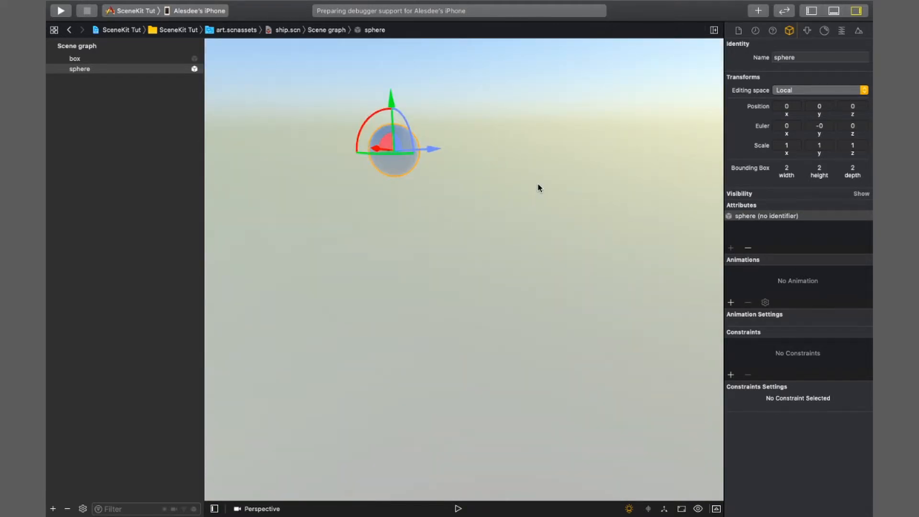
key("f")
scroll(526, 276, "down", 4)
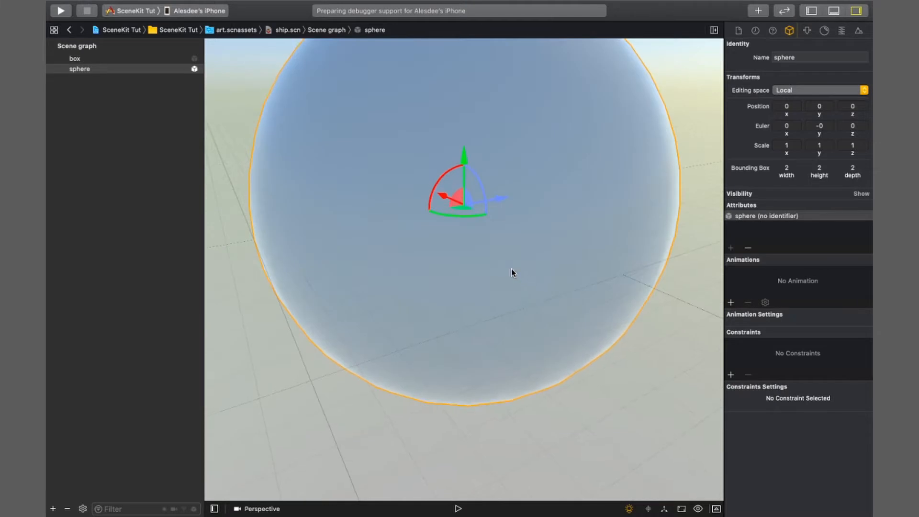
scroll(511, 273, "up", 2)
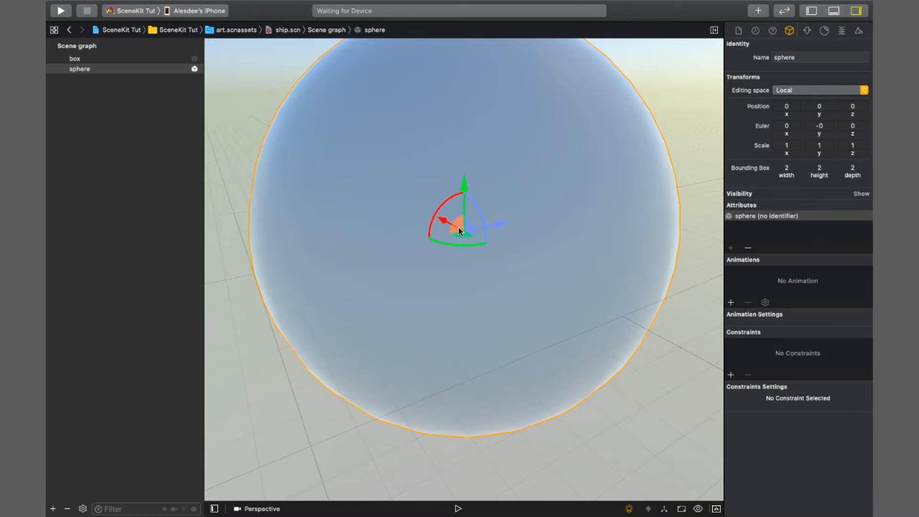
scroll(476, 239, "down", 1, "alt")
scroll(476, 242, "down", 5, "alt")
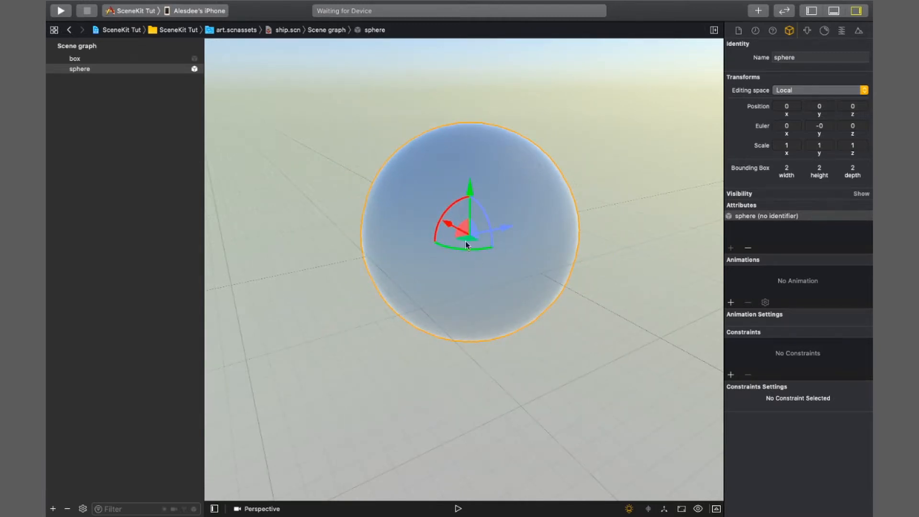
- Move the sphere along its z axis to about 2.88 and its x axis to about 1.66, and rotate it very slightly about x
left_click_drag(505, 227, 703, 236)
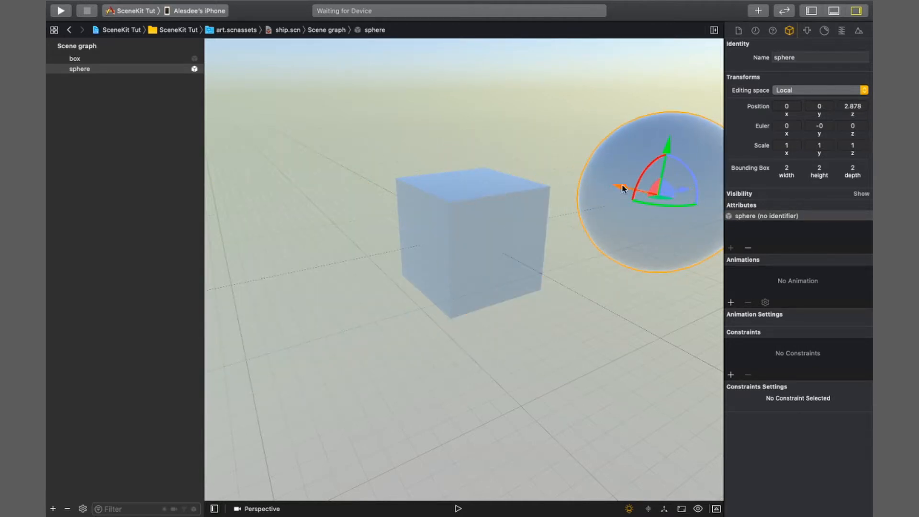
left_click_drag(623, 188, 538, 185)
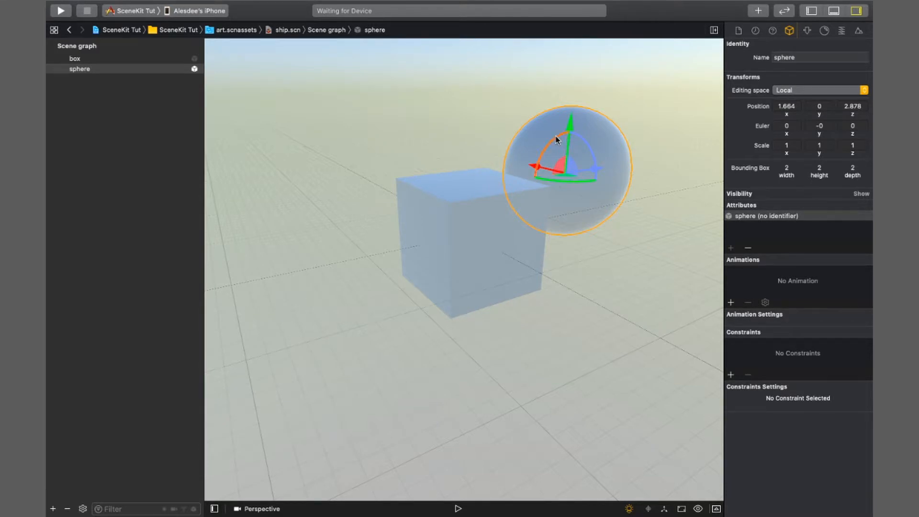
left_click_drag(554, 137, 565, 153)
- Select the box at the origin and rotate it to about 22.6° around z and about 11° around y
left_click(443, 259)
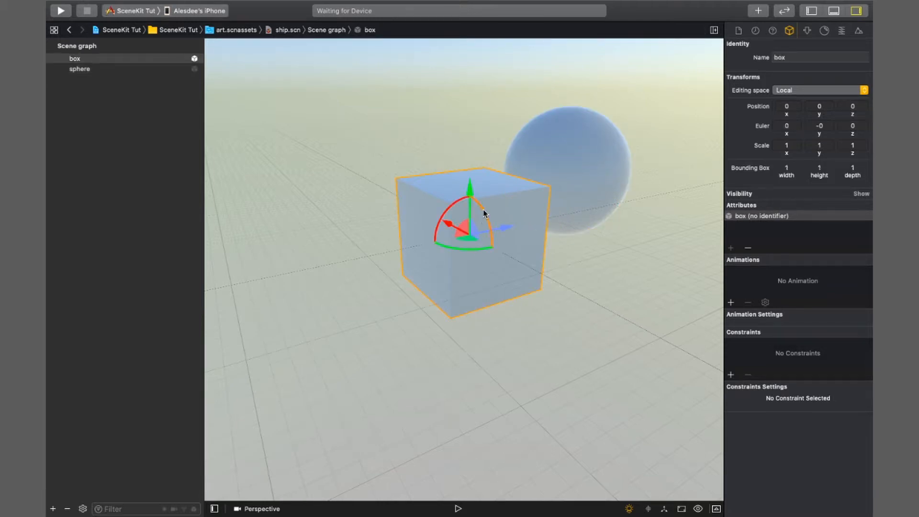
left_click_drag(484, 205, 483, 225)
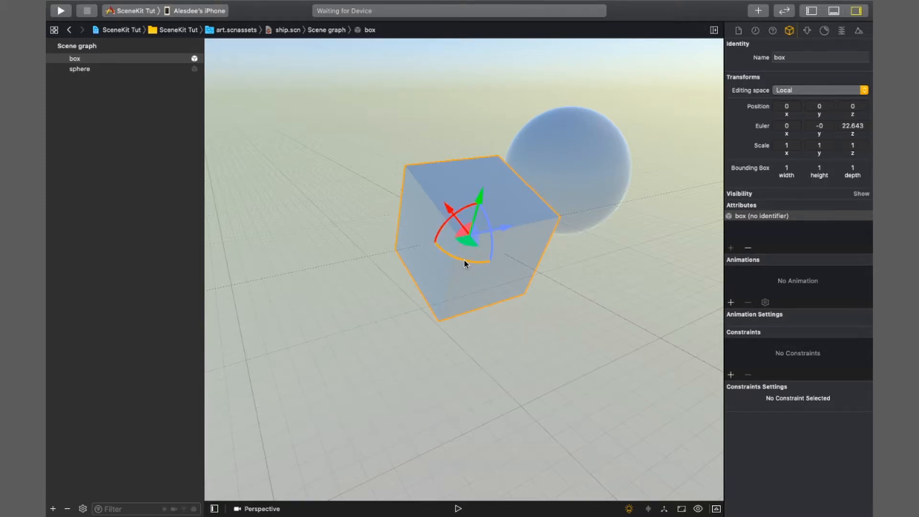
mouse_move(475, 263)
left_mouse_down()
mouse_move(436, 255)
mouse_move(474, 262)
left_mouse_up()
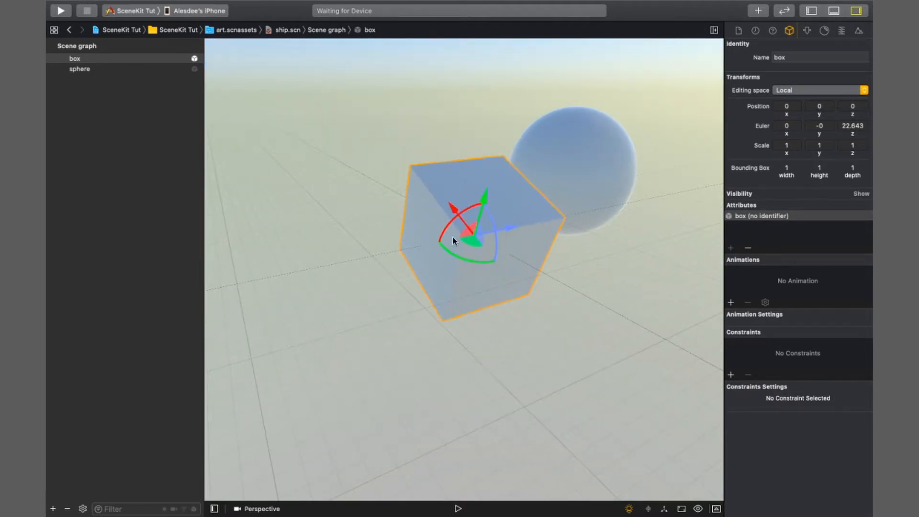
left_click_drag(460, 256, 427, 250)
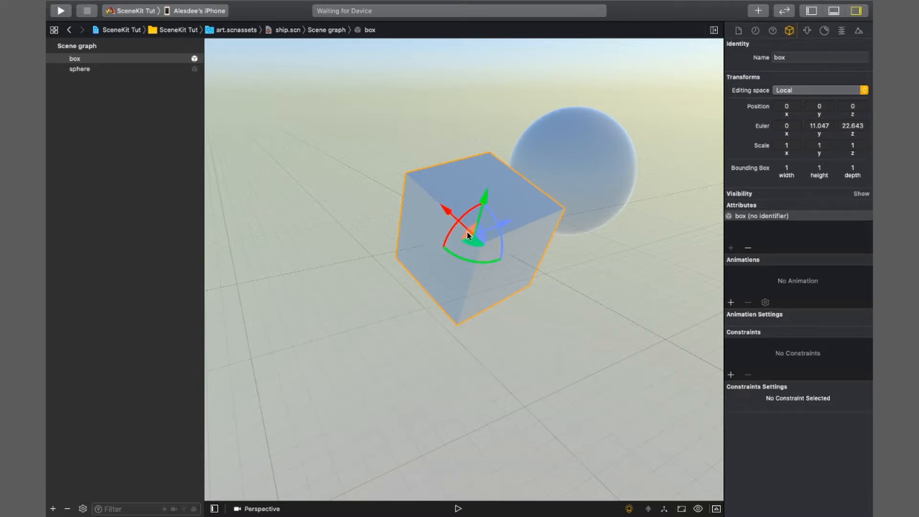
- Move the box freely along two axes at a time, then the sphere to about x 1.66, y -0.3, z 4.22
left_click_drag(467, 235, 330, 158)
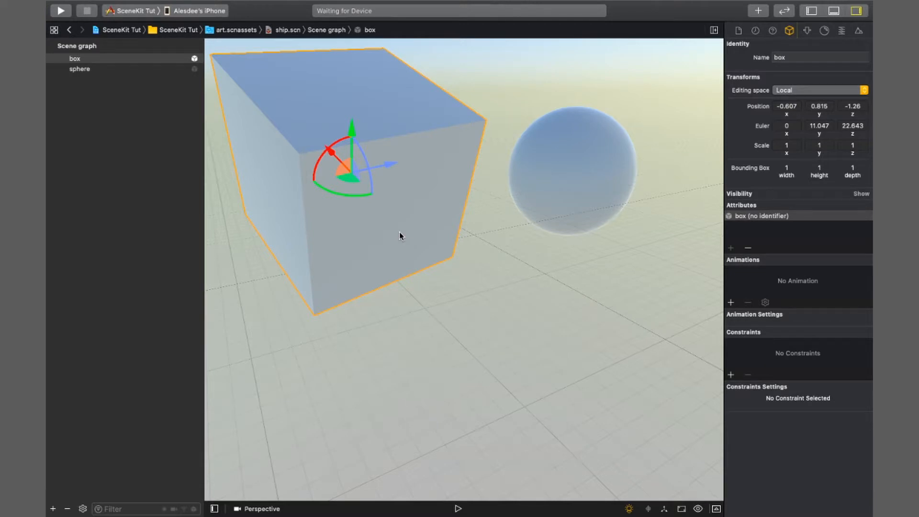
left_click_drag(400, 232, 434, 249)
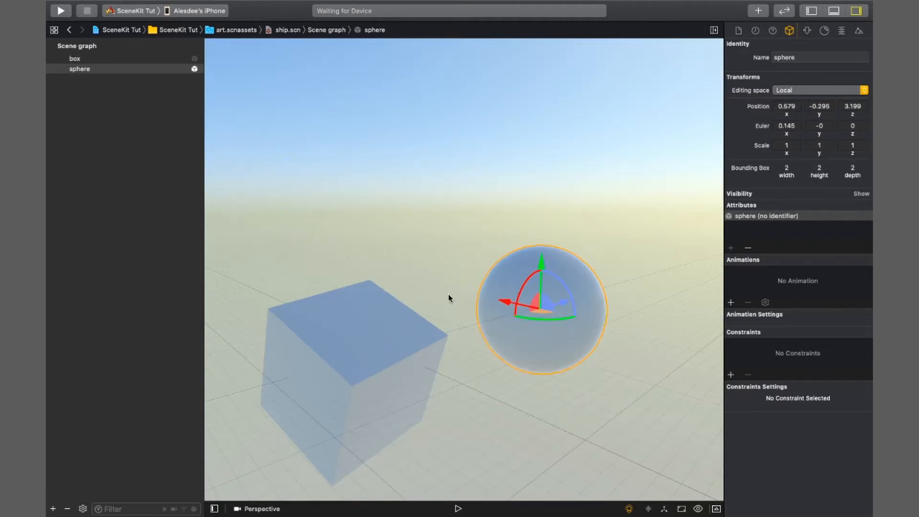
left_click_drag(512, 292, 529, 328)
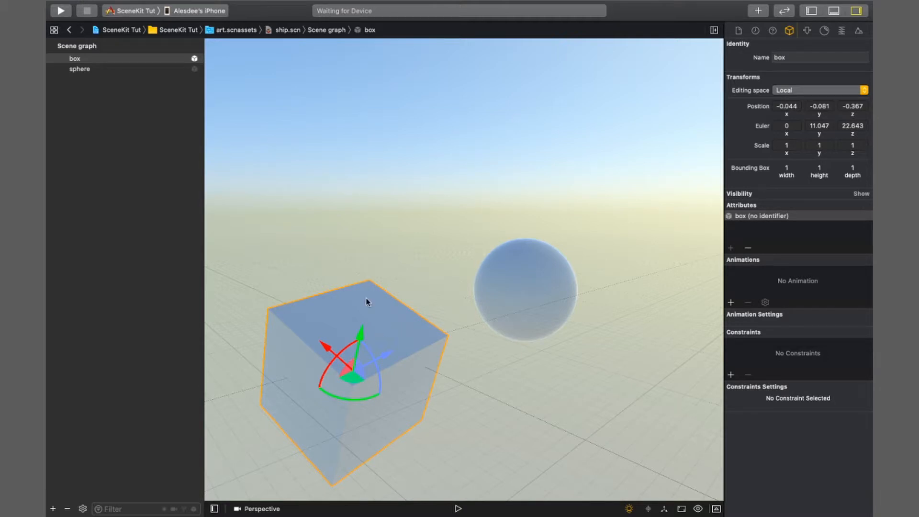
- Set the box's position to x 0, y 0, z 0
left_click(785, 106)
type("0")
key("Tab")
type("0")
key("Tab")
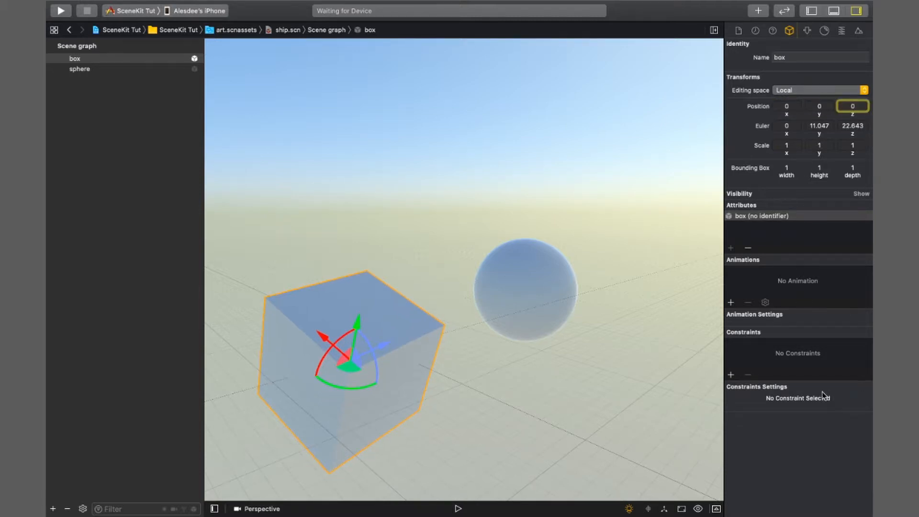
type("0")
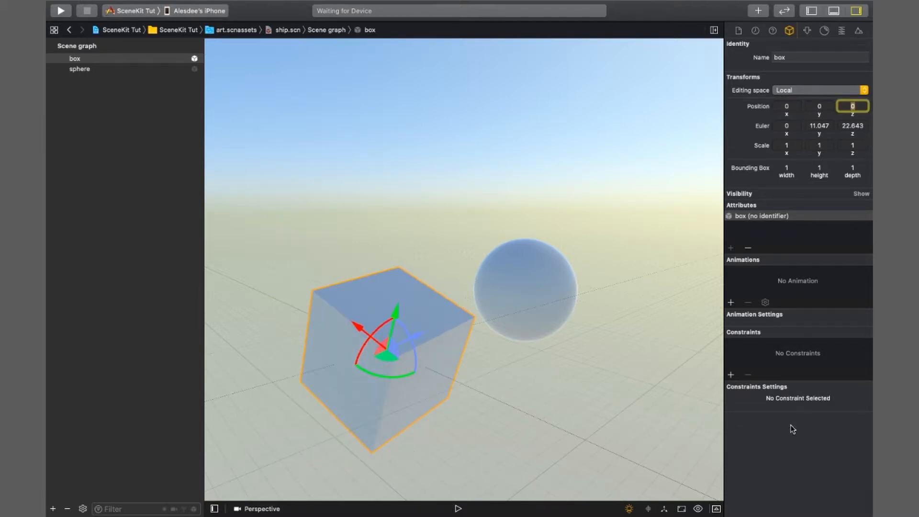
- Rotate the box freely to Euler angles of about x -4.5, y 27.7, z -0.37
left_click(819, 125)
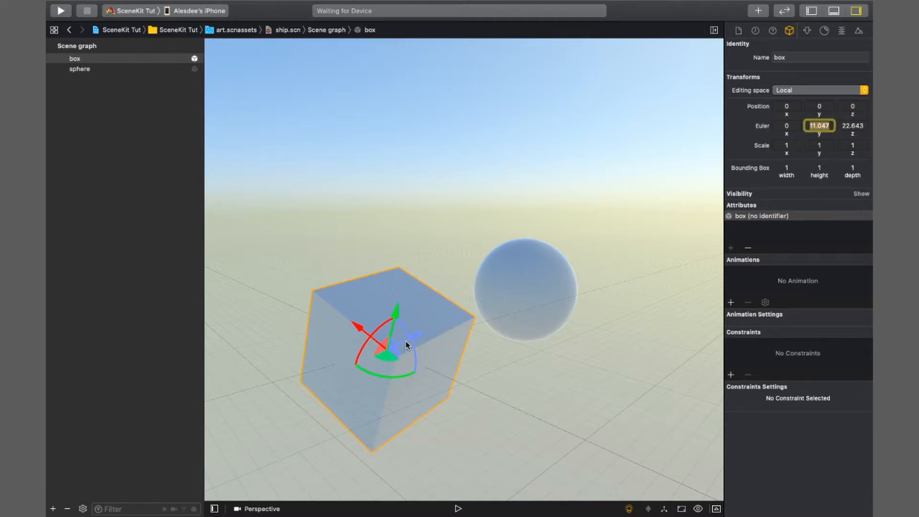
left_click_drag(412, 338, 396, 307)
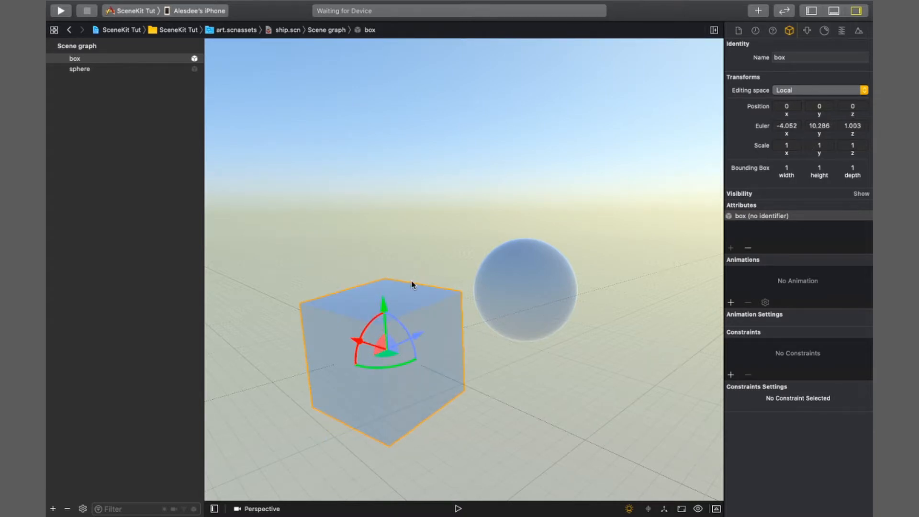
left_click_drag(382, 368, 446, 355)
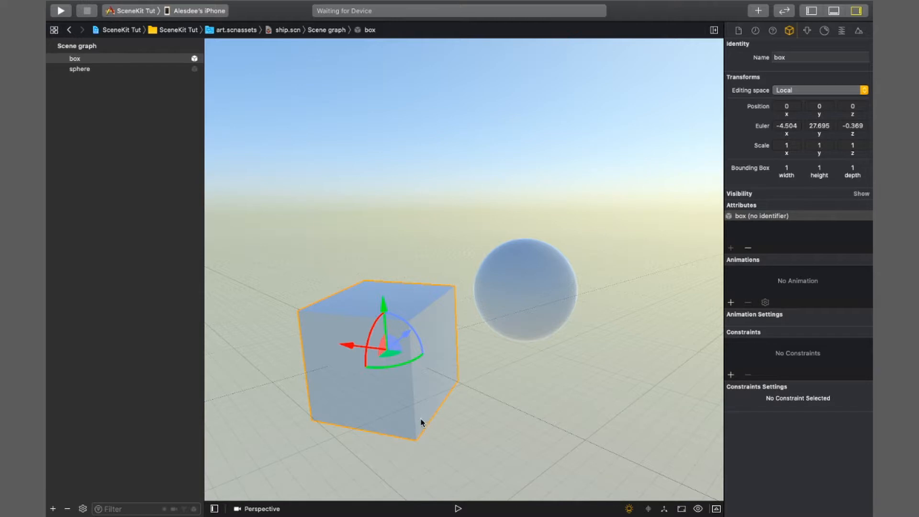
- Set the box's y scale to 3 to stretch it into a tall column
left_click(822, 145)
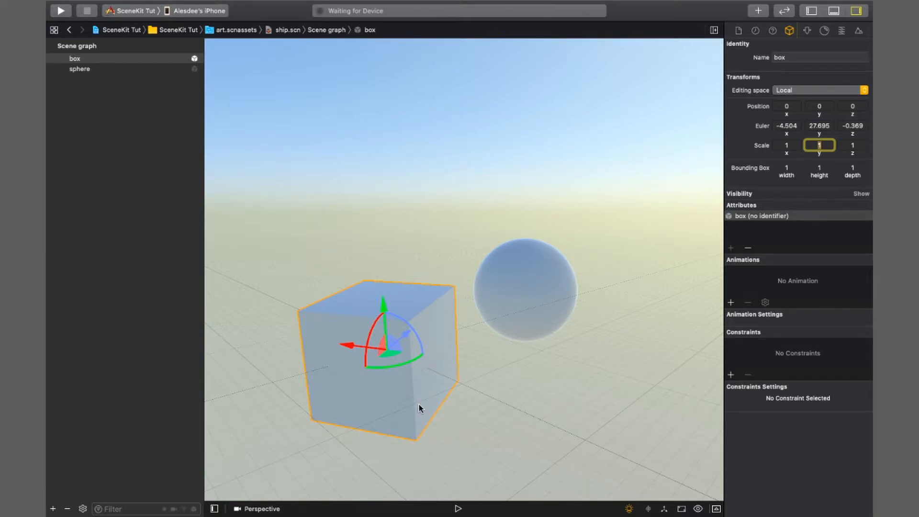
type("3")
key("Return")
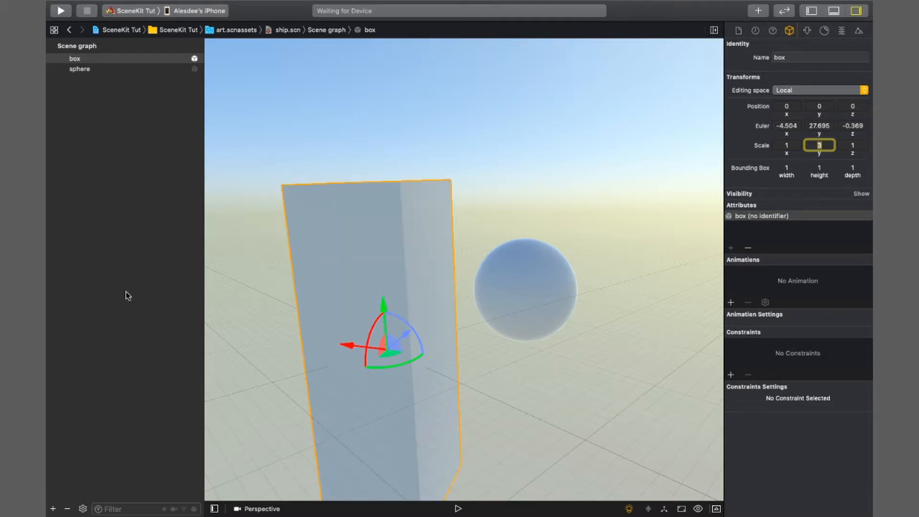
left_click_drag(498, 436, 536, 348, "alt")
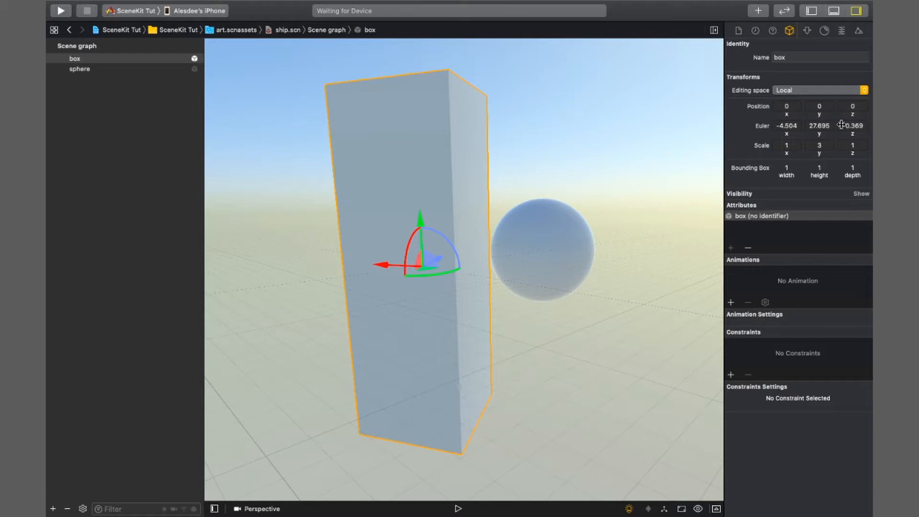
- Reset the box's Euler angles to x 0, y 0, z 0 and deselect it
left_click(788, 125)
type("0")
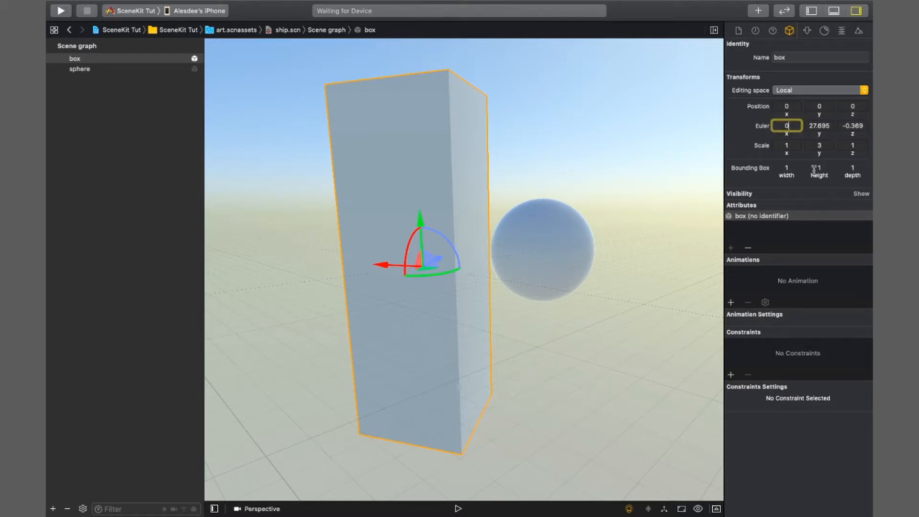
key("Tab")
type("0")
key("Tab")
type("0")
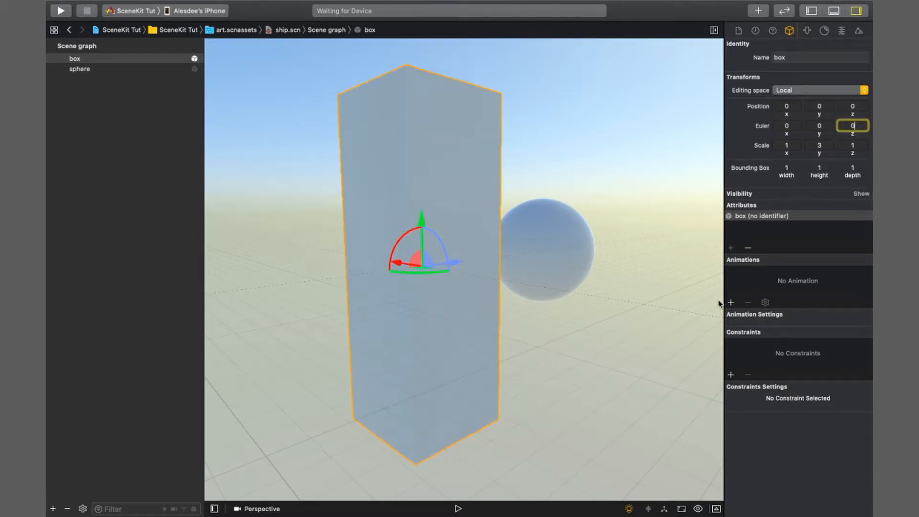
key("Return")
left_click(563, 392)
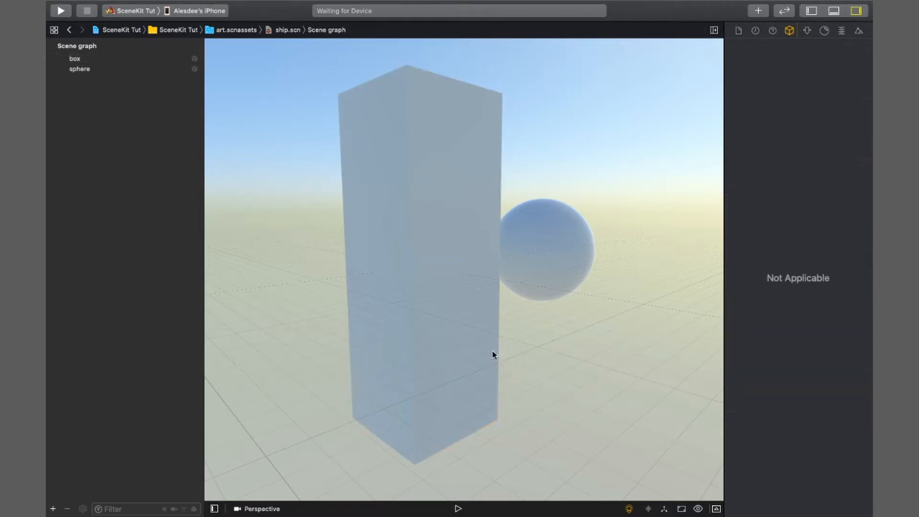
- Select the stretched box and examine it and the sphere in Fly mode from farther away and different sides
scroll(491, 352, "down", 5)
left_click_drag(481, 364, 514, 377)
left_click(385, 209)
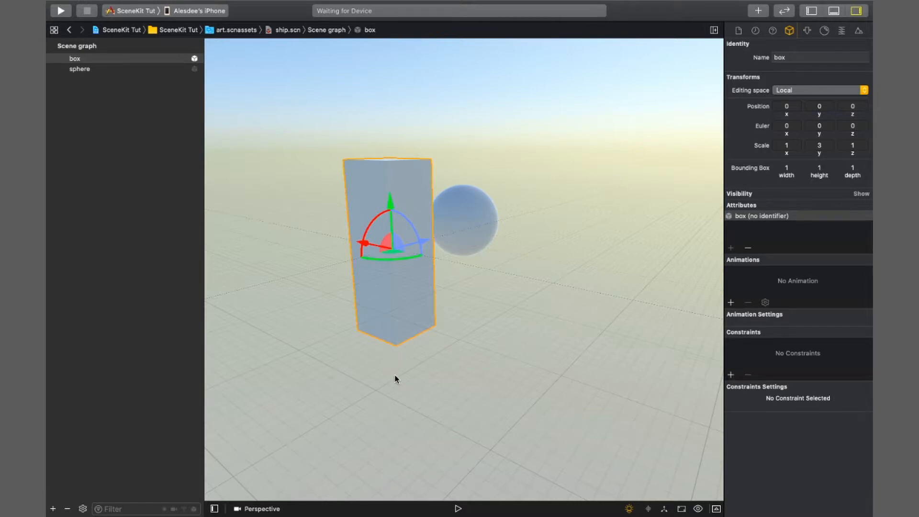
scroll(397, 379, "left", 5)
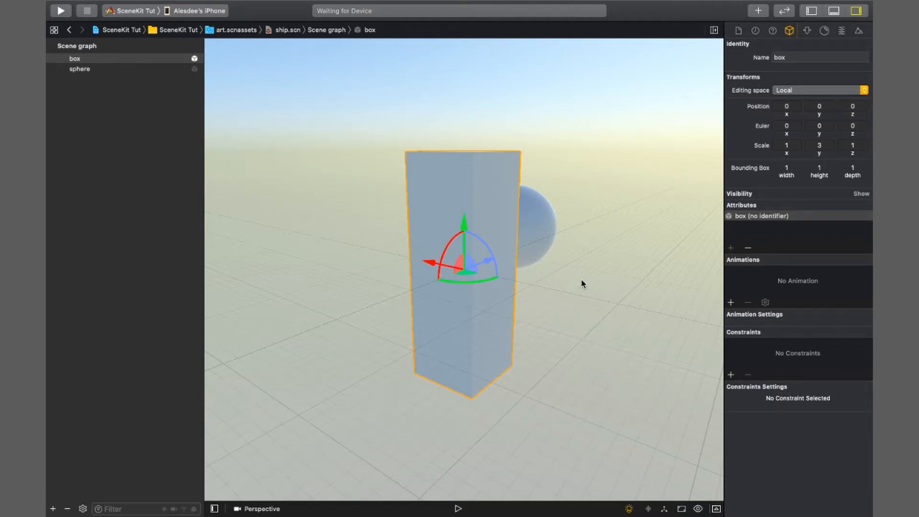
left_click_drag(589, 276, 520, 308)
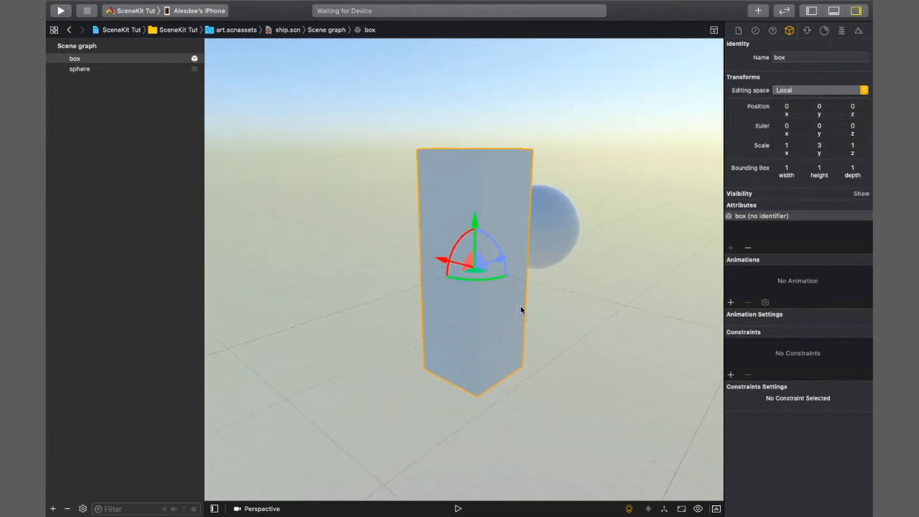
left_click_drag(607, 323, 618, 354)
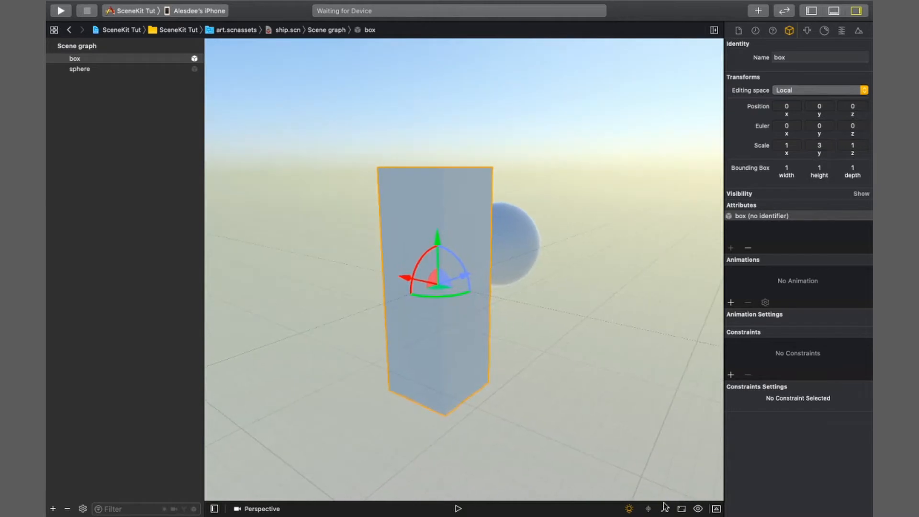
- Switch the viewport's camera control mode to Turntable and orbit around the box to try it out
left_click(665, 509)
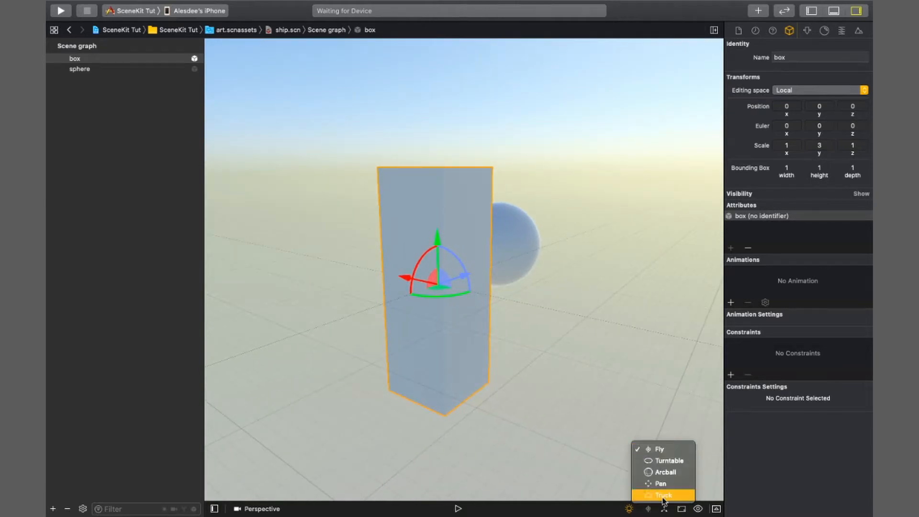
left_click(647, 461)
left_click_drag(557, 304, 580, 308)
left_click_drag(645, 339, 614, 358)
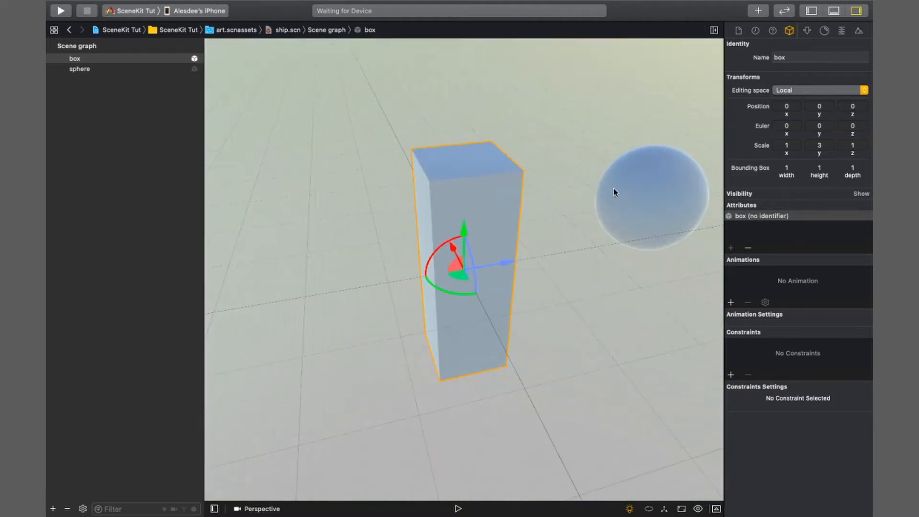
- Select and frame the sphere, and examine it in Turntable mode from several angles and distances
left_click(646, 208)
double_click(646, 208)
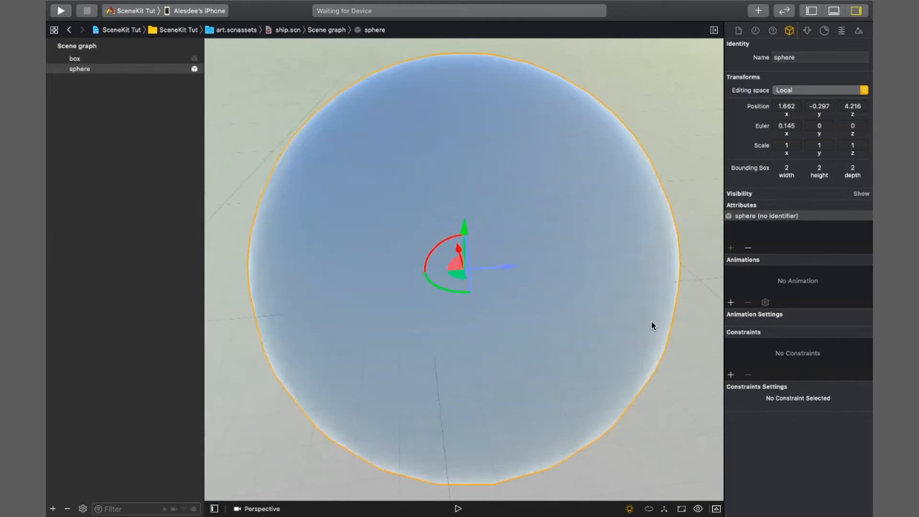
left_click_drag(458, 300, 530, 320)
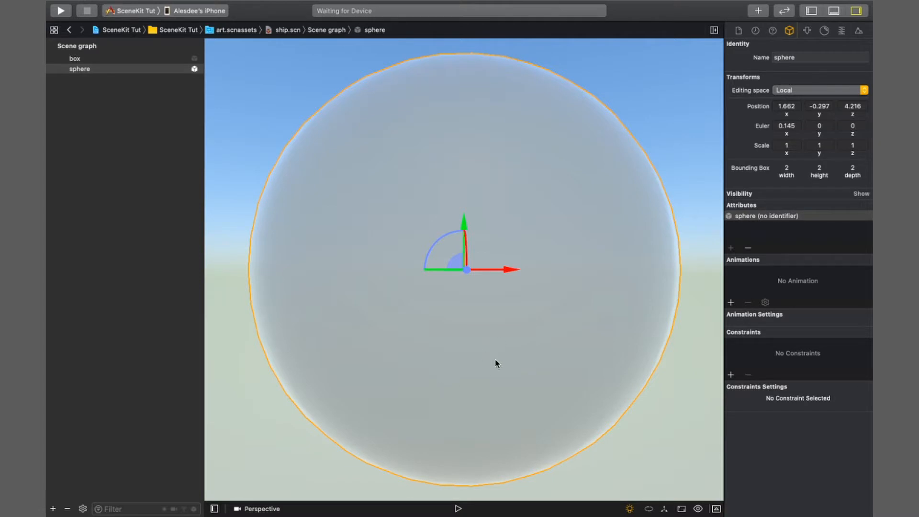
scroll(505, 279, "down", 5)
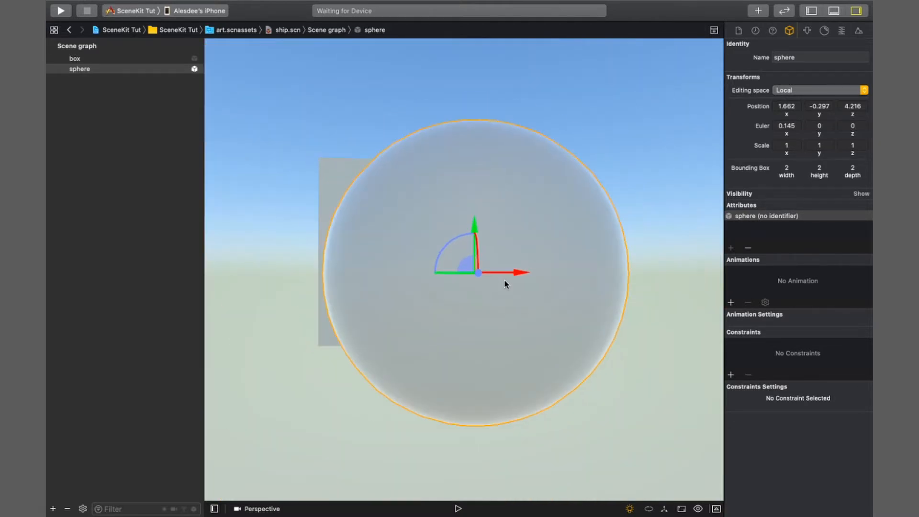
scroll(505, 289, "down", 10)
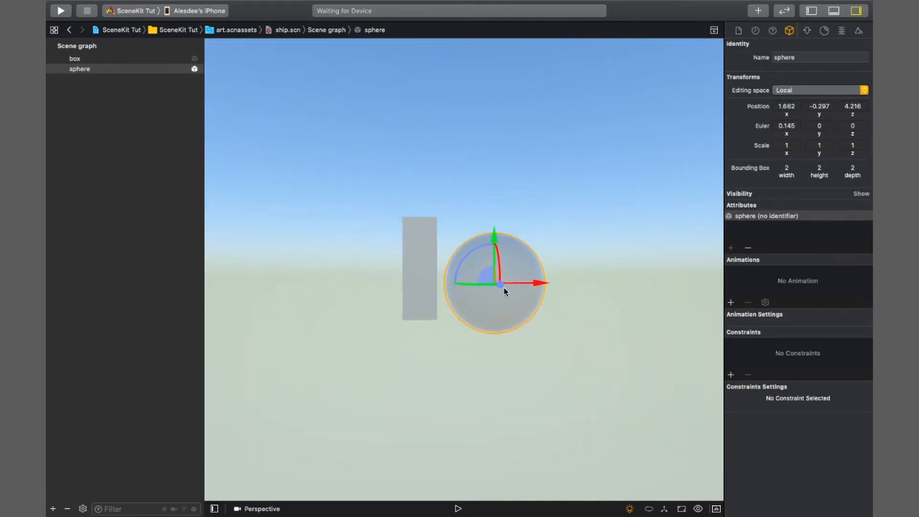
left_click_drag(505, 290, 544, 285)
scroll(542, 289, "up", 6)
scroll(542, 290, "down", 7)
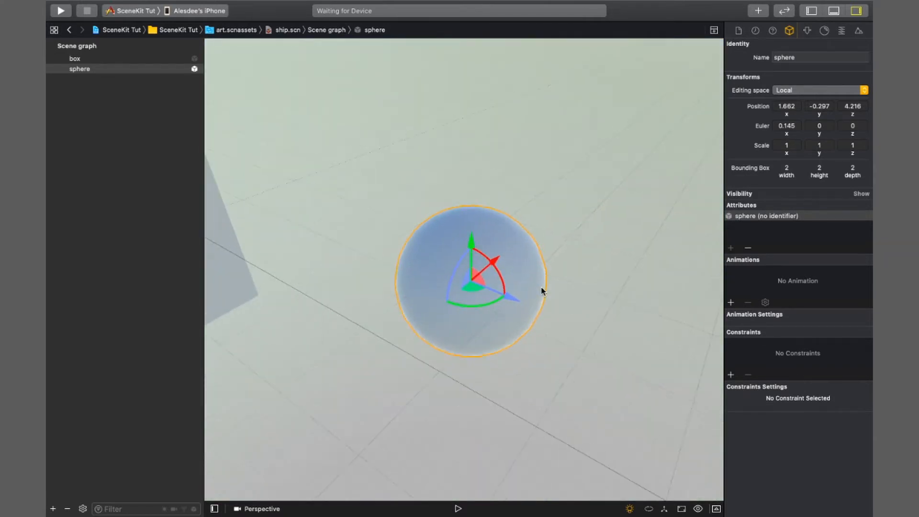
- Examine the box and the sphere from several angles in Turntable mode, with the stretched box selected
scroll(542, 291, "up", 5)
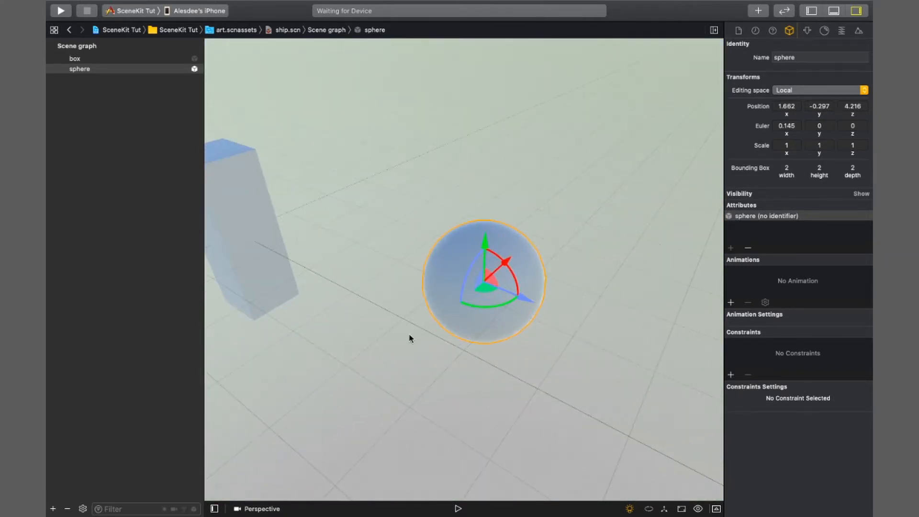
scroll(468, 441, "right", 5)
left_click_drag(467, 438, 654, 430, "alt")
left_click_drag(419, 394, 437, 390)
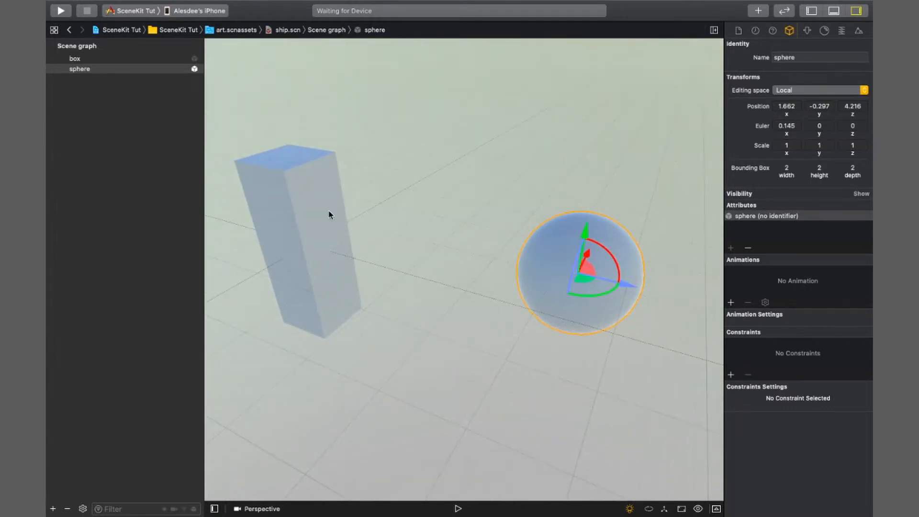
left_click(312, 199)
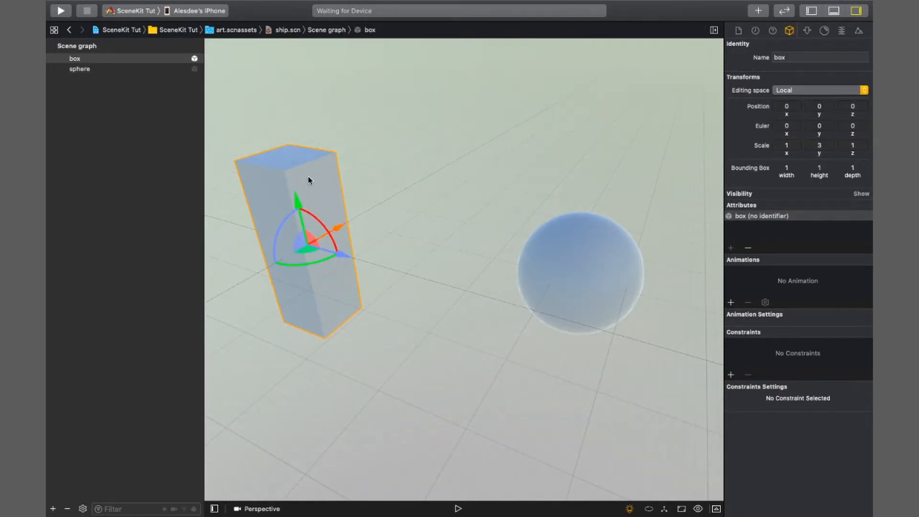
left_click_drag(398, 268, 559, 251)
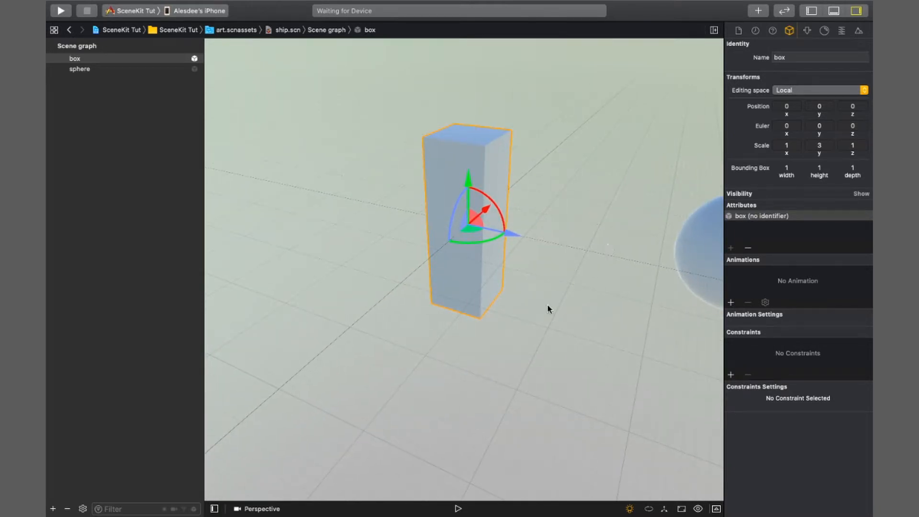
- Duplicate the stretched box along the negative z-axis to about z -3.311, and deselect the copy
left_click(757, 12)
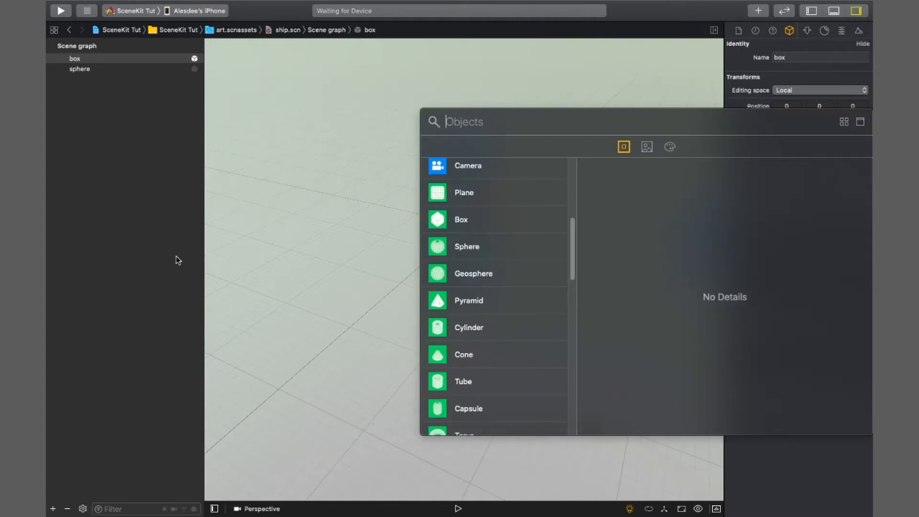
left_click(263, 390)
left_click(479, 173)
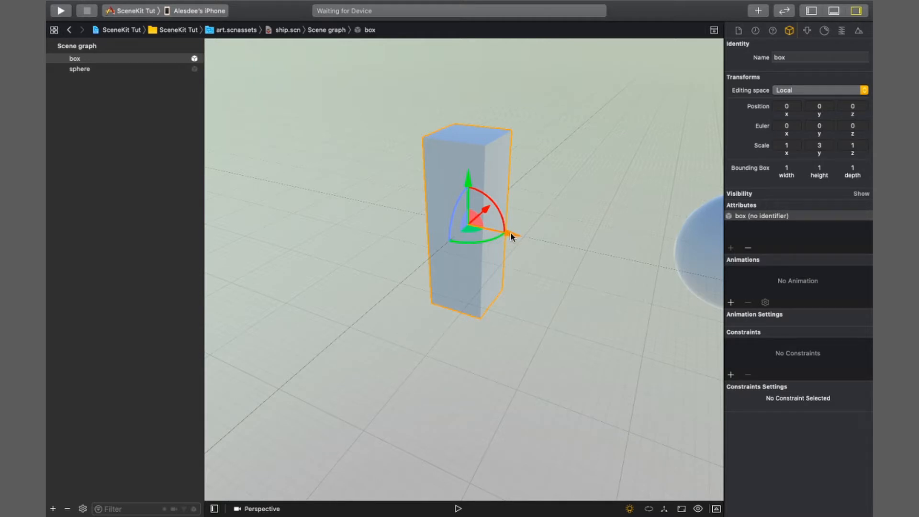
left_click_drag(510, 233, 351, 199)
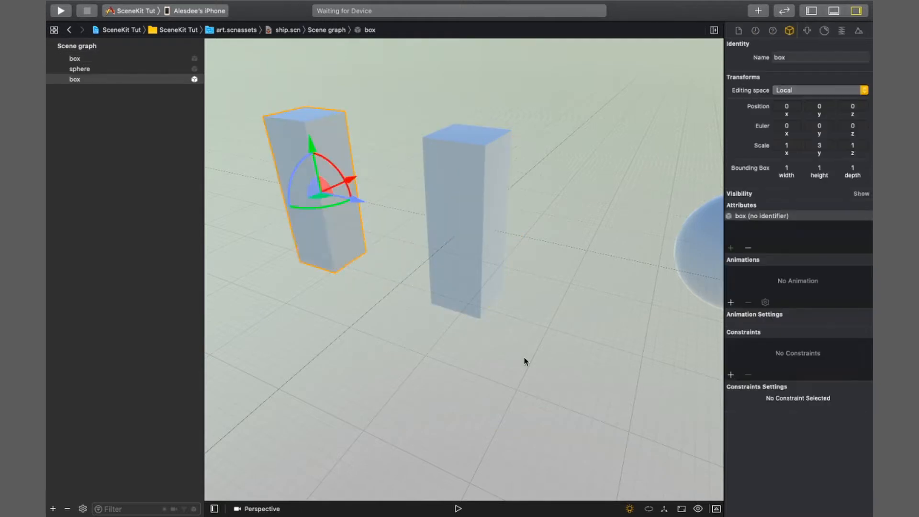
left_click(591, 315)
left_click_drag(409, 344, 453, 342)
scroll(426, 319, "left", 5)
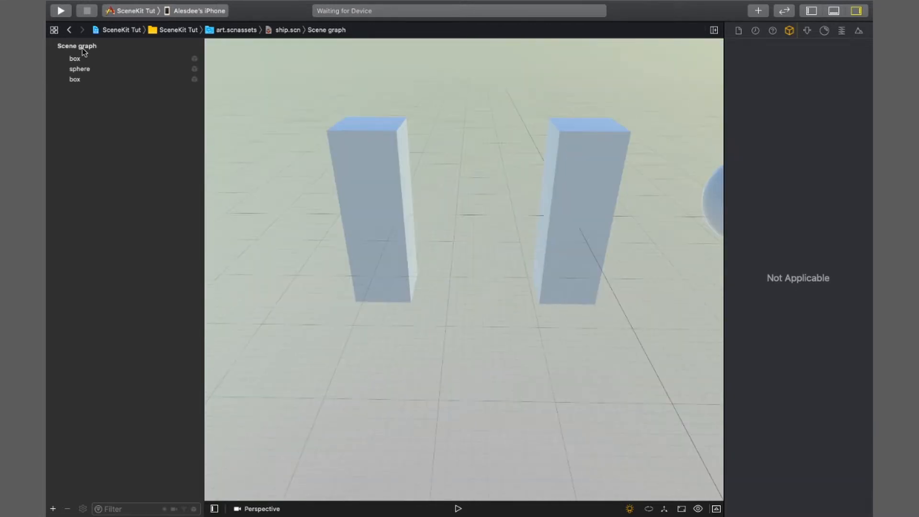
- Reorder the scene graph so the sphere sits above both boxes, and select the two boxes together
left_click_drag(86, 70, 202, 221)
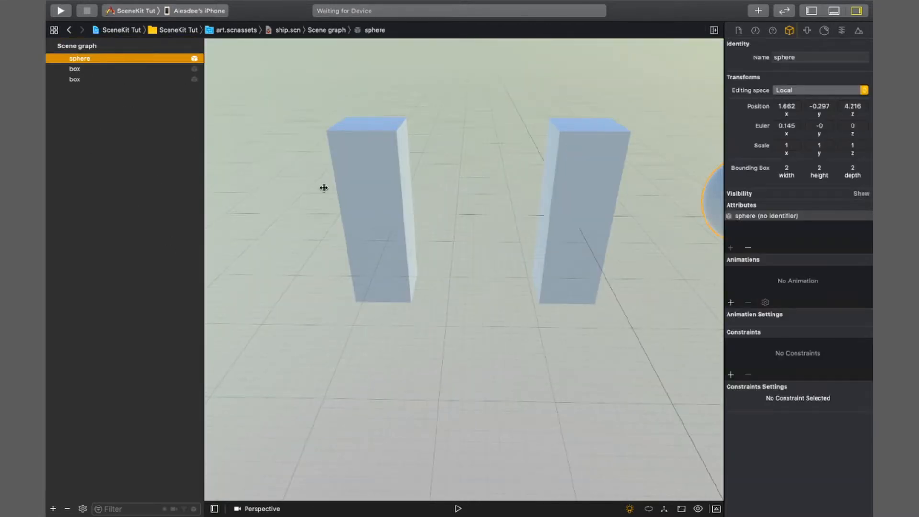
left_click(119, 79)
left_click(119, 69, "shift")
left_click_drag(619, 322, 641, 358)
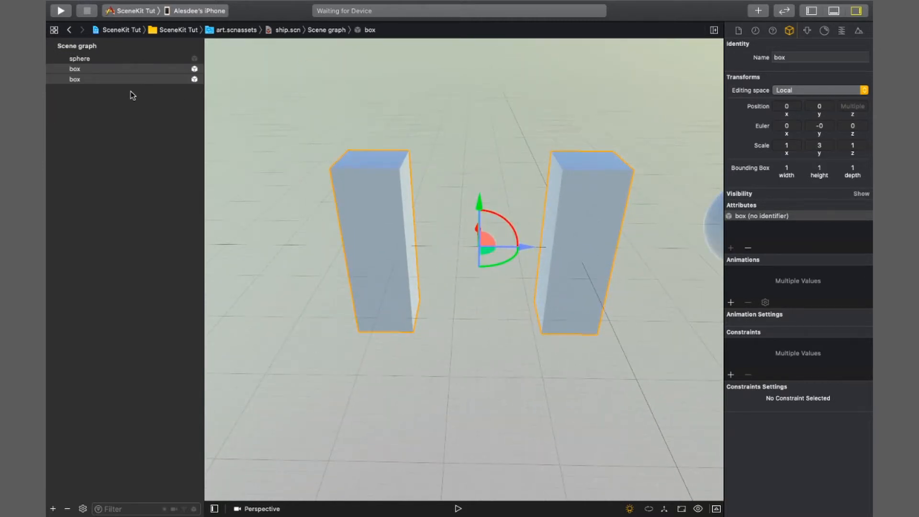
- Select only the copied box, clear that selection and select both boxes together again in the scene graph
left_click(370, 219)
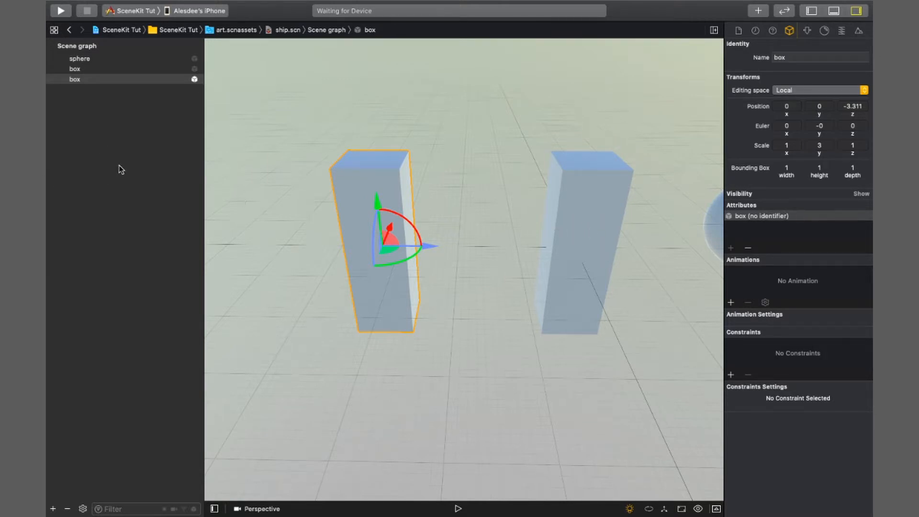
left_click_drag(120, 166, 92, 58)
left_click(103, 173)
left_click(99, 77)
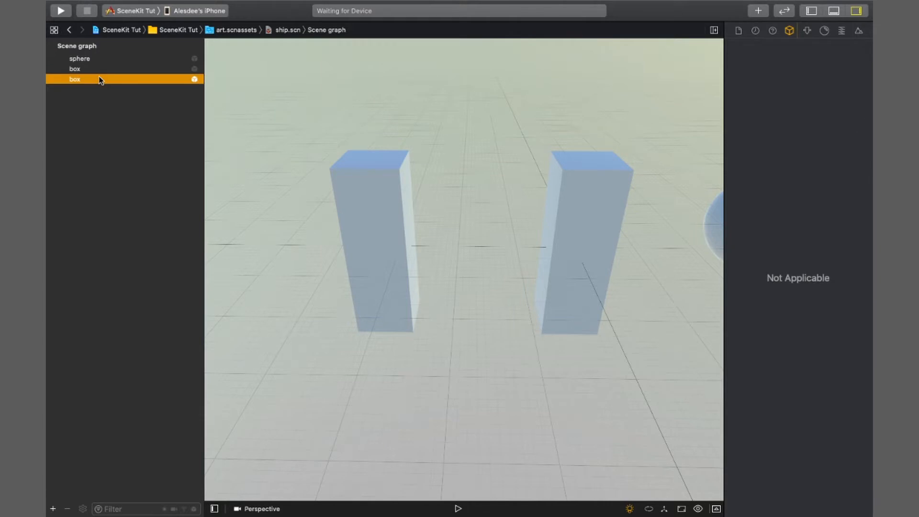
left_click(75, 69, "shift")
- Try to duplicate both boxes far along the x-axis, and undo the attempt without removing the first box copy
left_click_drag(556, 310, 496, 318)
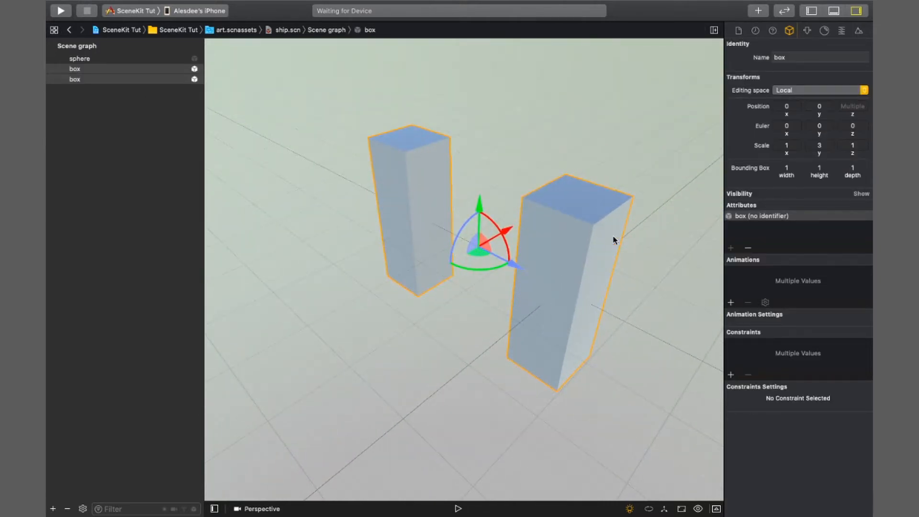
left_click_drag(476, 330, 520, 329)
left_click_drag(550, 360, 457, 221)
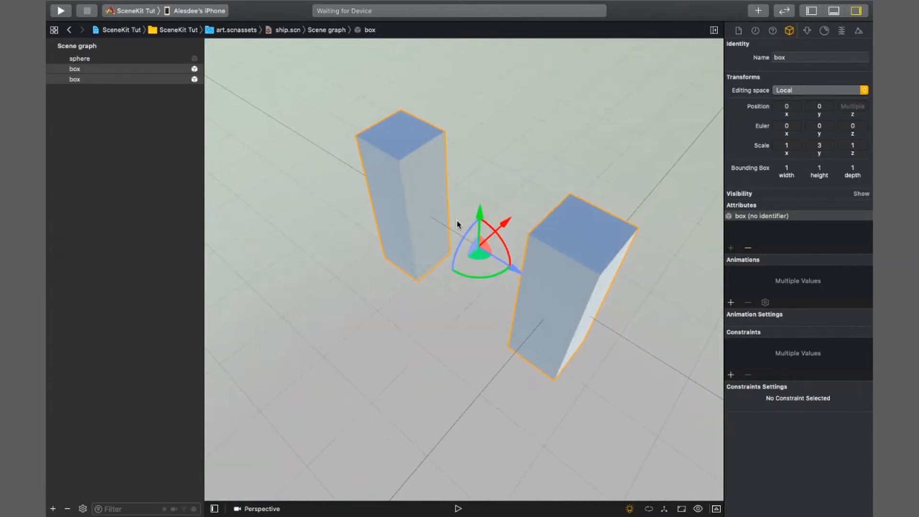
left_click_drag(611, 340, 472, 328)
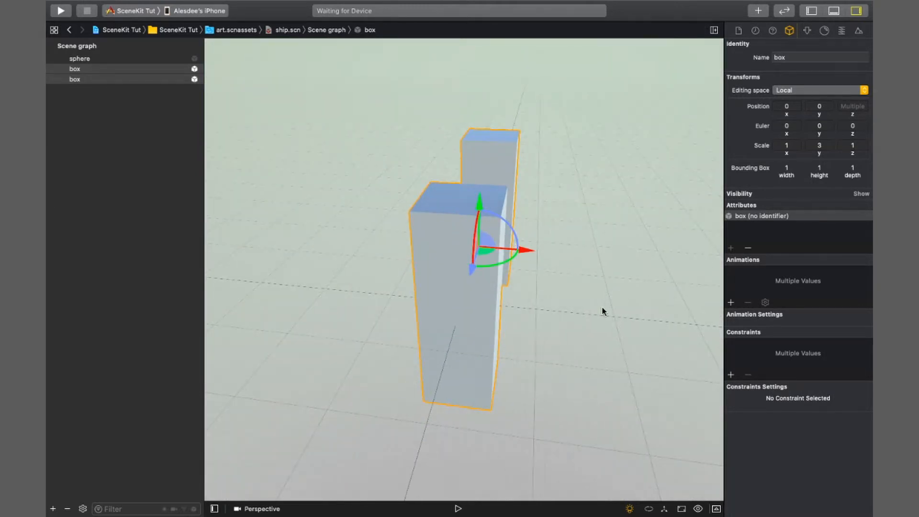
left_click_drag(602, 311, 413, 160)
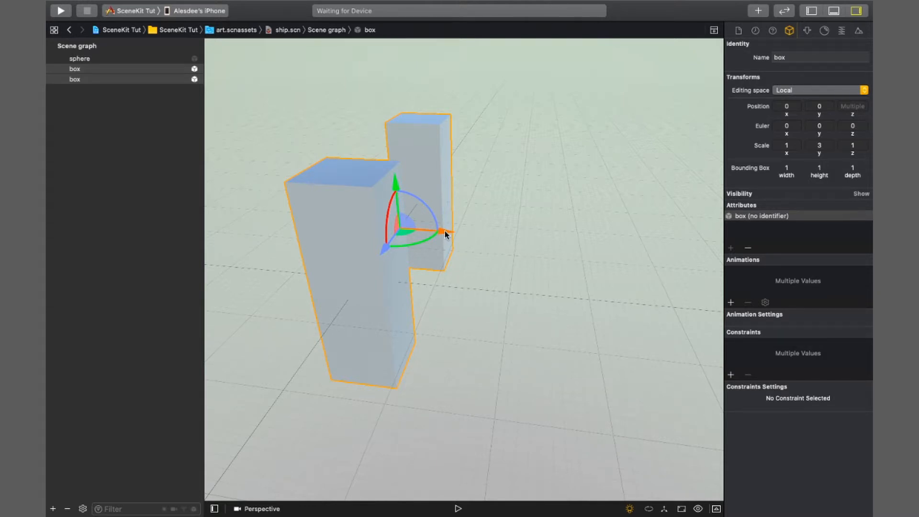
left_click_drag(445, 234, 512, 251, "alt")
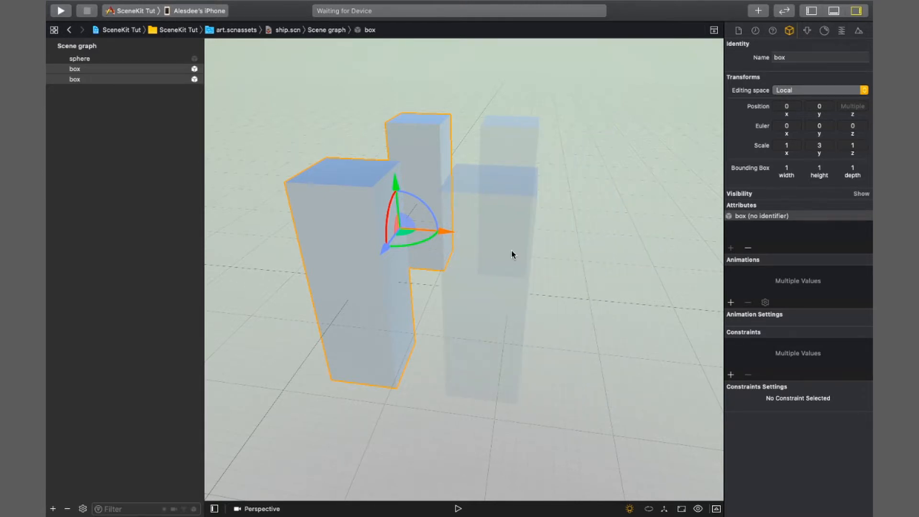
left_click_drag(511, 251, 810, 272, "alt")
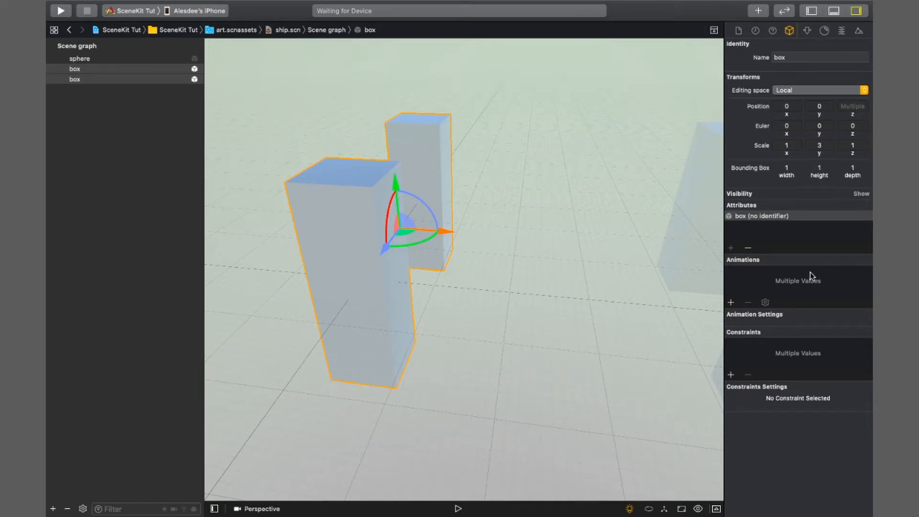
left_click_drag(810, 272, 810, 272, "alt")
key("super+z")
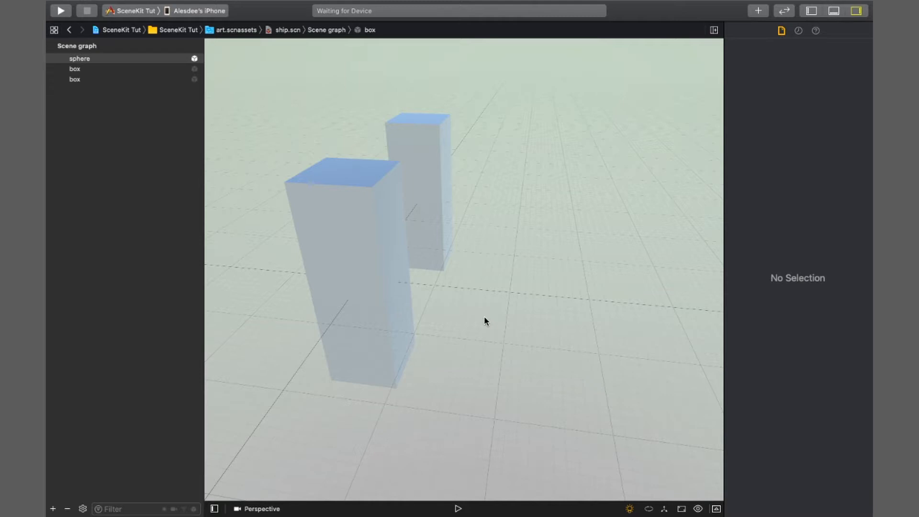
key("super+z")
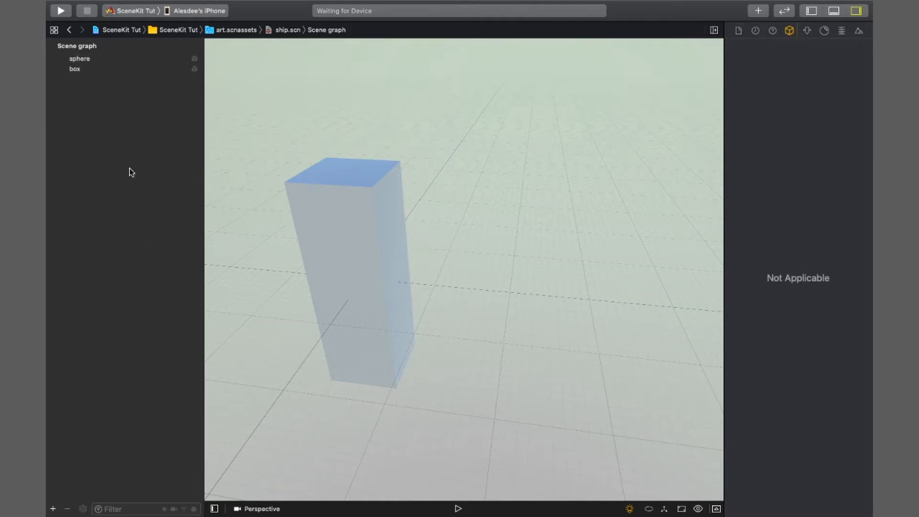
key("super+shift+z")
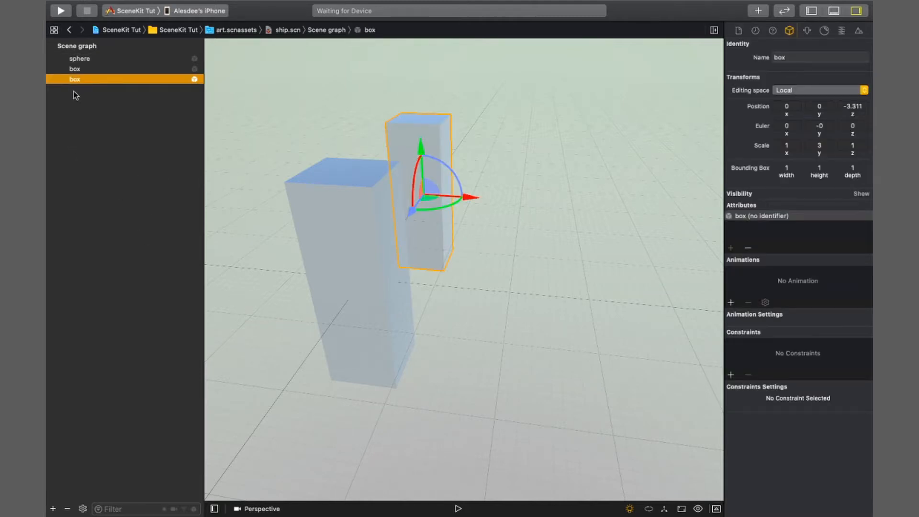
- Select both boxes and duplicate the pair along the x-axis to about x 3.666
left_click_drag(74, 95, 76, 73)
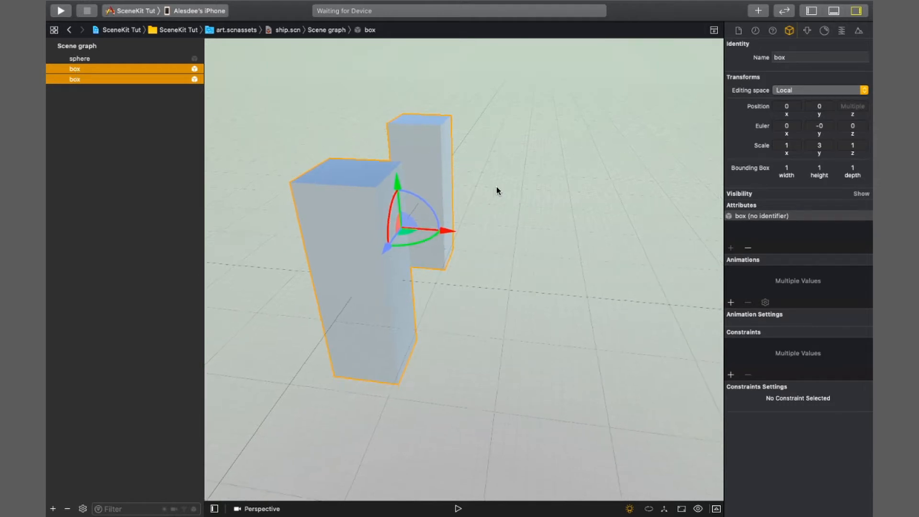
scroll(496, 191, "down", 5)
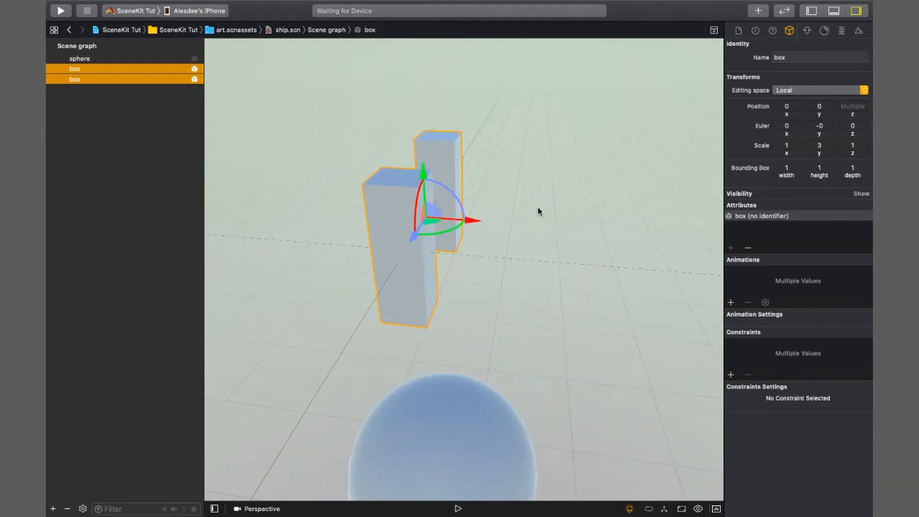
left_click(473, 224)
left_click_drag(473, 224, 640, 244)
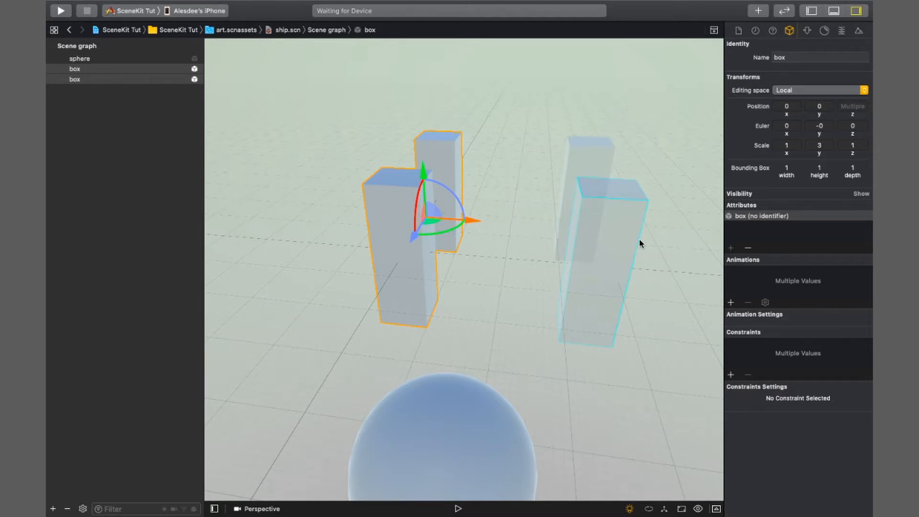
mouse_move(639, 239)
left_mouse_down()
mouse_move(513, 230)
mouse_move(612, 253)
mouse_move(638, 249)
left_mouse_up()
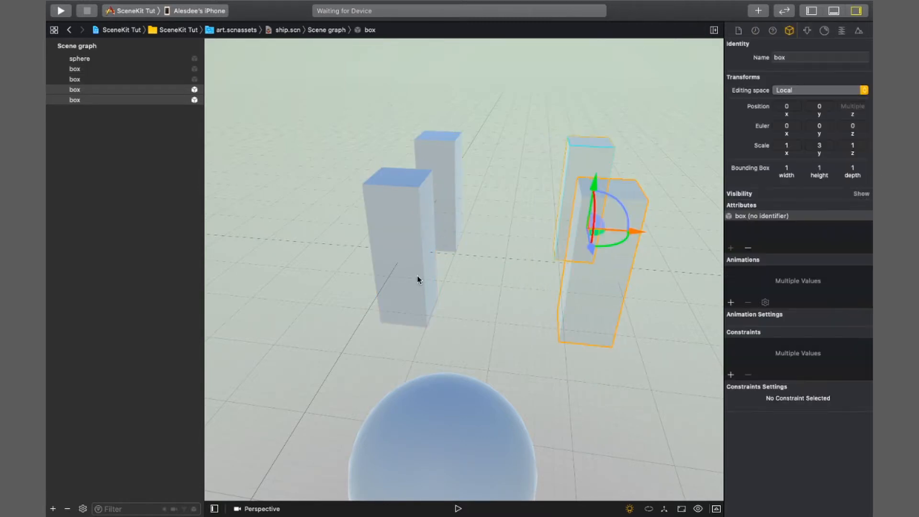
- Duplicate the box at x 3.666, z -3.311 along the negative z-axis, snapping the copy flush against it at z -4.311
left_click_drag(454, 292, 528, 311)
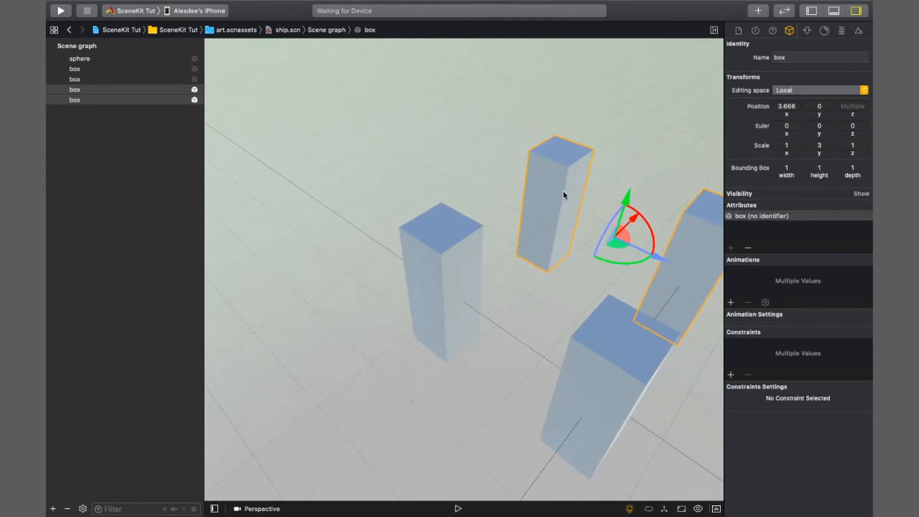
left_click(563, 194)
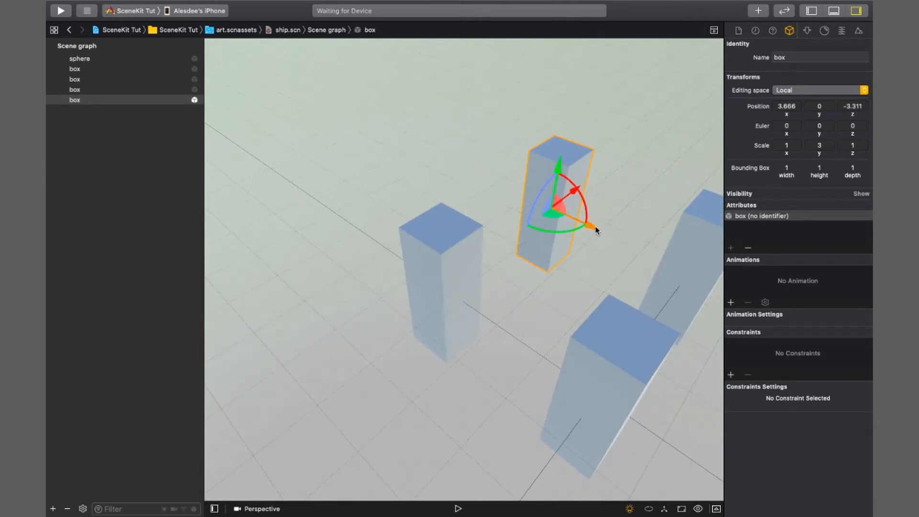
left_click_drag(596, 232, 551, 216, "alt")
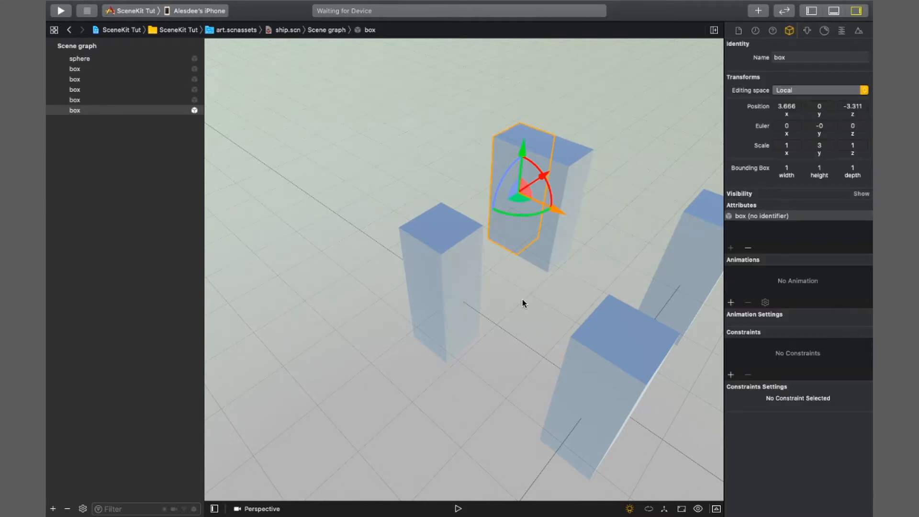
- Duplicate the newest box along the negative z-axis, flush against it at z -5.311, and deselect the copy
left_click_drag(522, 299, 569, 312)
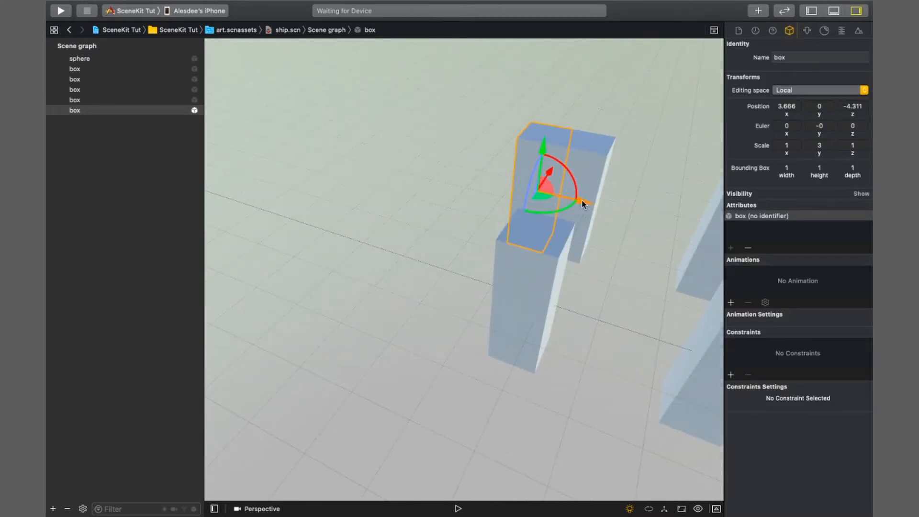
left_click_drag(583, 205, 545, 195, "alt")
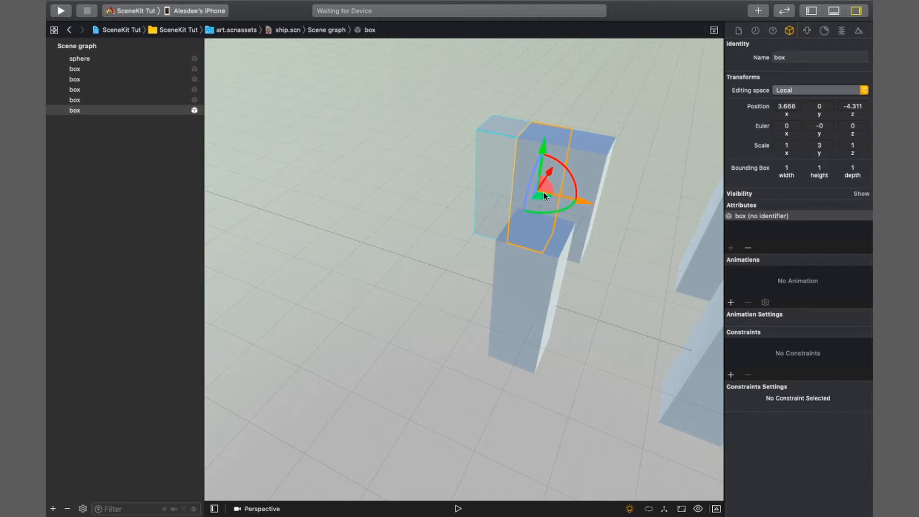
left_click_drag(544, 196, 544, 196, "alt")
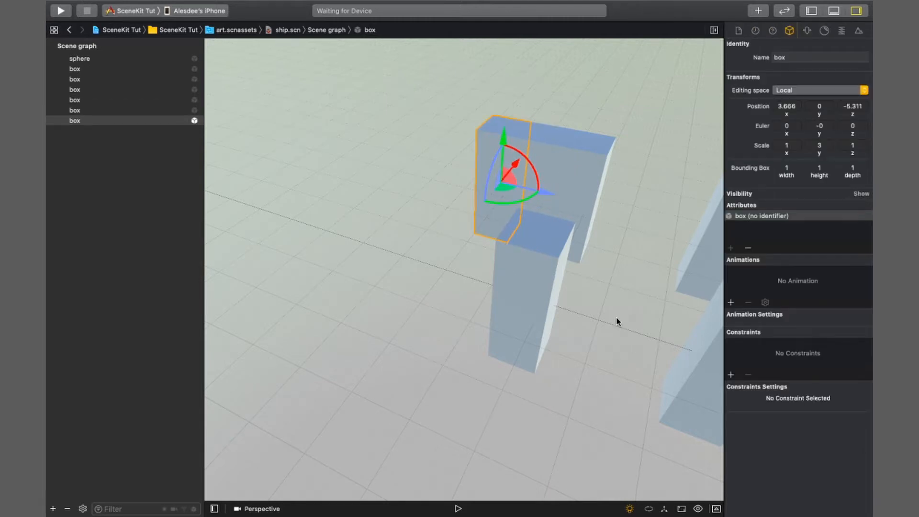
left_click(618, 320)
- Select the sphere and move it above the boxes to about y 3.433, z -3.422
left_click_drag(509, 366, 511, 332)
scroll(471, 305, "down", 5)
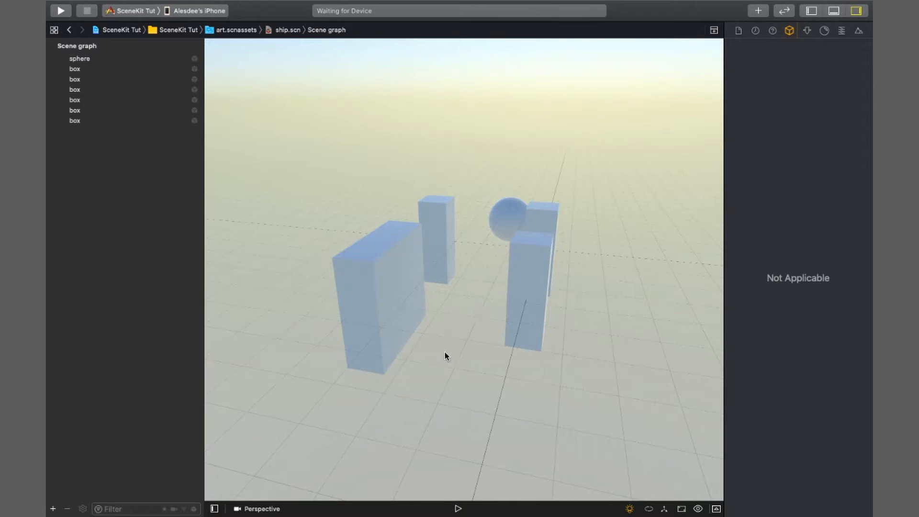
left_click_drag(445, 356, 468, 171)
left_click(462, 211)
left_click_drag(460, 176, 455, 73)
left_click_drag(431, 316, 542, 372)
left_click_drag(416, 140, 577, 352)
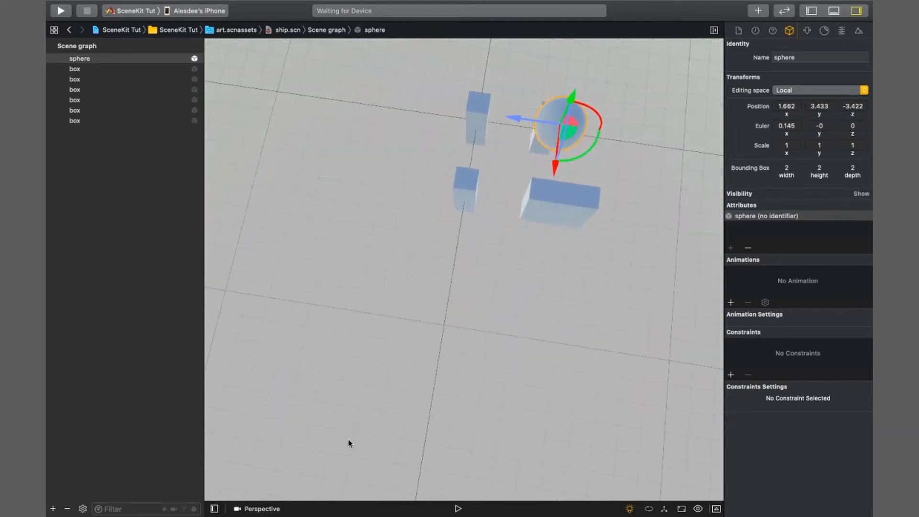
- Move the sphere along the x-axis to about x 2.743 in the Top view and return to the Perspective view
left_click(258, 508)
left_click(256, 460)
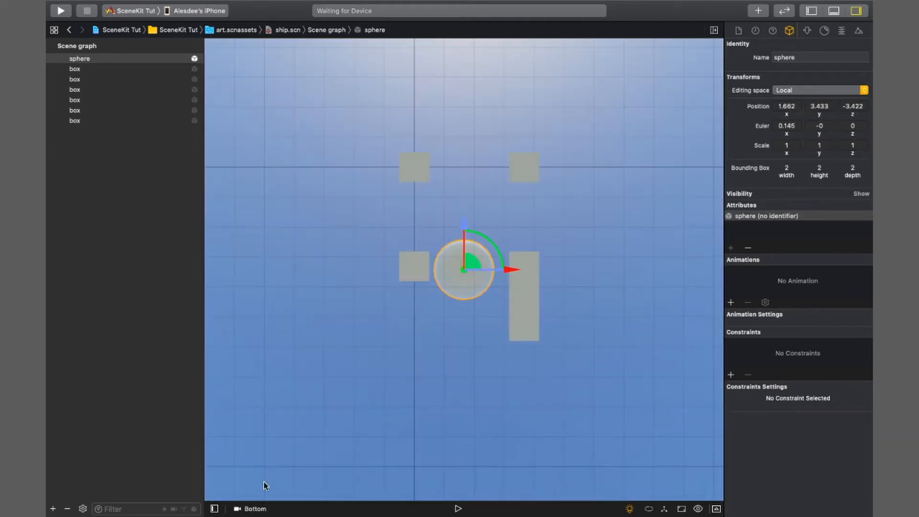
left_click(256, 508)
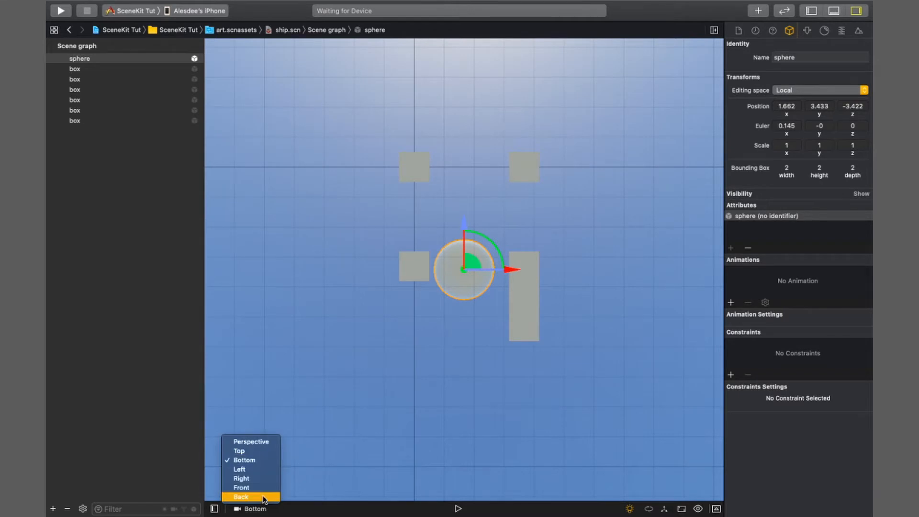
left_click(240, 451)
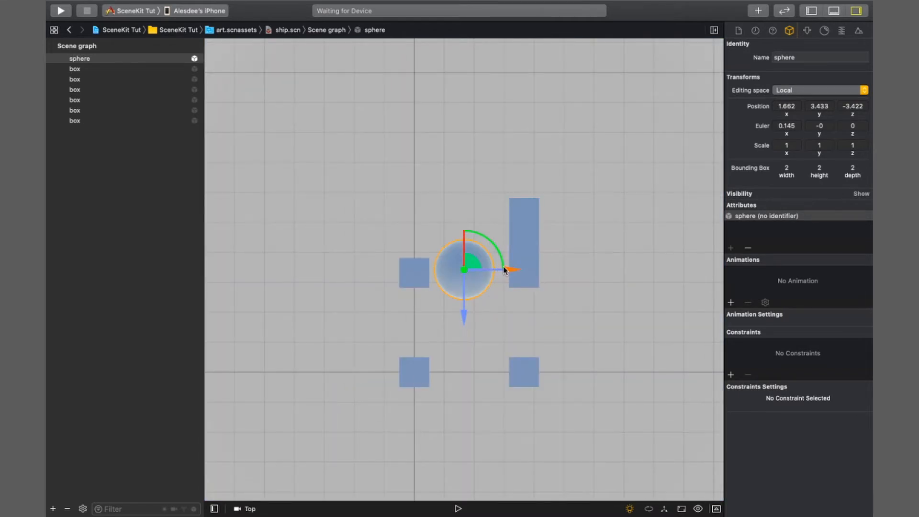
left_click_drag(512, 269, 544, 270)
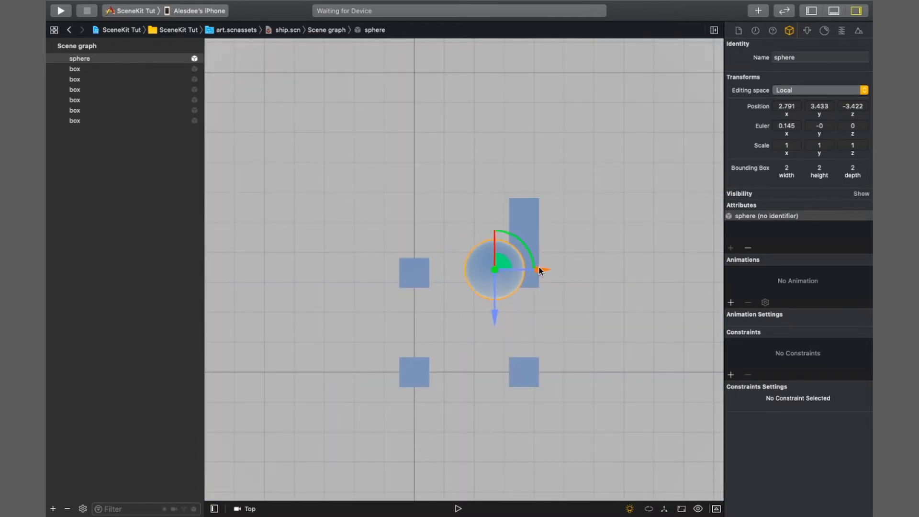
left_click(247, 510)
left_click(253, 438)
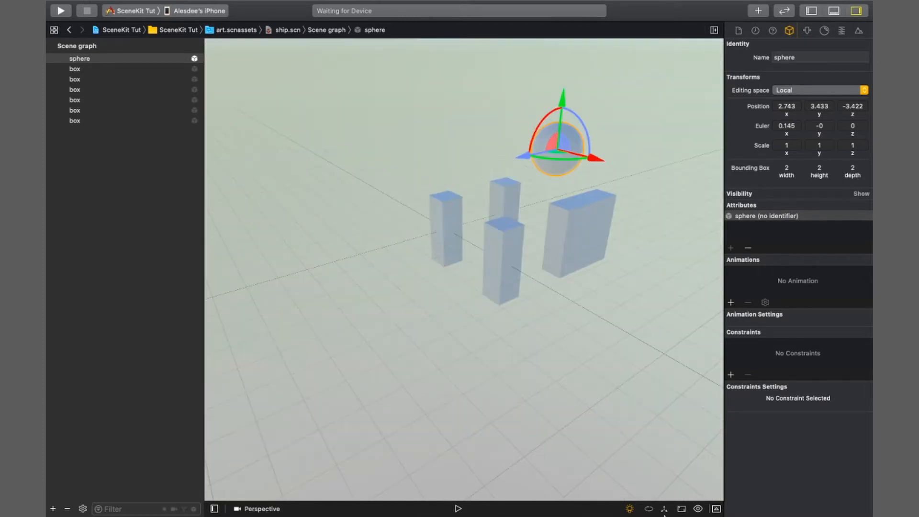
- Examine the object layout from the Bottom and Top preset cameras and return to the Perspective view
left_click(250, 510)
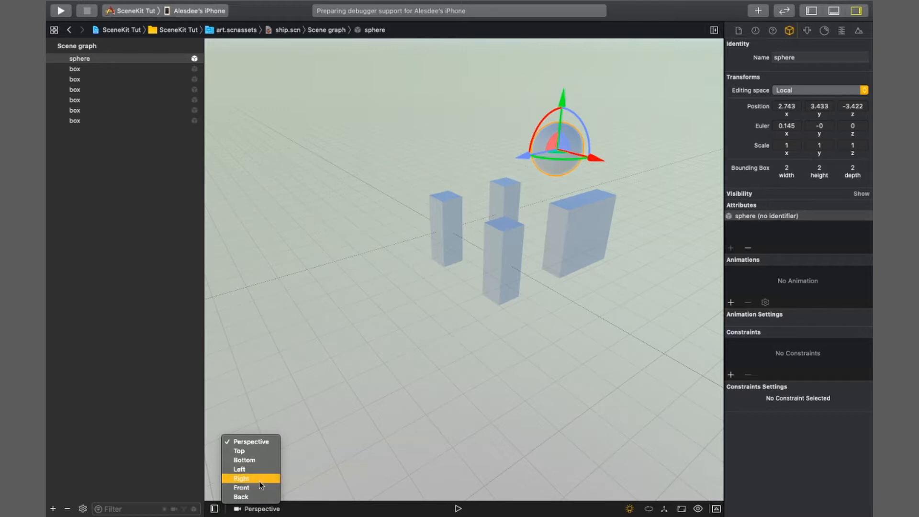
left_click(259, 446)
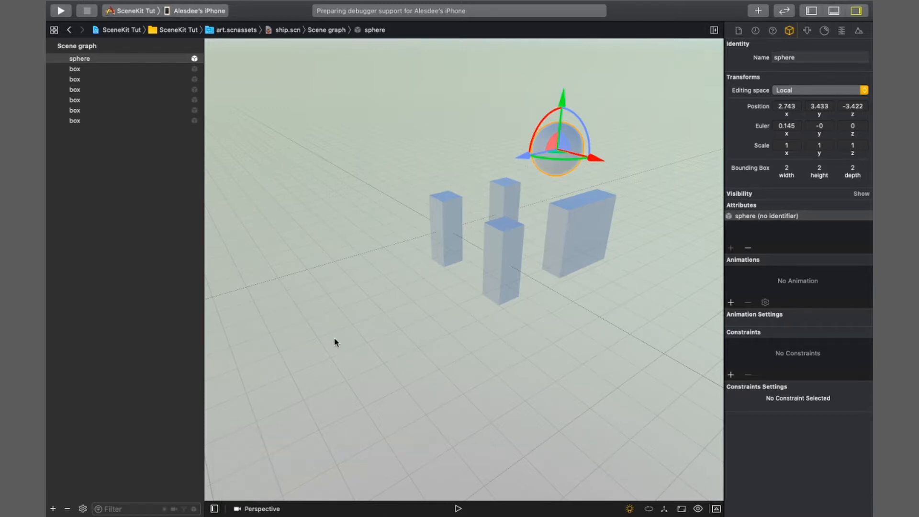
left_click_drag(335, 341, 330, 360)
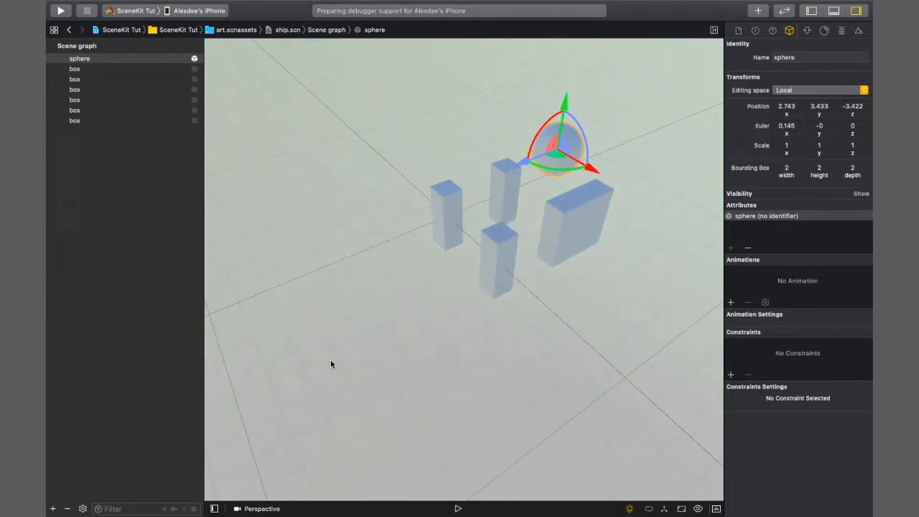
left_click(245, 515)
left_click(254, 460)
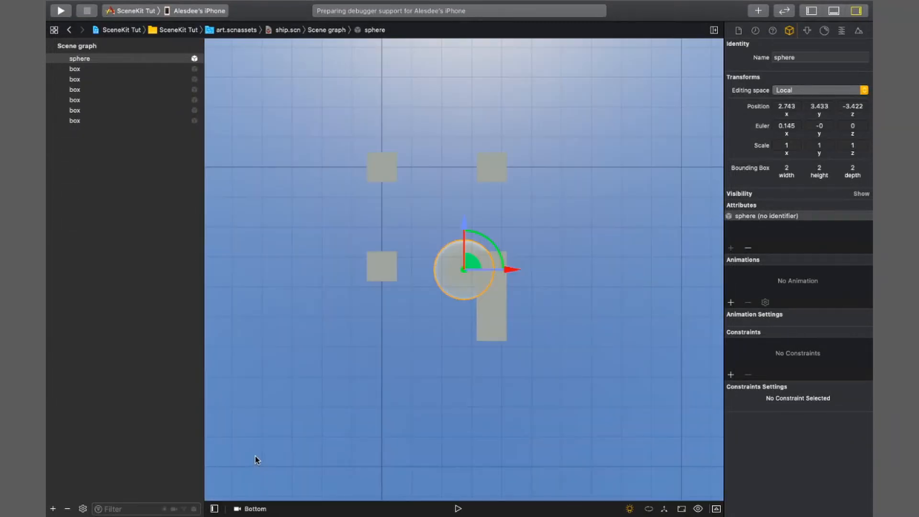
left_click(264, 508)
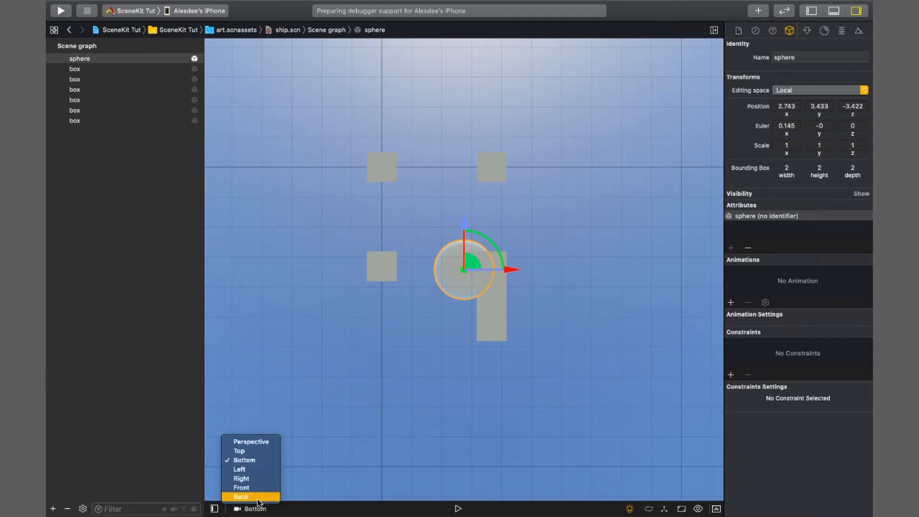
left_click(253, 453)
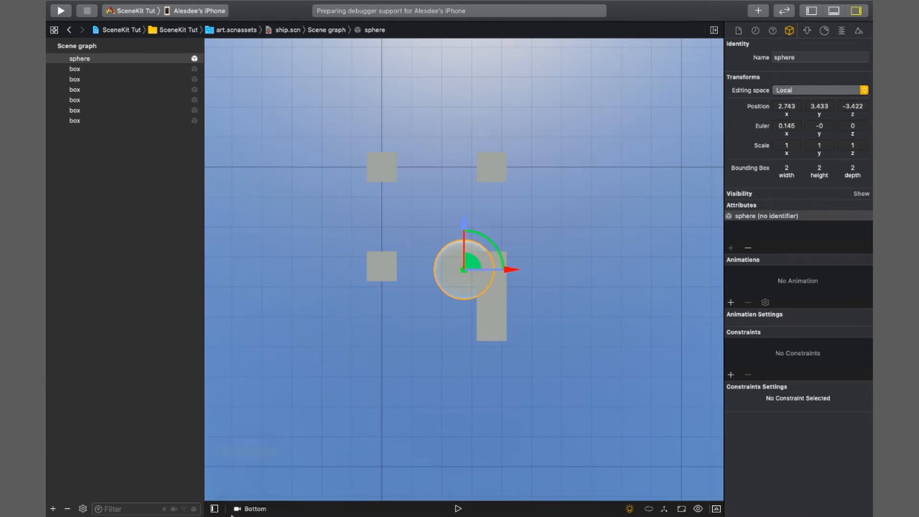
left_click(237, 510)
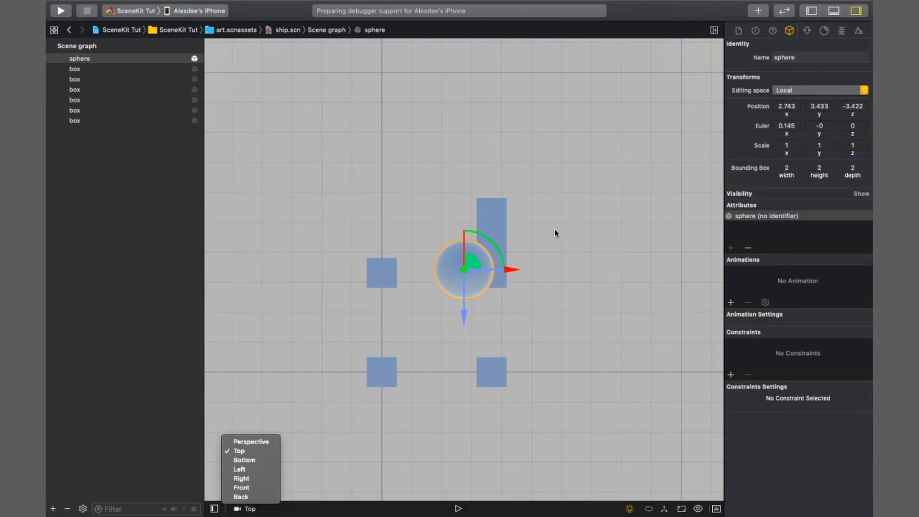
left_click(251, 442)
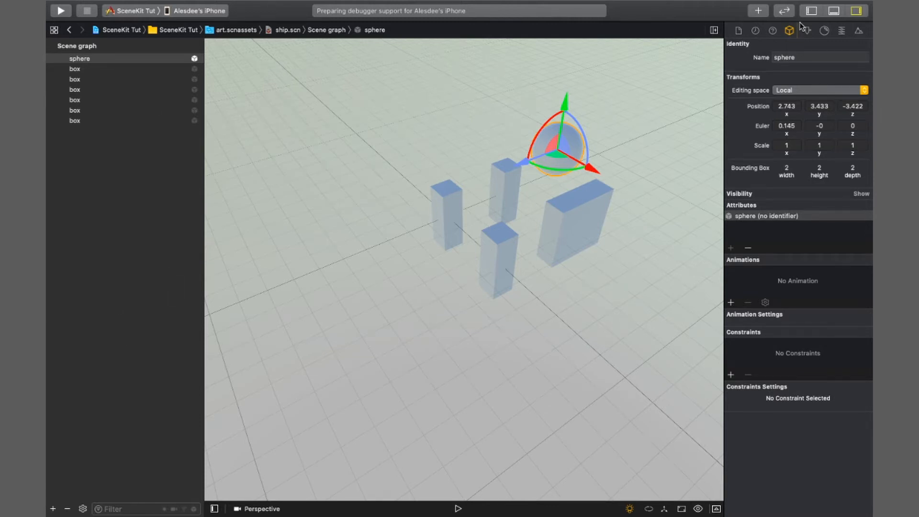
- Add a Camera object from the object library to the scene, beside and above the boxes
left_click(759, 11)
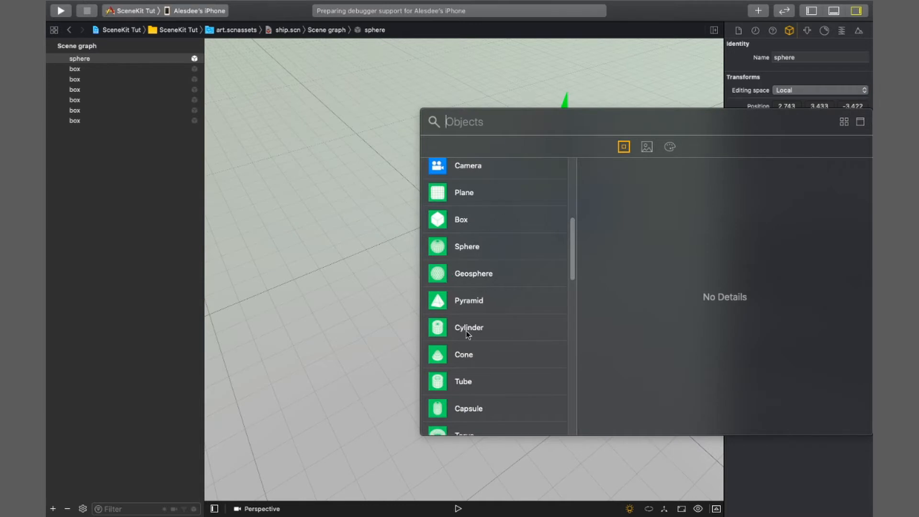
scroll(479, 306, "down", 3)
scroll(492, 281, "up", 6)
left_click_drag(476, 257, 344, 178)
- Move the new camera in front of the boxes to about x 2.852, y 4.291
left_click_drag(323, 375, 431, 377)
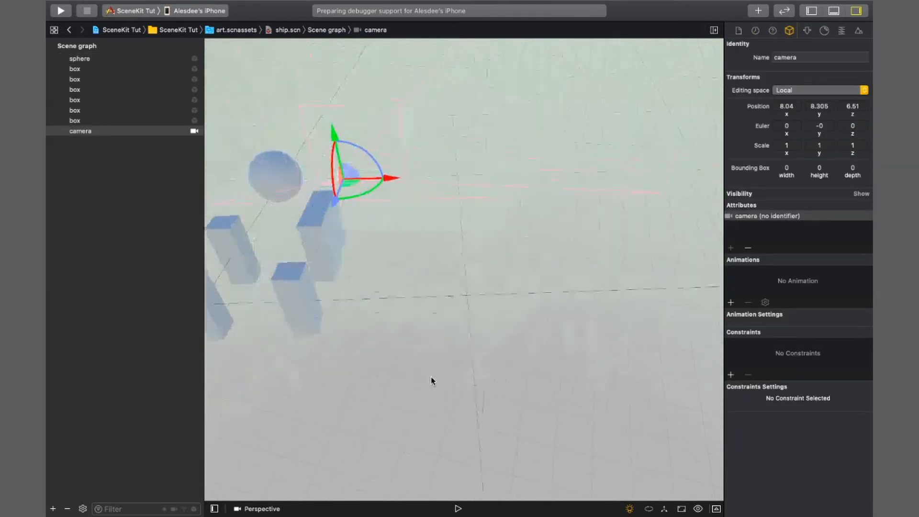
left_click_drag(392, 176, 263, 187)
left_click_drag(307, 352, 433, 312)
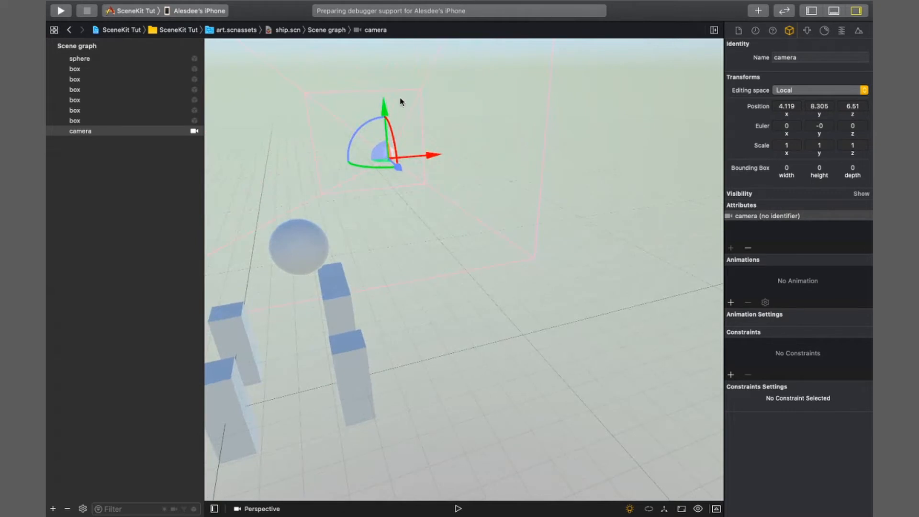
left_click_drag(400, 102, 410, 397)
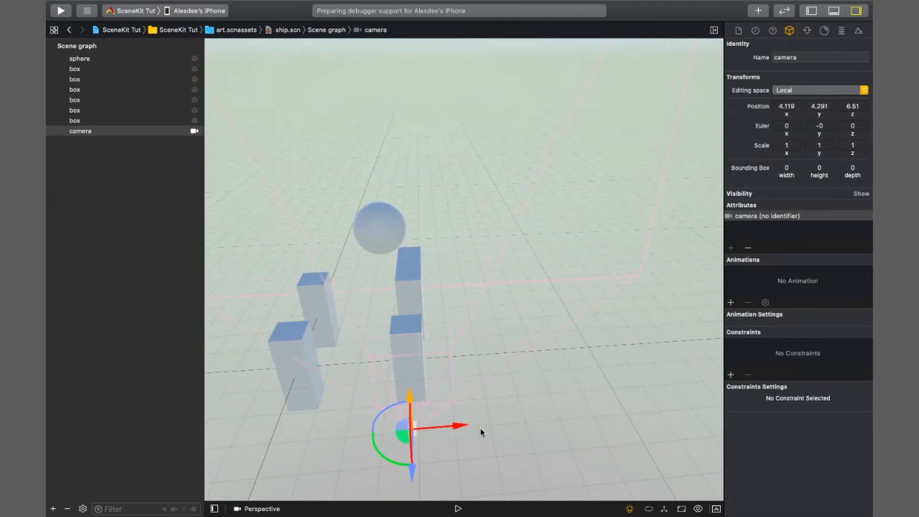
left_click_drag(481, 432, 380, 417)
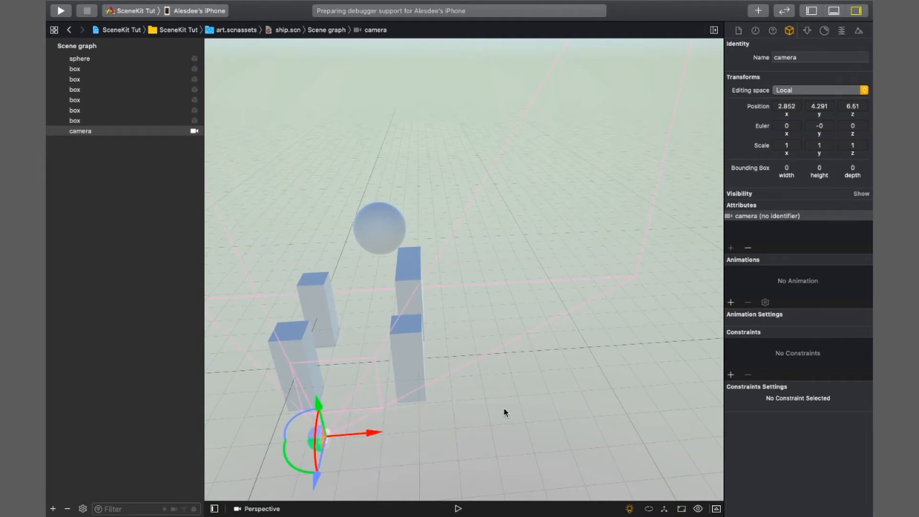
- Fine-tune the camera position to about x 2.261, y 2.046 and view the scene through that camera
left_click_drag(506, 413, 437, 271)
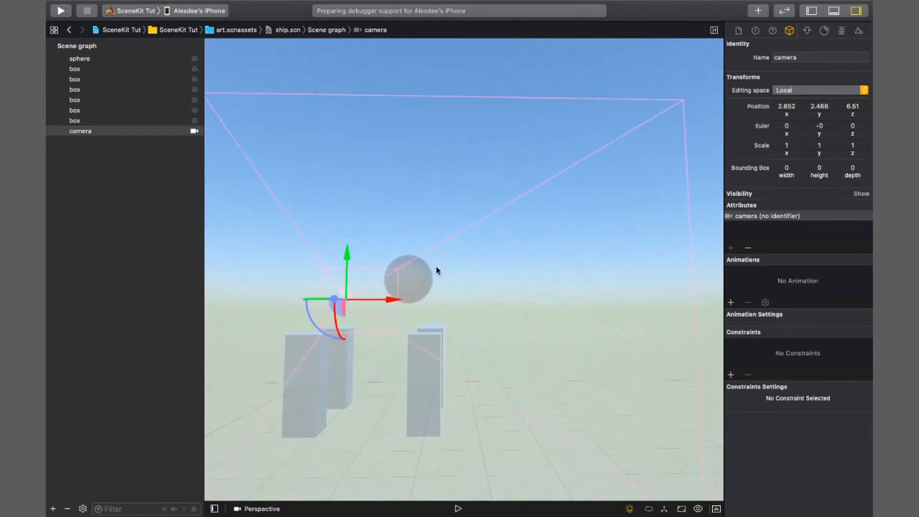
left_click_drag(390, 302, 354, 302)
left_click_drag(308, 264, 307, 293)
mouse_move(383, 336)
left_mouse_down()
mouse_move(432, 361)
mouse_move(482, 351)
mouse_move(513, 402)
mouse_move(456, 425)
mouse_move(509, 353)
mouse_move(501, 368)
mouse_move(527, 415)
mouse_move(581, 375)
mouse_move(470, 257)
mouse_move(573, 230)
mouse_move(452, 284)
mouse_move(496, 293)
mouse_move(446, 330)
mouse_move(455, 314)
mouse_move(497, 316)
mouse_move(371, 300)
mouse_move(240, 313)
mouse_move(201, 301)
mouse_move(230, 263)
mouse_move(286, 329)
mouse_move(312, 317)
mouse_move(293, 314)
mouse_move(469, 355)
mouse_move(393, 349)
mouse_move(383, 339)
left_mouse_up()
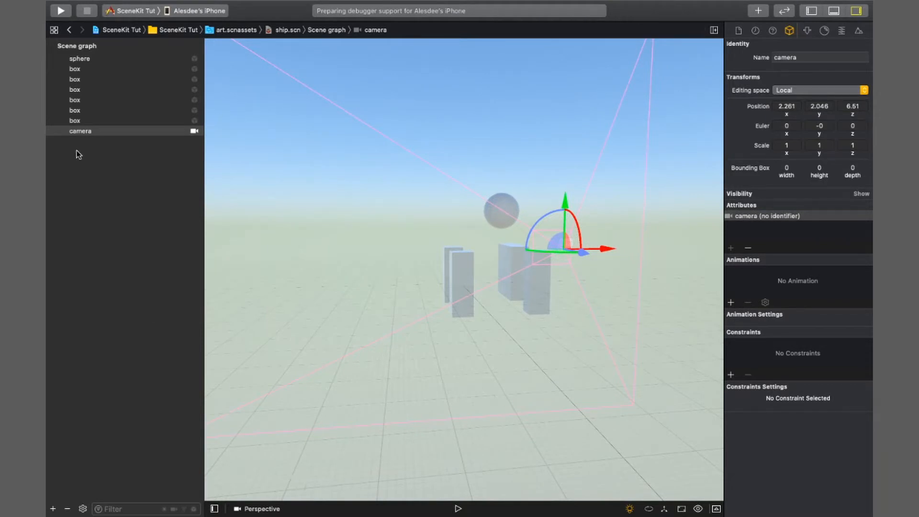
left_click(277, 508)
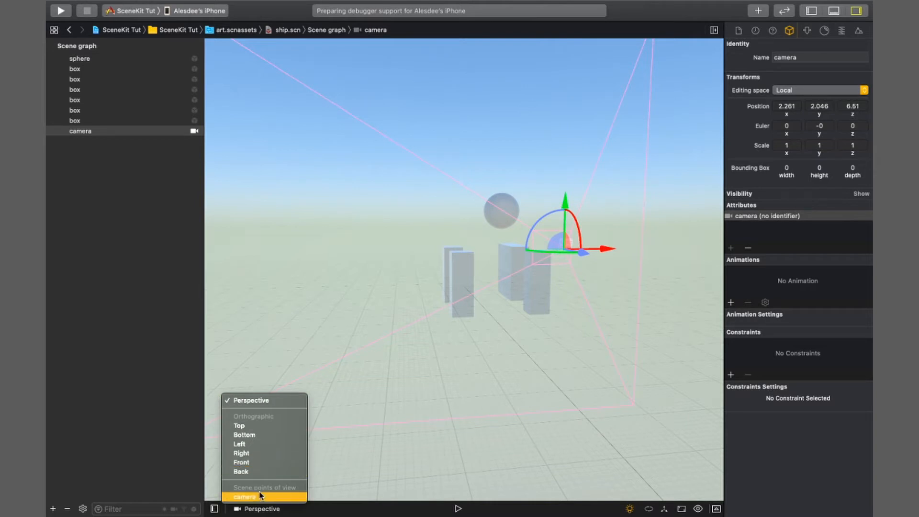
left_click(261, 496)
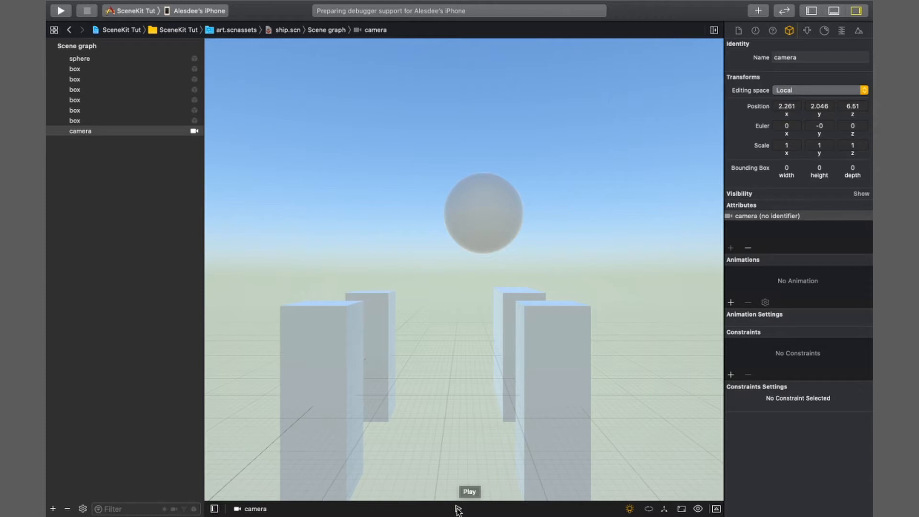
- Give the sphere a Dynamic physics body and play the scene once to test it
left_click(468, 204)
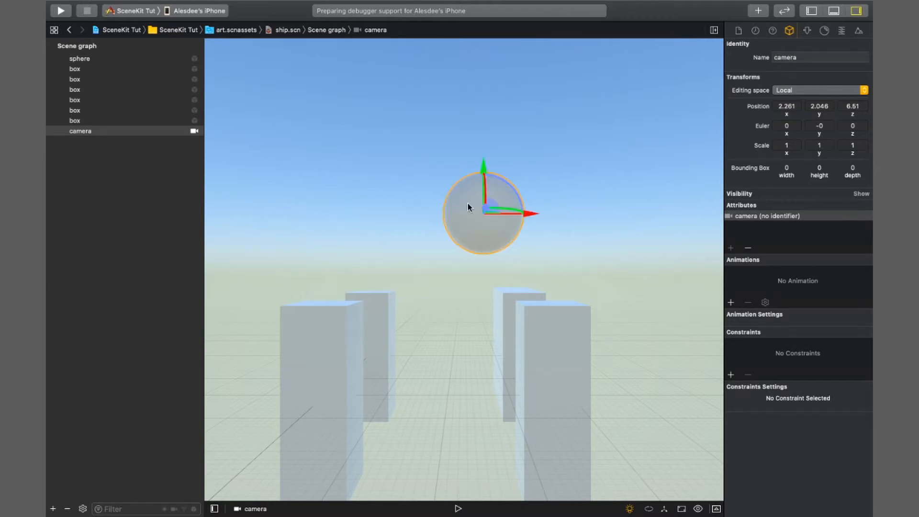
left_click(860, 30)
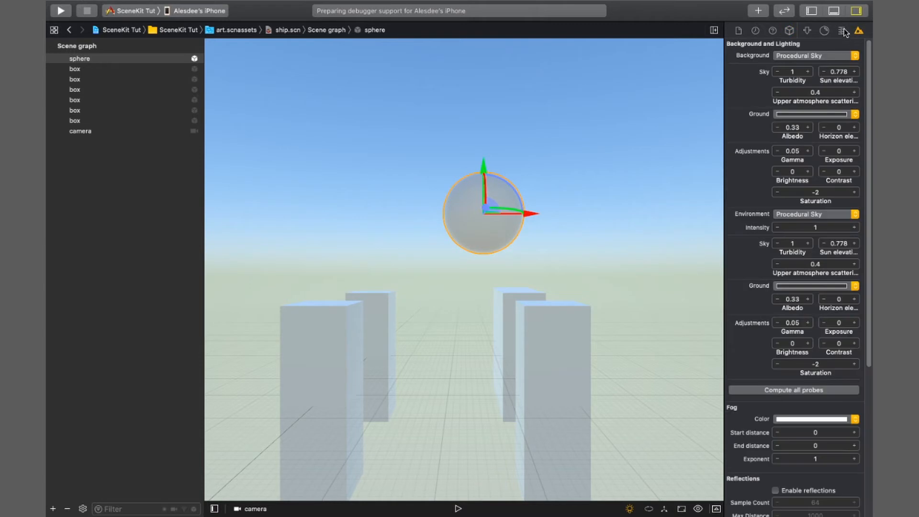
left_click(842, 30)
left_click(865, 57)
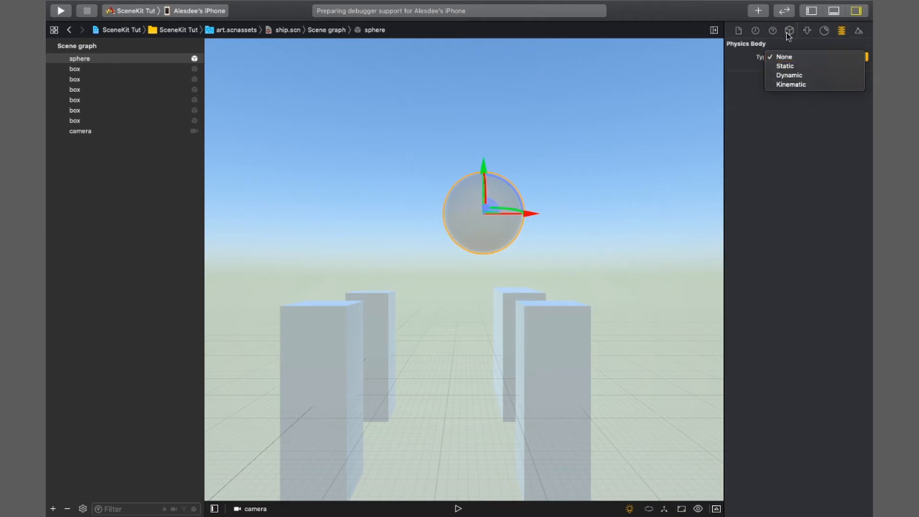
left_click(798, 76)
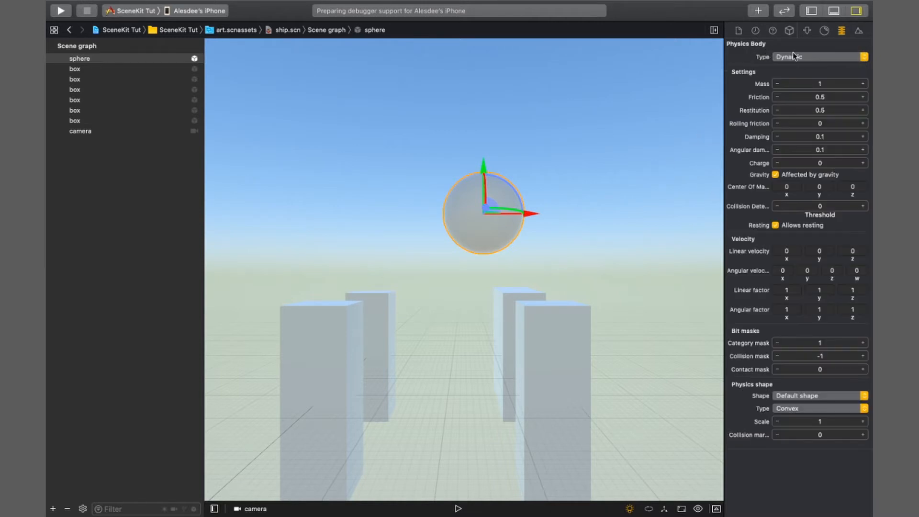
left_click(457, 509)
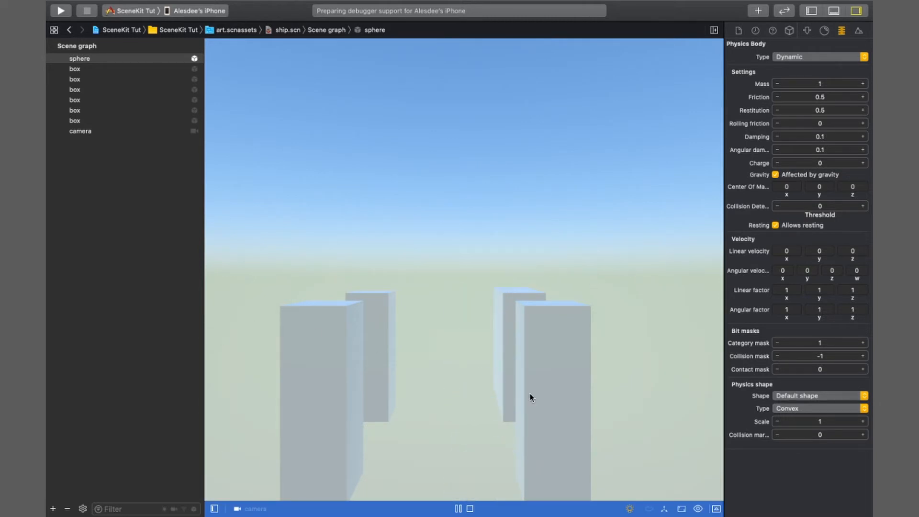
left_click(470, 509)
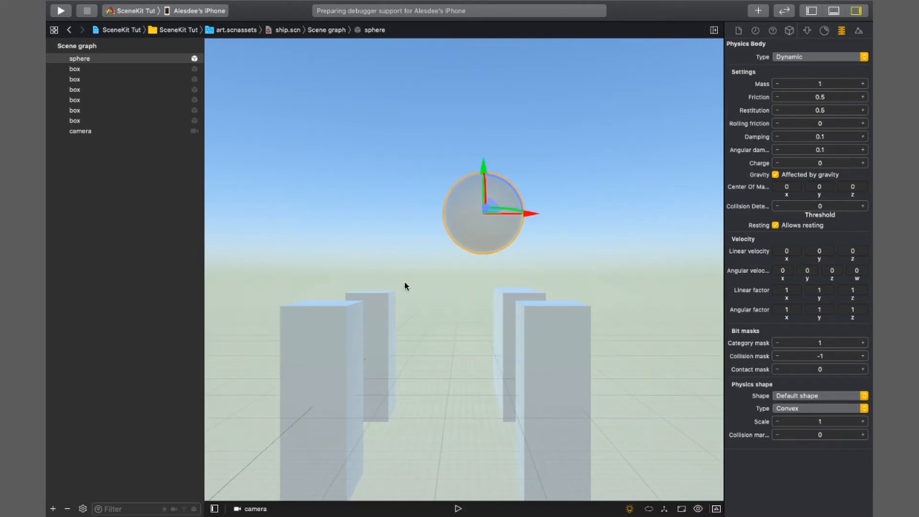
- Select the two boxes on the negative-x side and the two front-facing boxes opposite, and set their physics body type to Static
left_click(321, 372)
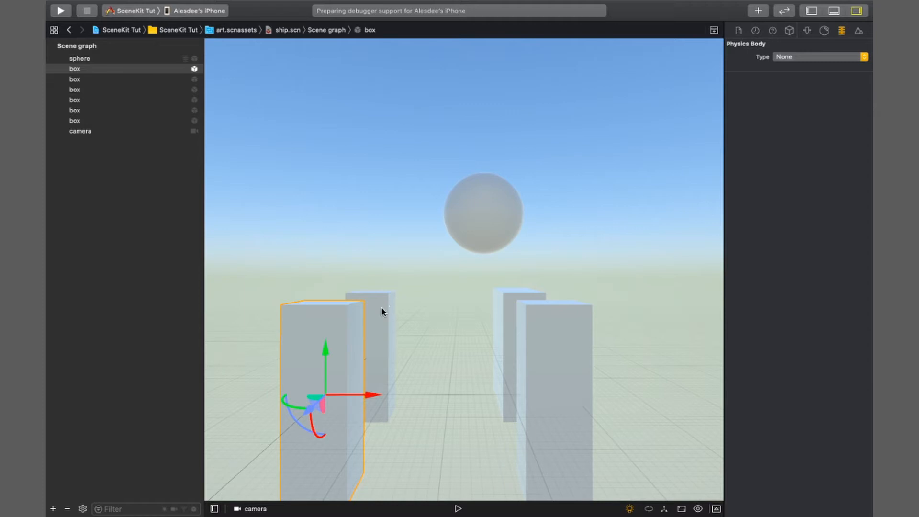
left_click(388, 335, "shift")
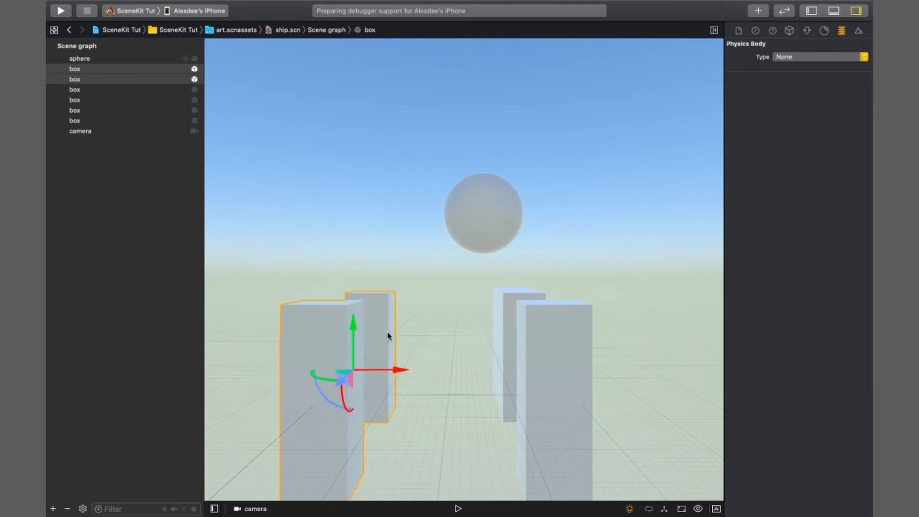
left_click(506, 319, "shift")
left_click(552, 384, "shift")
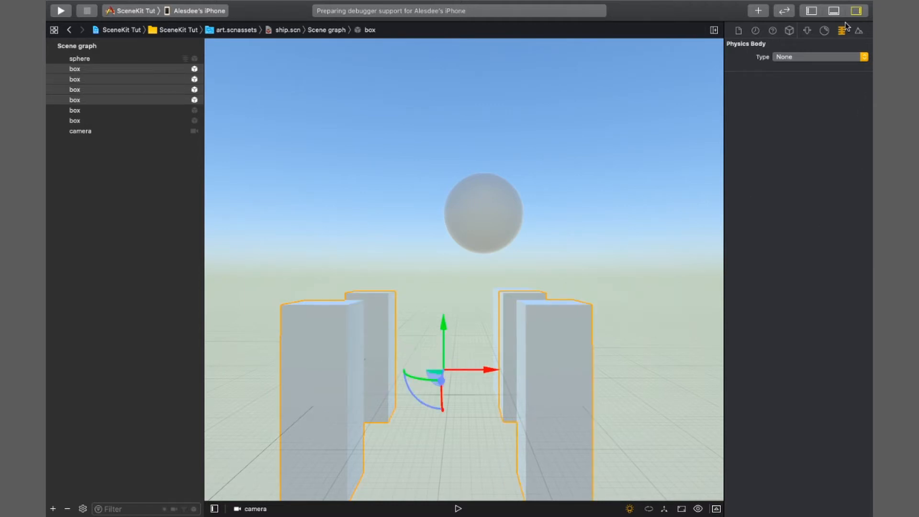
left_click(862, 57)
key("Return")
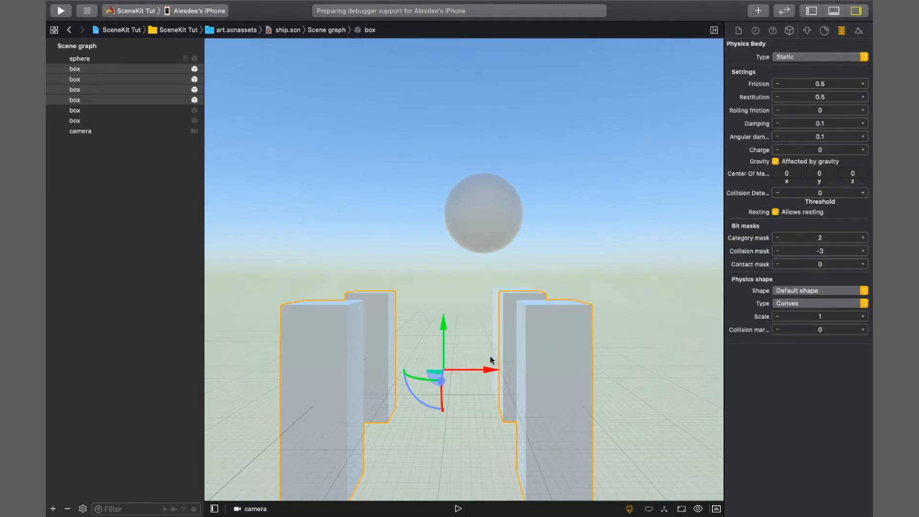
- Play the scene simulation, stop it and play it again to check the sphere's fall between the static boxes
left_click(459, 509)
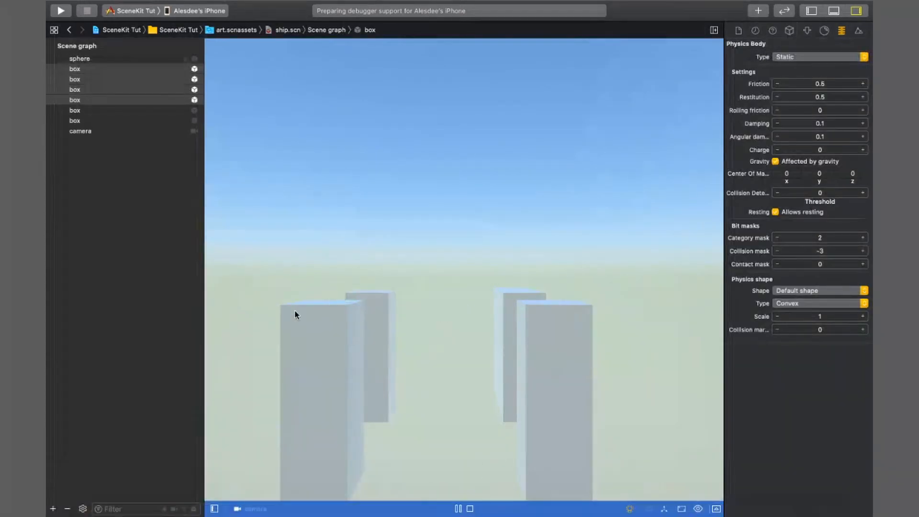
left_click(470, 509)
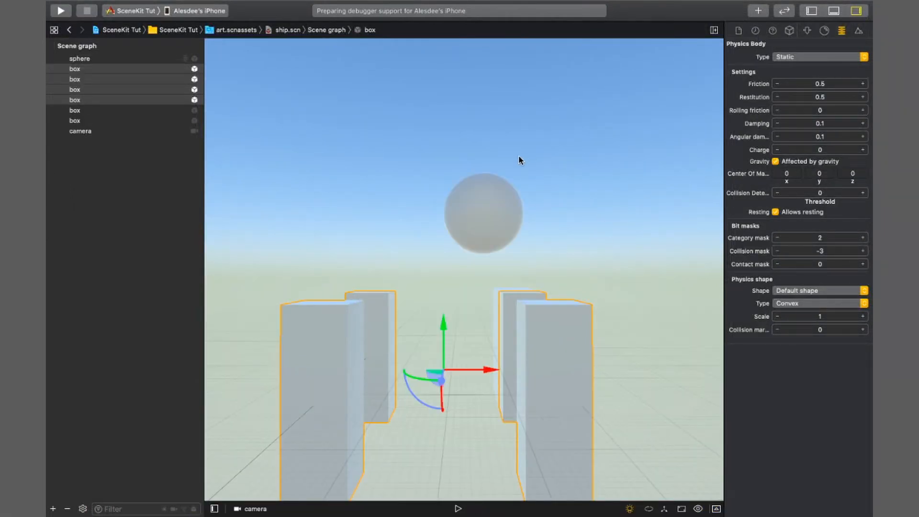
left_click(458, 510)
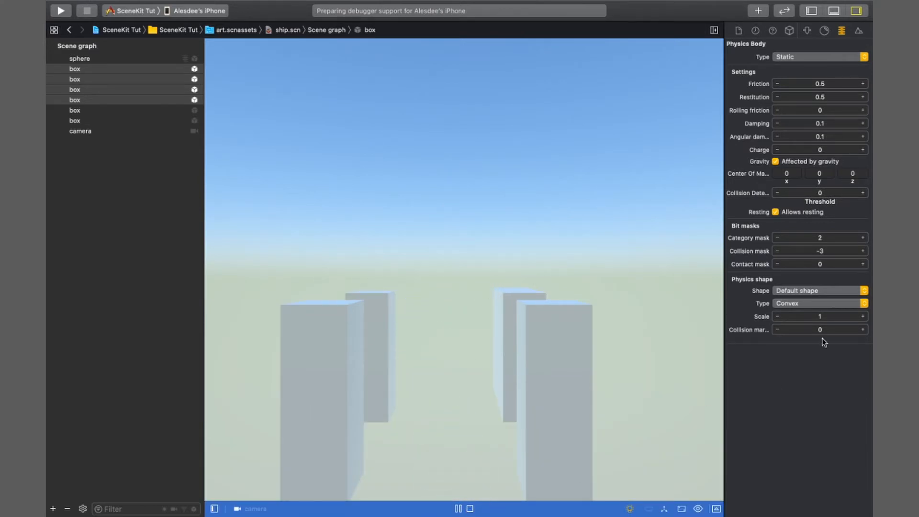
- Stop the scene simulation and clear the selection of the four static boxes
left_click(470, 509)
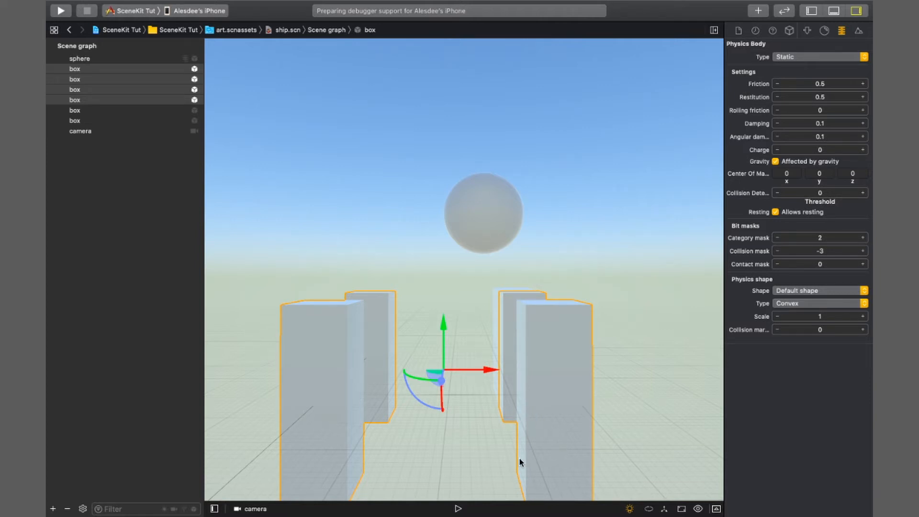
left_click_drag(328, 382, 390, 410)
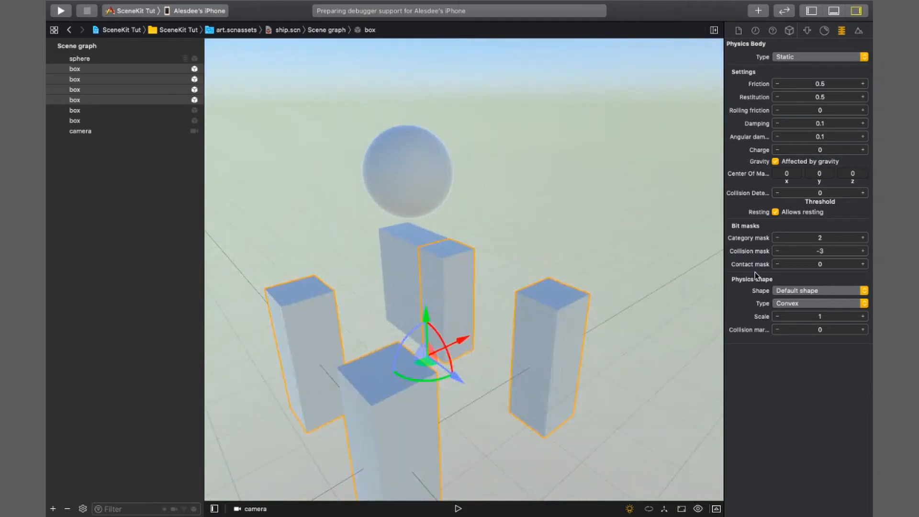
scroll(478, 255, "down", 2)
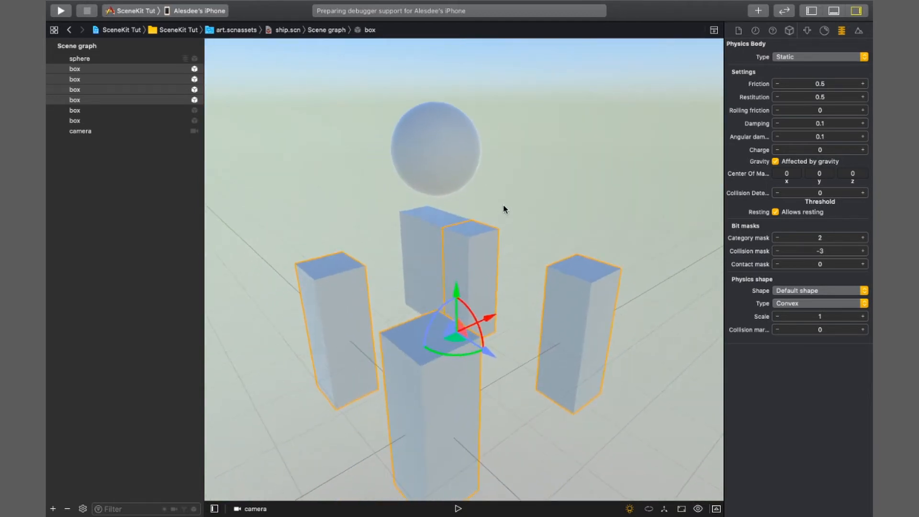
left_click(648, 162)
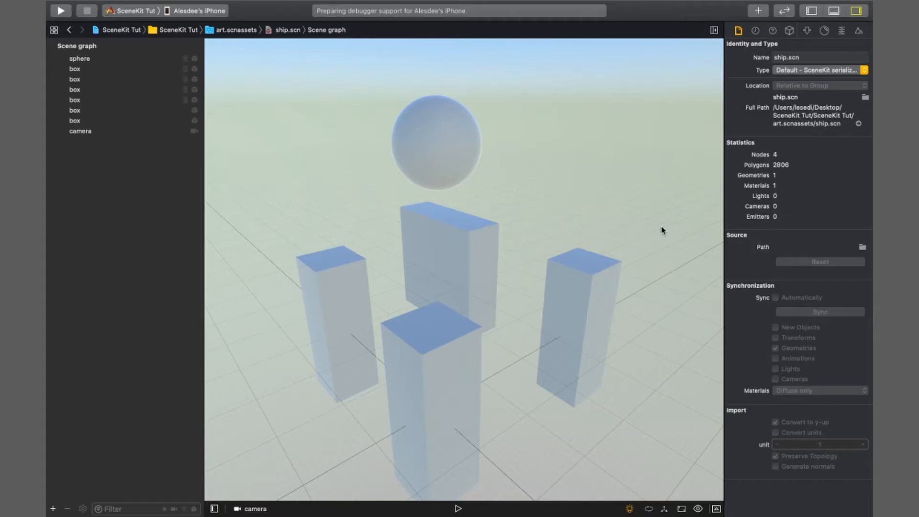
- Examine the statistics of ship.scn, especially its polygon count, and view the sphere and boxes from several angles
left_click_drag(594, 304, 543, 284)
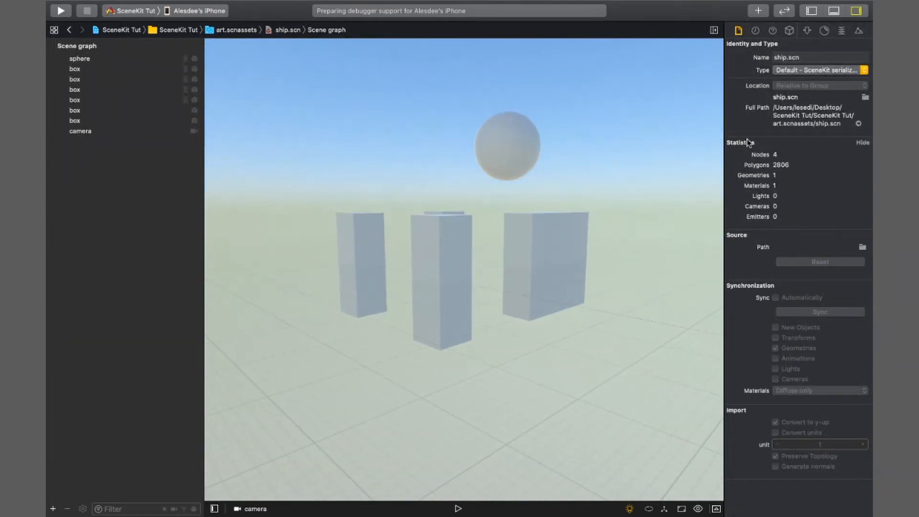
mouse_move(494, 268)
left_mouse_down()
mouse_move(499, 279)
mouse_move(456, 252)
mouse_move(517, 267)
mouse_move(506, 267)
left_mouse_up()
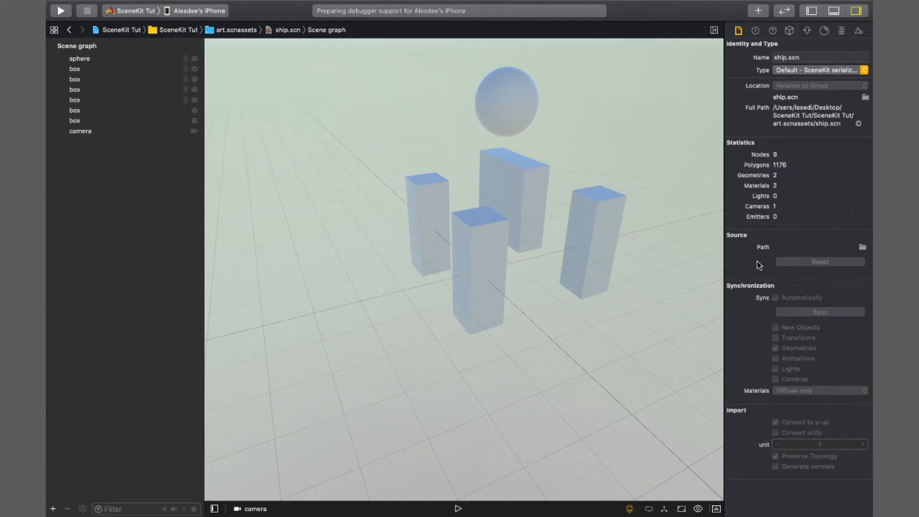
left_click_drag(530, 235, 659, 335)
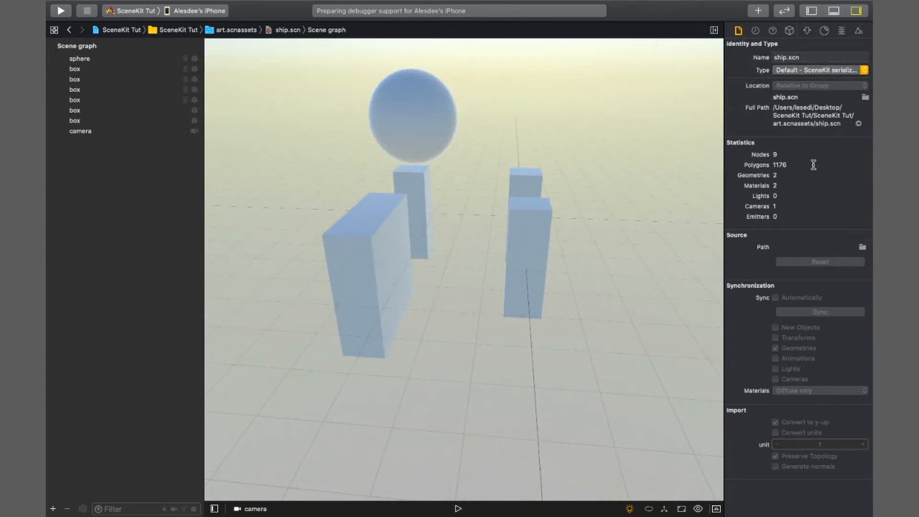
left_click_drag(796, 164, 748, 163)
left_click_drag(577, 207, 454, 199)
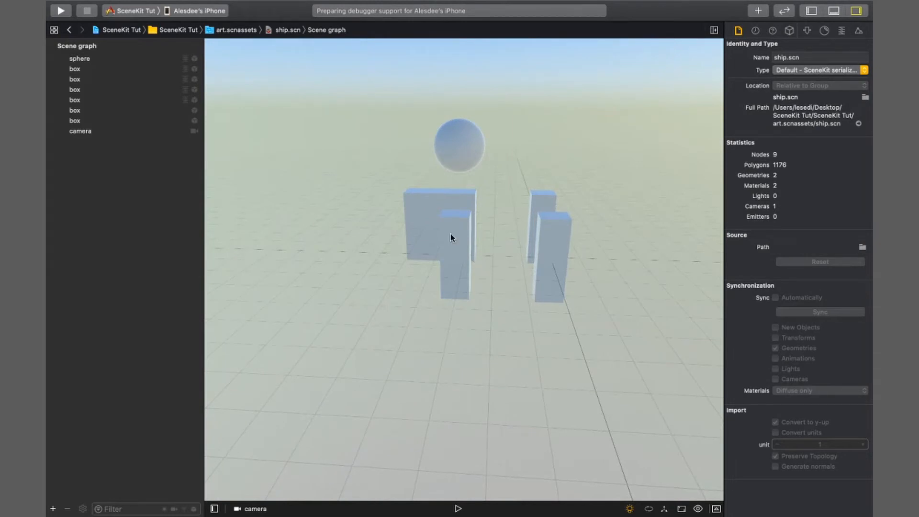
left_click_drag(451, 236, 476, 340)
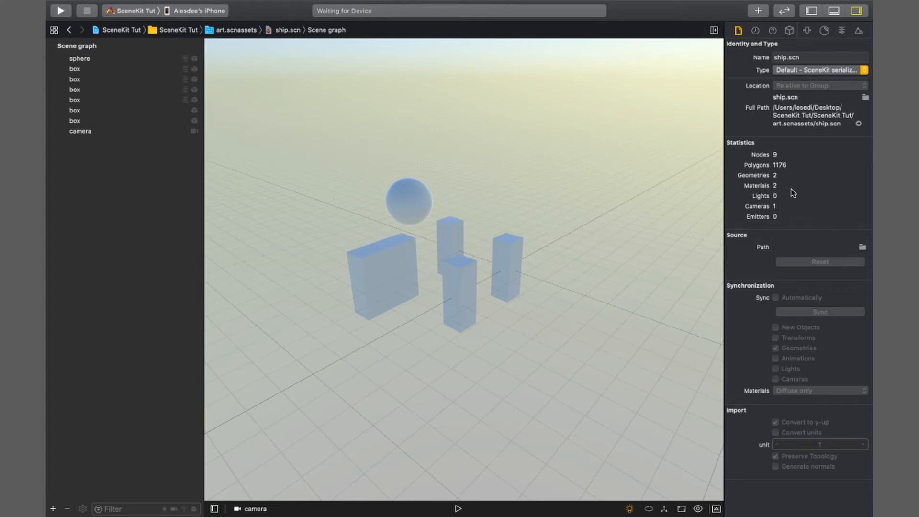
double_click(780, 164)
left_click_drag(462, 205, 645, 247)
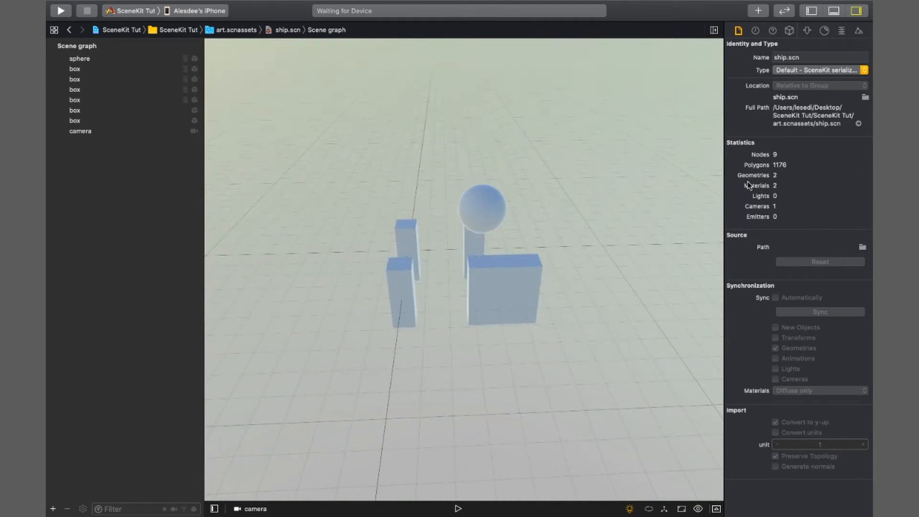
left_click_drag(554, 254, 592, 159)
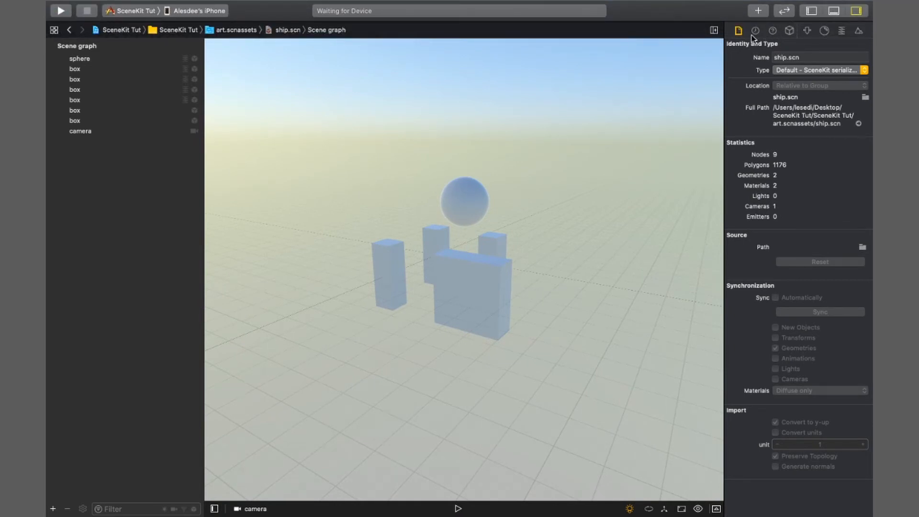
- Select the sphere and review its node identity, transforms and attributes, viewing it from different sides
left_click(790, 32)
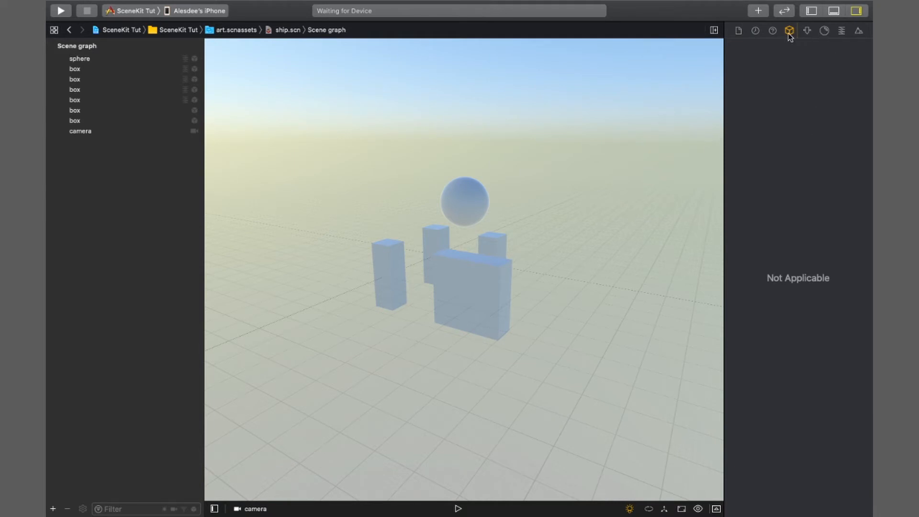
left_click(457, 261)
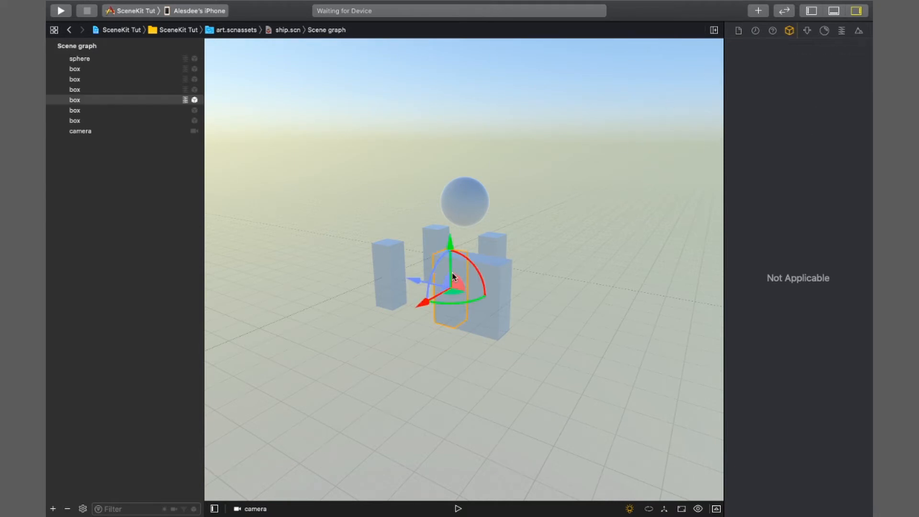
left_click(497, 310)
left_click(465, 196)
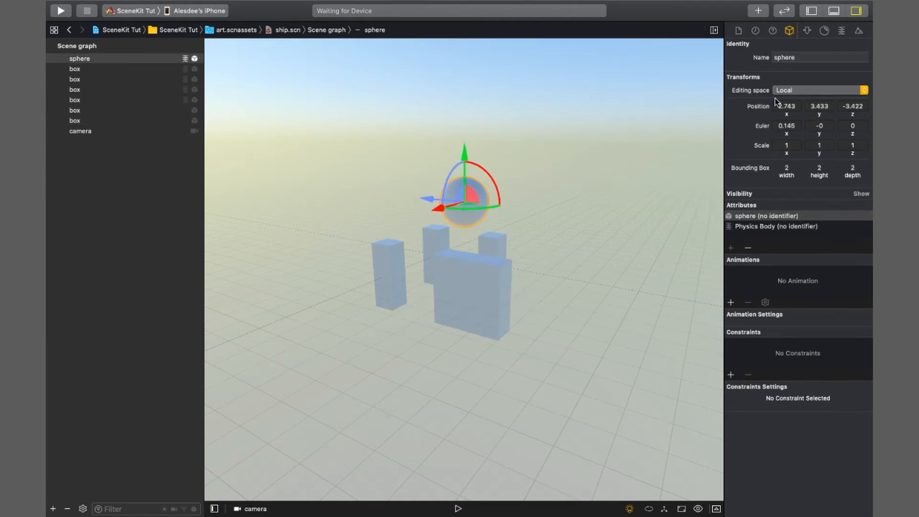
left_click_drag(331, 257, 564, 297)
left_click_drag(563, 364, 544, 382)
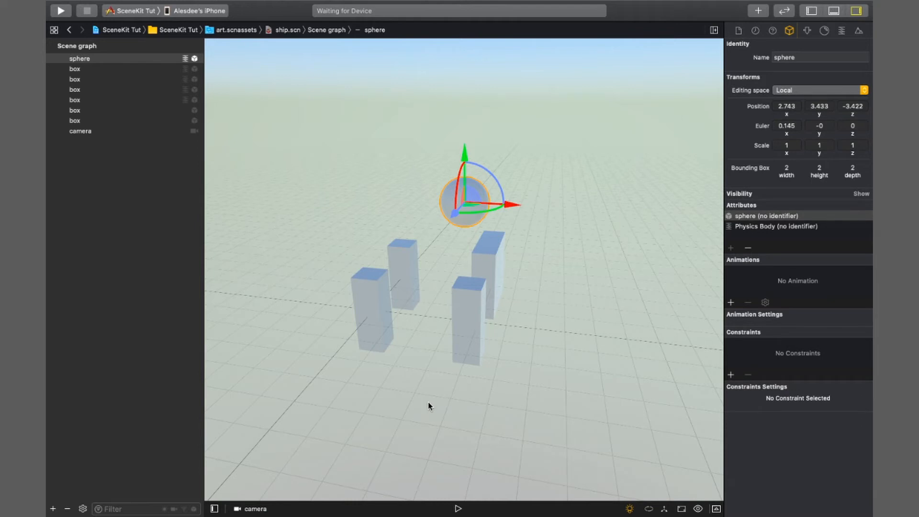
- Set the sphere geometry's segment count to 50 and inspect its outline up close
left_click(807, 31)
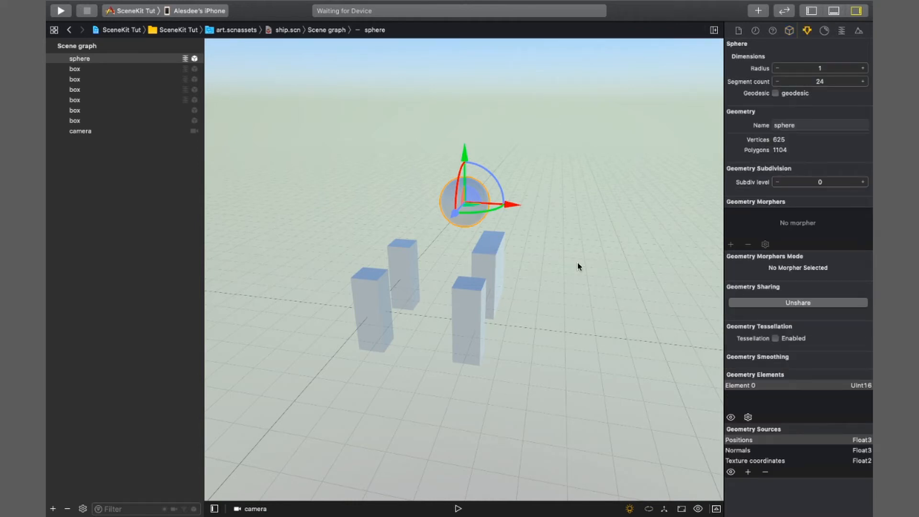
left_click_drag(579, 263, 599, 292)
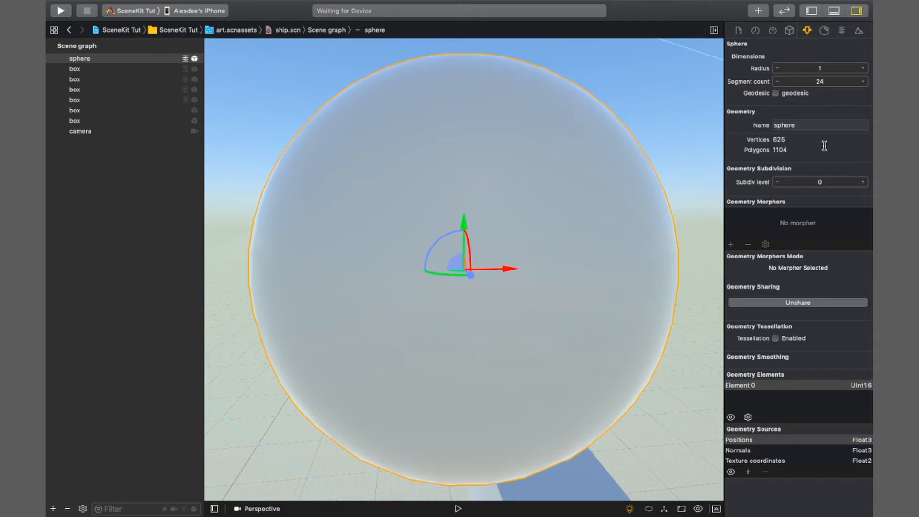
left_click(853, 84)
type("50")
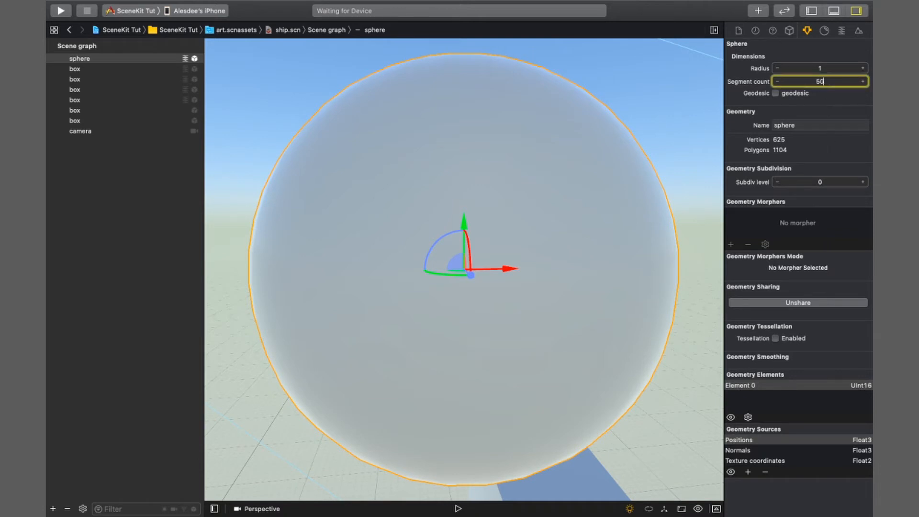
key("Return")
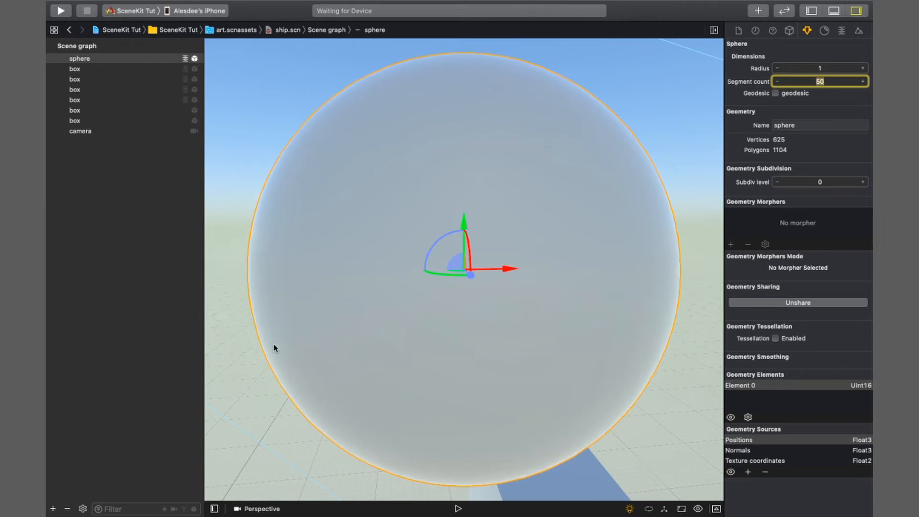
left_click_drag(521, 217, 414, 284)
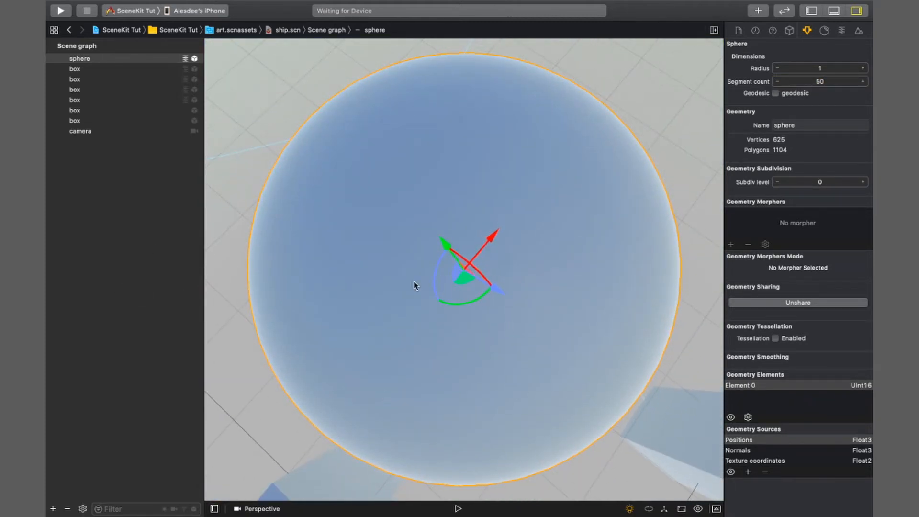
- Compare the polygon count in the scene file's statistics with the vertex and polygon counts of the sphere's geometry
left_click(739, 30)
left_click_drag(788, 165, 763, 161)
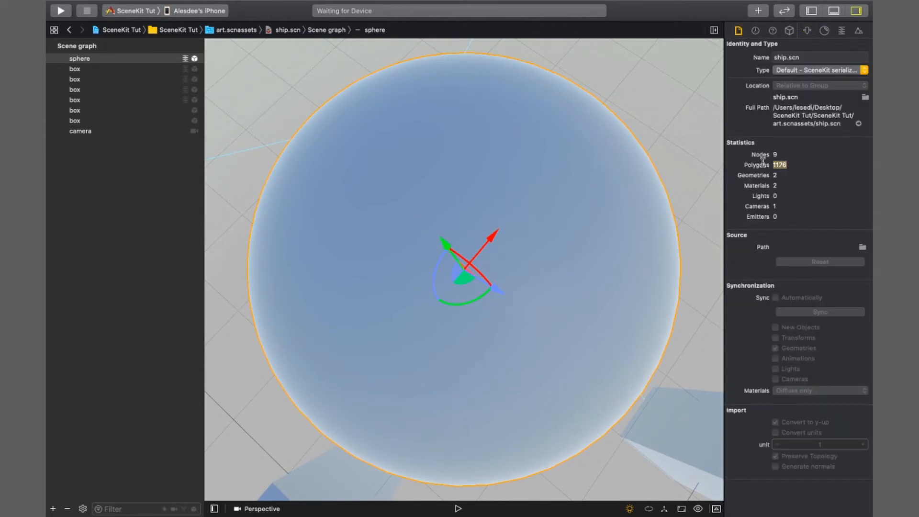
left_click(811, 205)
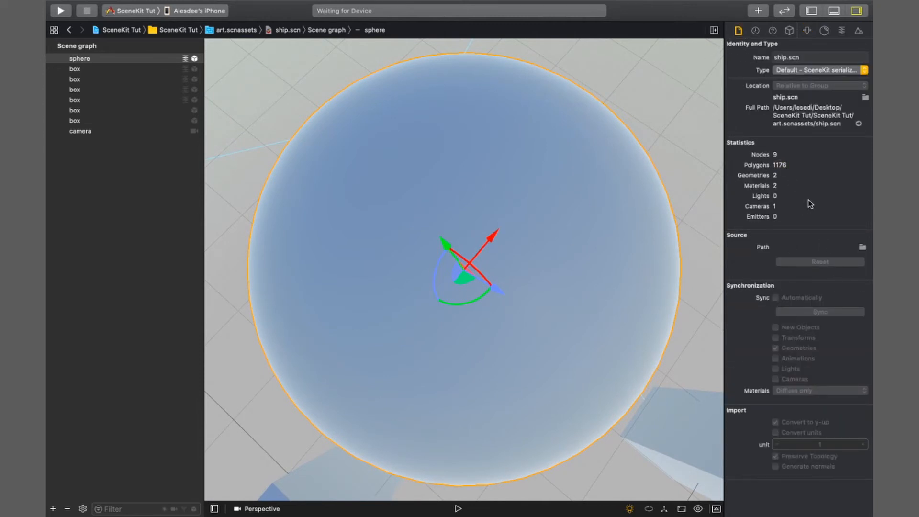
left_click(808, 31)
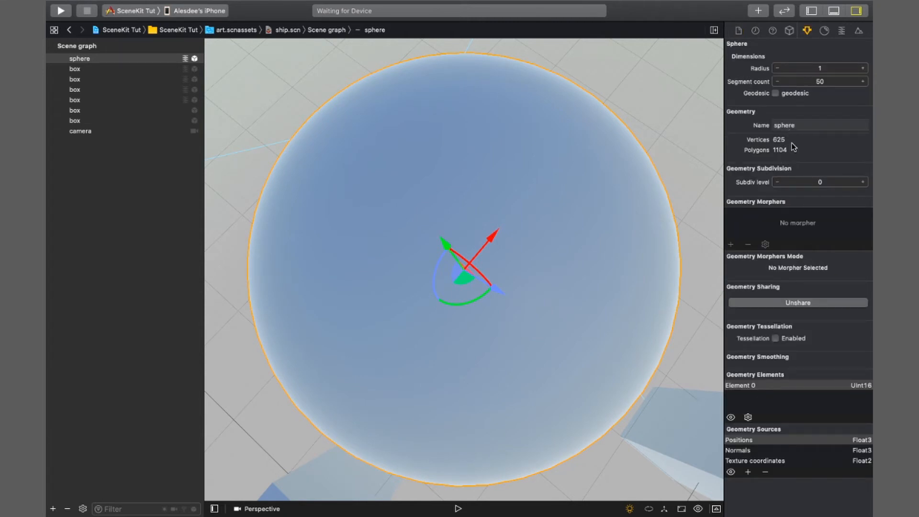
left_click(826, 82)
left_click_drag(658, 269, 660, 269)
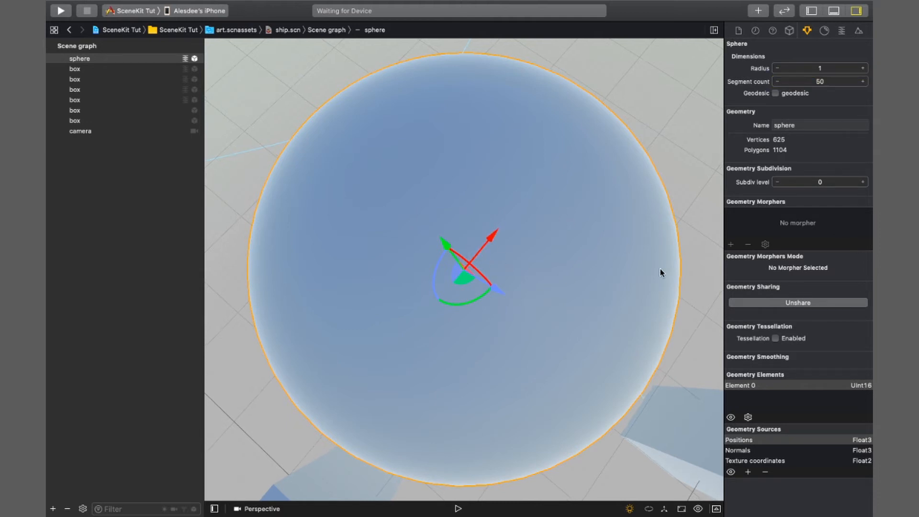
scroll(567, 203, "down", 10)
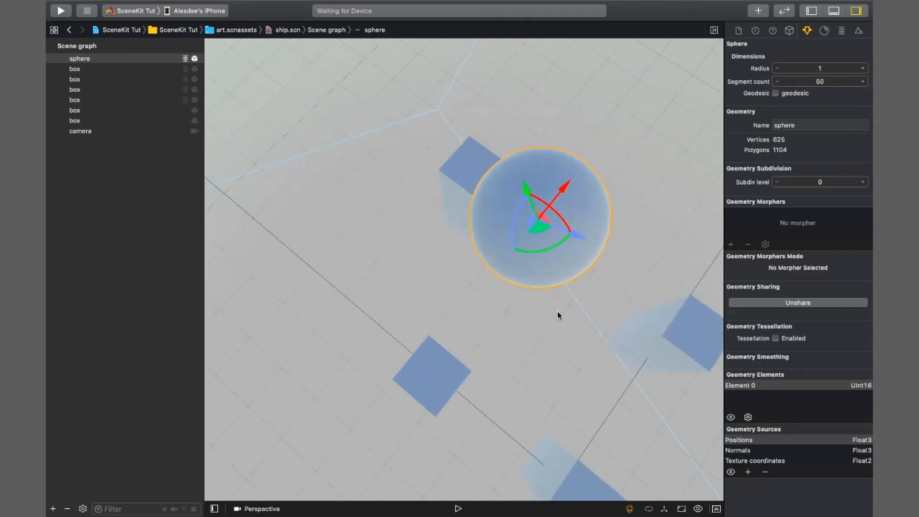
left_click_drag(557, 311, 652, 365)
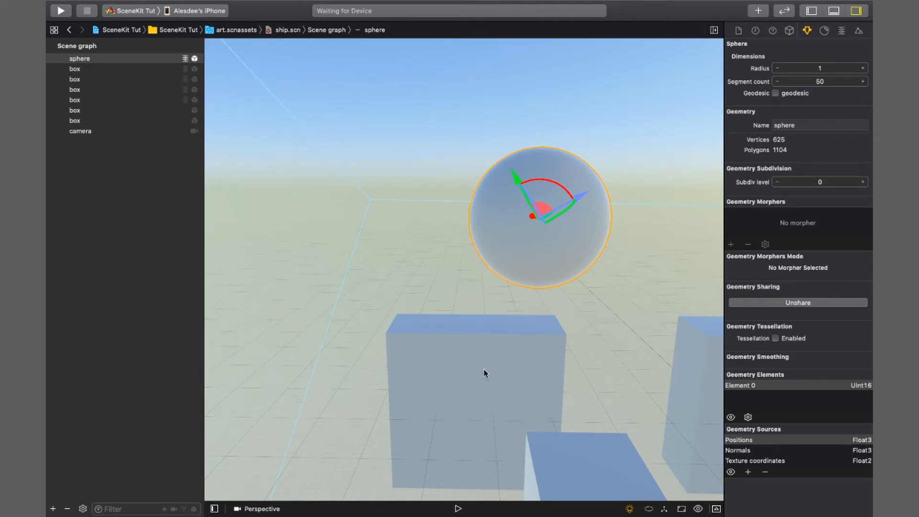
left_click_drag(485, 373, 622, 360)
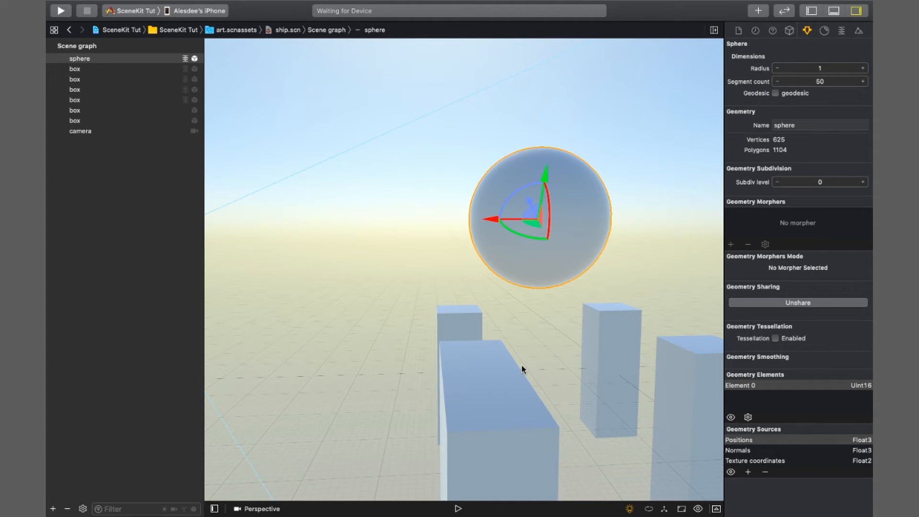
left_click_drag(522, 369, 464, 357)
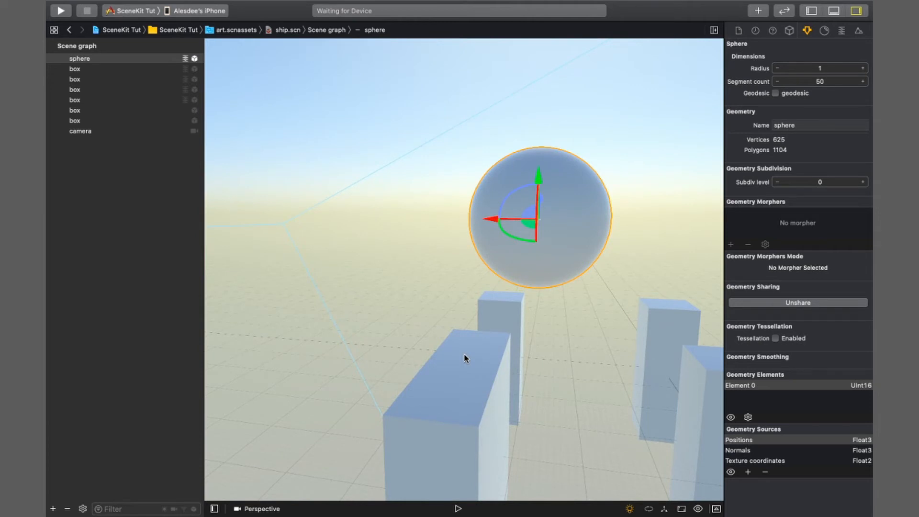
left_click_drag(550, 340, 631, 378)
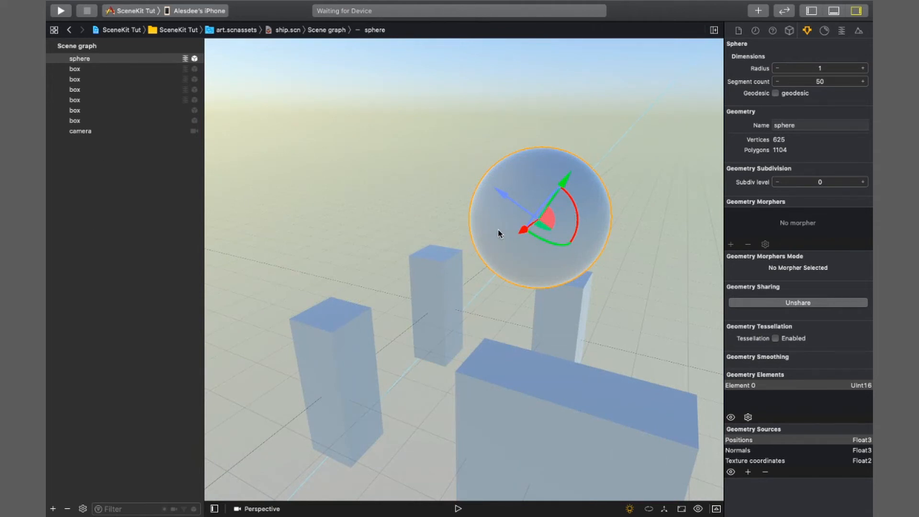
left_click(743, 407)
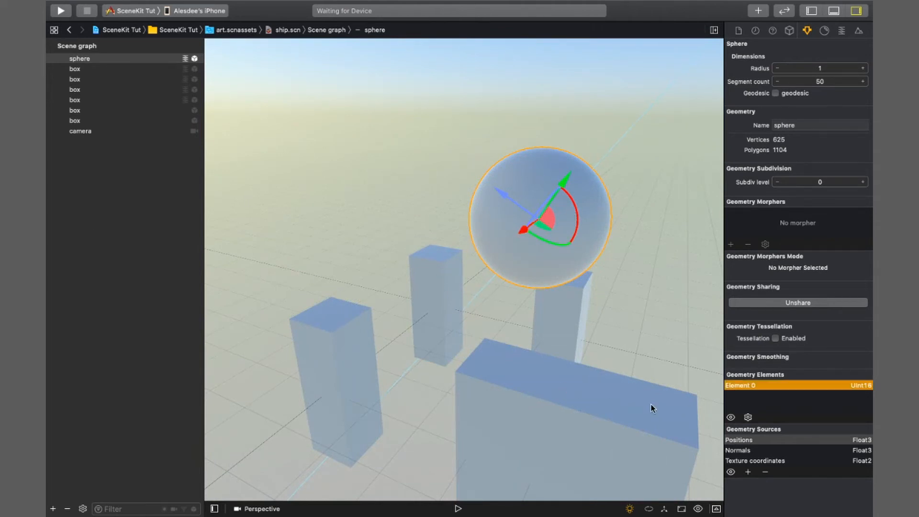
left_click_drag(544, 385, 520, 382)
left_click_drag(435, 418, 527, 376)
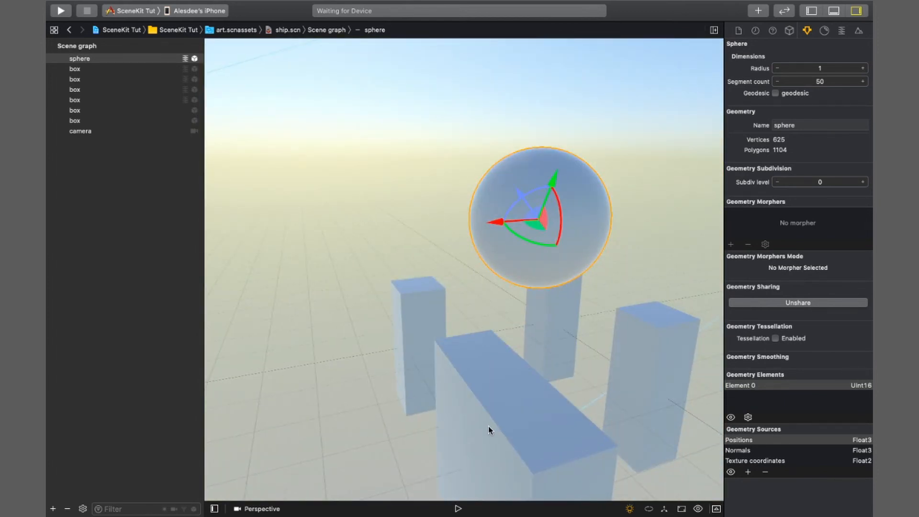
- Set the diffuse colour of the sphere's material to the blue-violet recently used colour
left_click(824, 30)
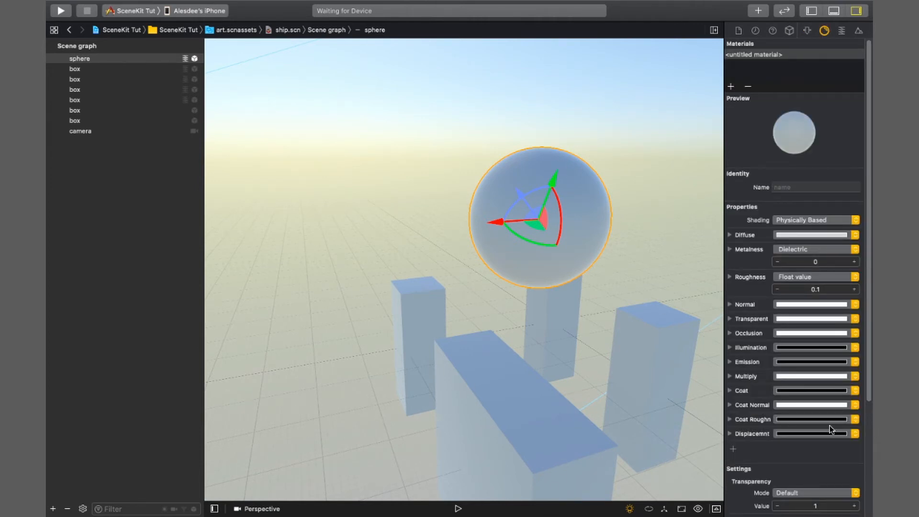
left_click(855, 235)
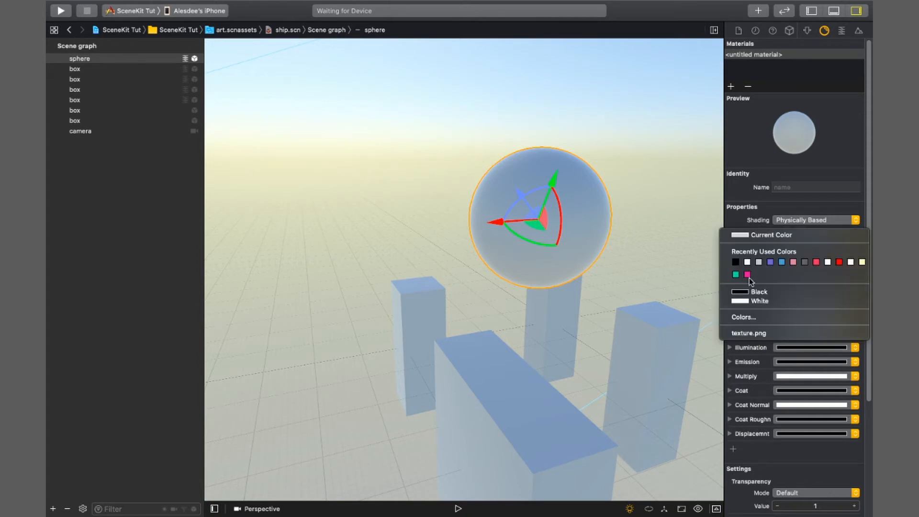
left_click(771, 262)
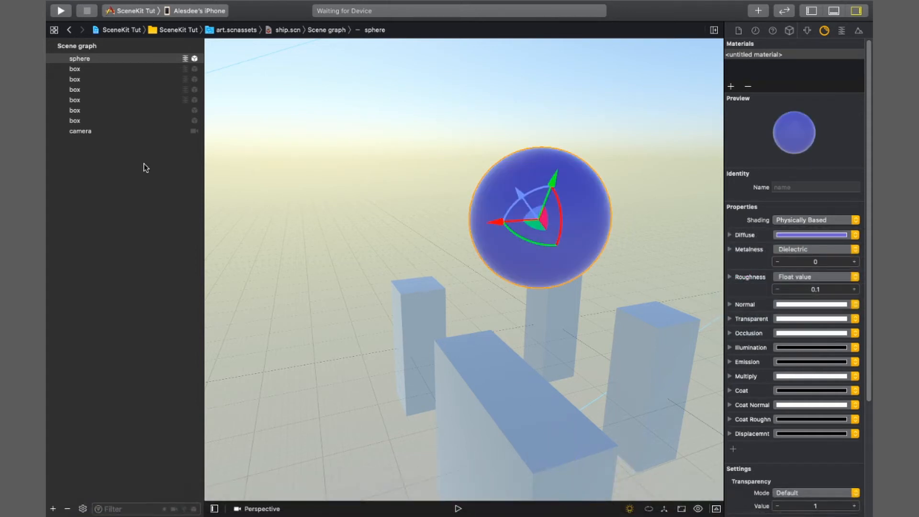
- Set the diffuse colour of the boxes' shared material to pinkish red, starting from the first box in the scene graph
left_click(84, 70)
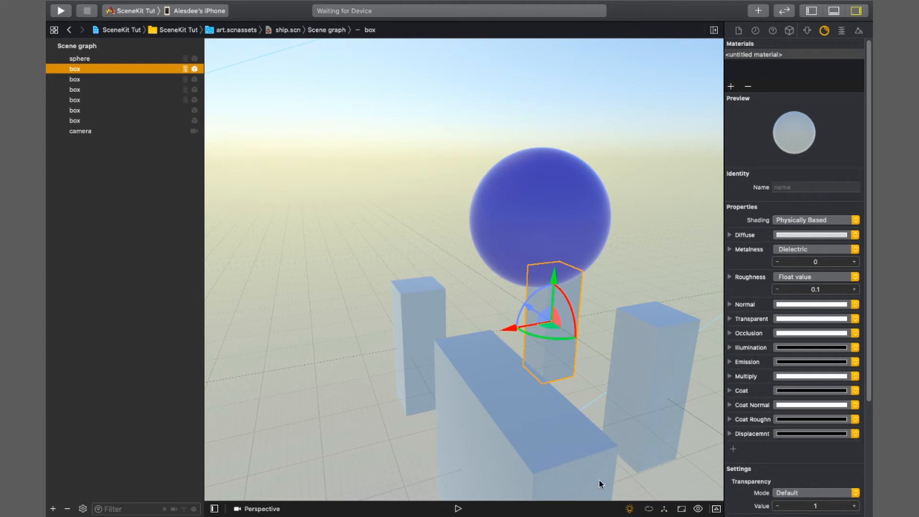
left_click(856, 235)
left_click(816, 262)
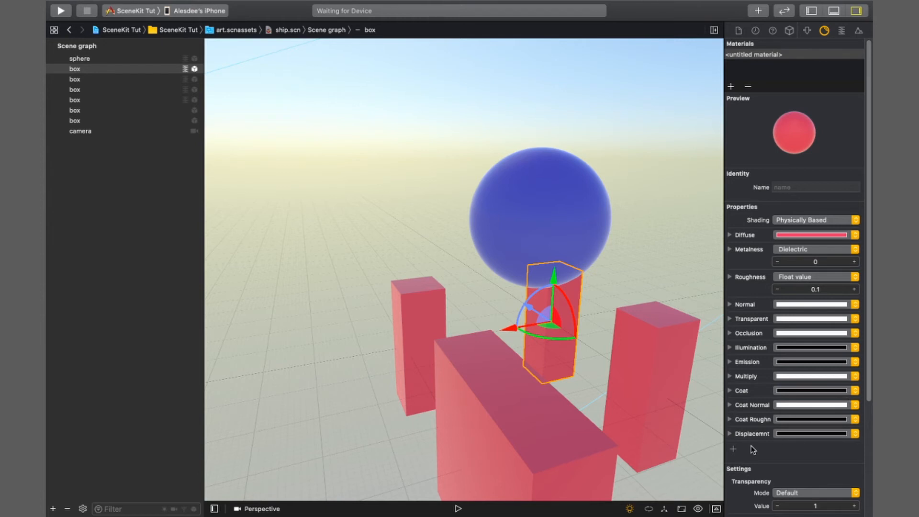
- Check the material on different boxes from several sides, and briefly play and stop the scene simulation
left_click_drag(597, 412, 383, 280)
left_click(455, 278)
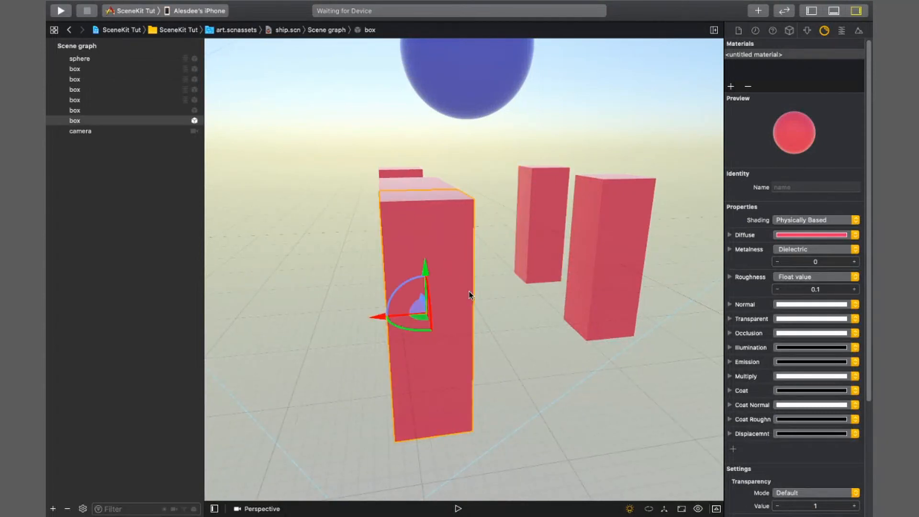
left_click(547, 212)
left_click_drag(427, 335, 409, 345)
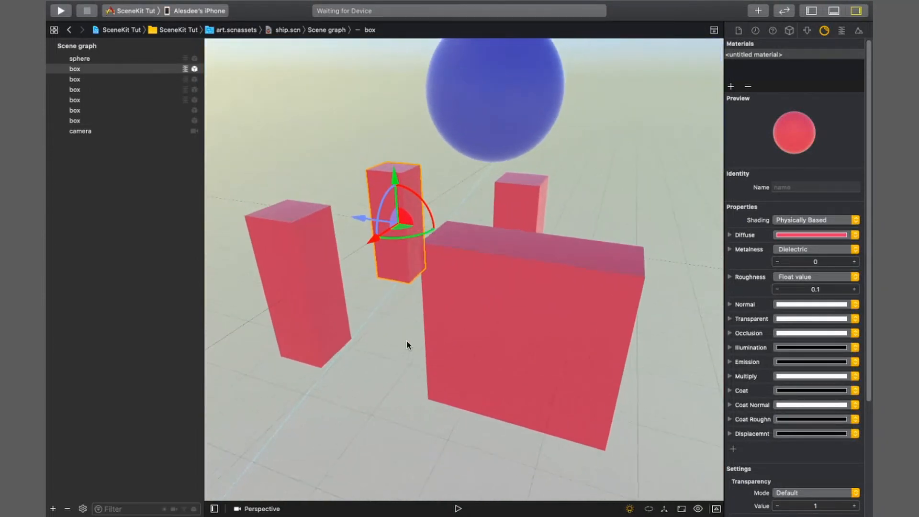
left_click(457, 509)
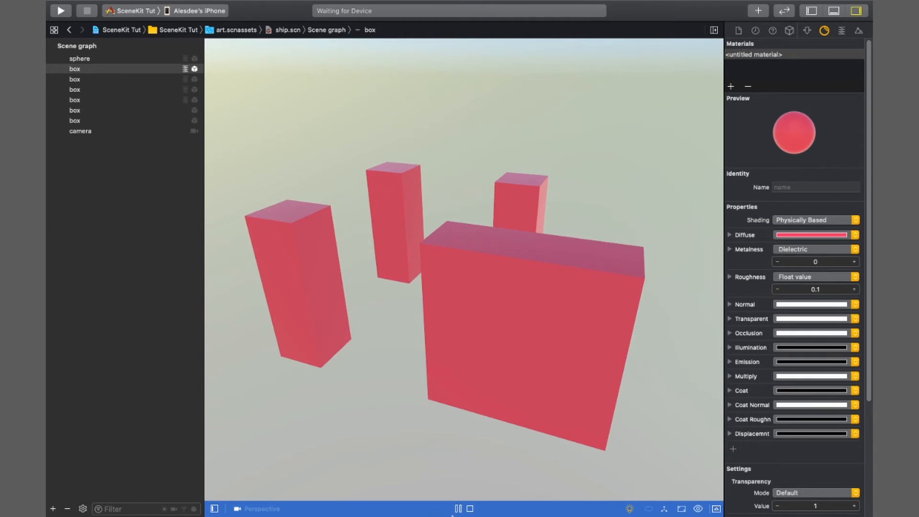
left_click(469, 508)
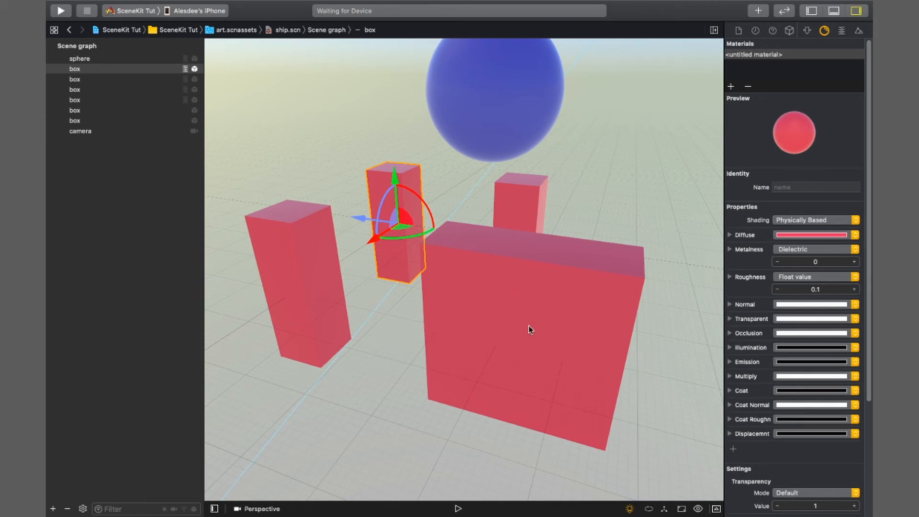
- Examine the physics body settings of different boxes, viewing the arrangement from several sides
left_click(842, 30)
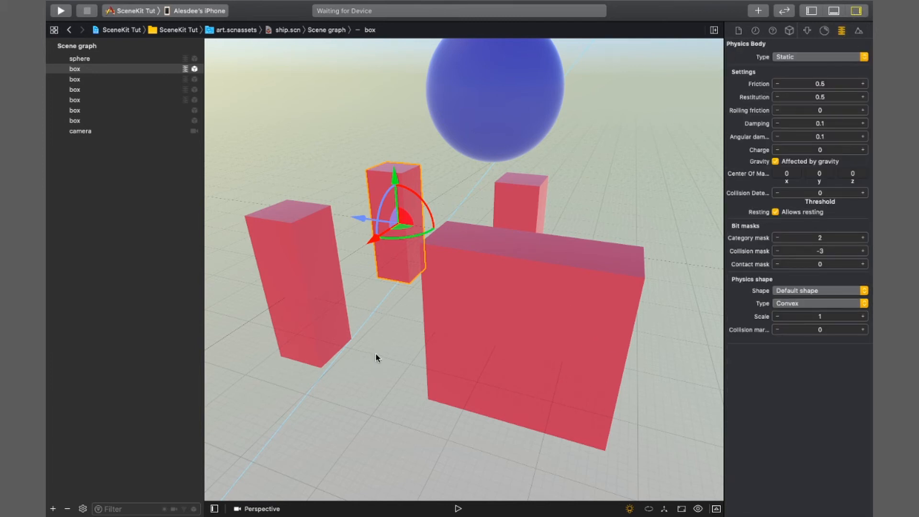
mouse_move(524, 309)
left_mouse_down()
mouse_move(626, 295)
mouse_move(594, 318)
mouse_move(518, 300)
left_mouse_up()
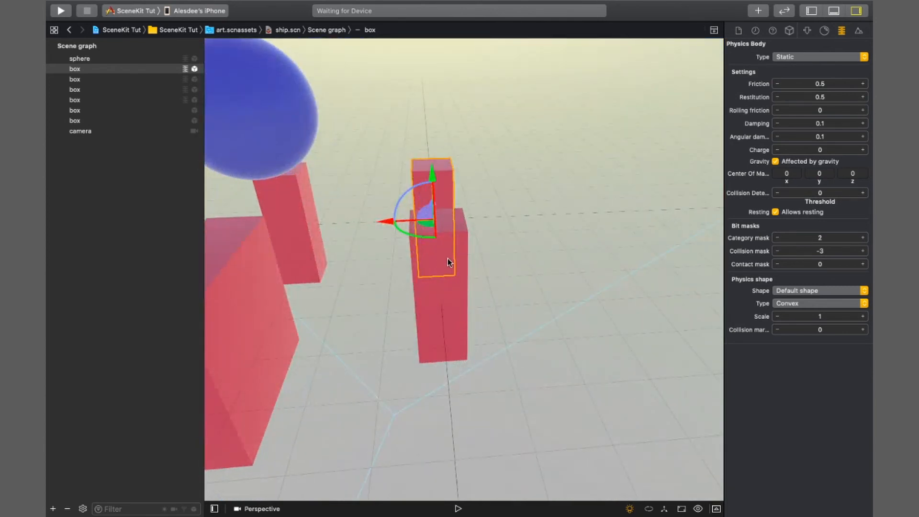
left_click_drag(448, 262, 590, 302)
left_click(513, 243)
left_click(344, 230)
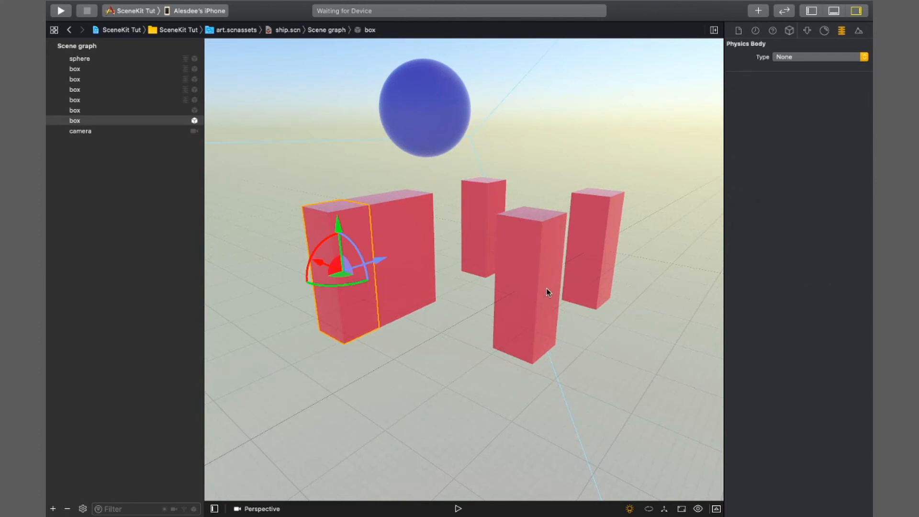
- Try the Dynamic physics body type on the static box in the joined wall, and set its type to Kinematic
left_click(415, 244)
mouse_move(550, 345)
left_mouse_down()
mouse_move(490, 341)
mouse_move(525, 366)
mouse_move(522, 359)
mouse_move(560, 357)
left_mouse_up()
left_click(866, 56)
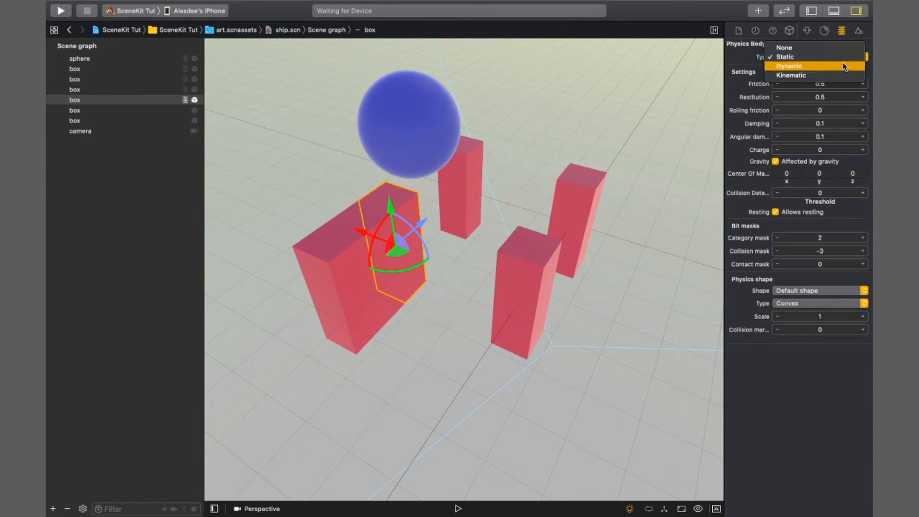
left_click(844, 428)
left_click(866, 57)
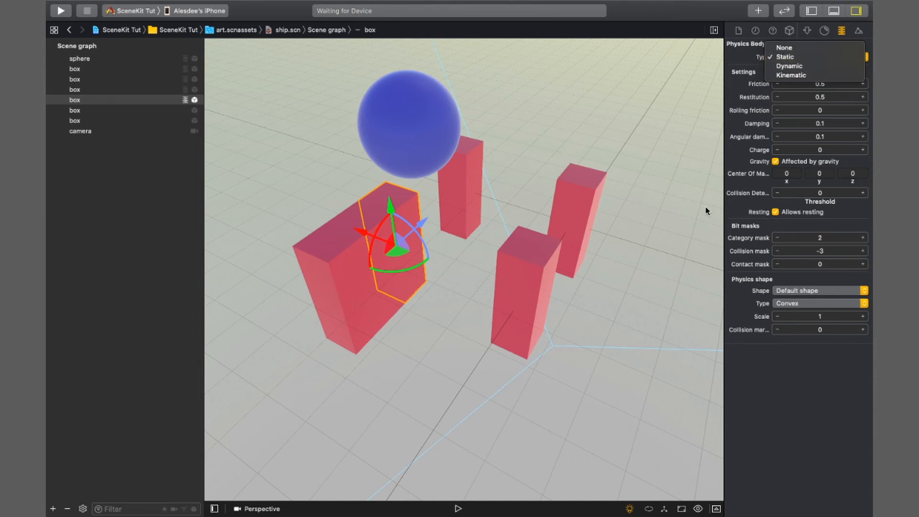
left_click(857, 66)
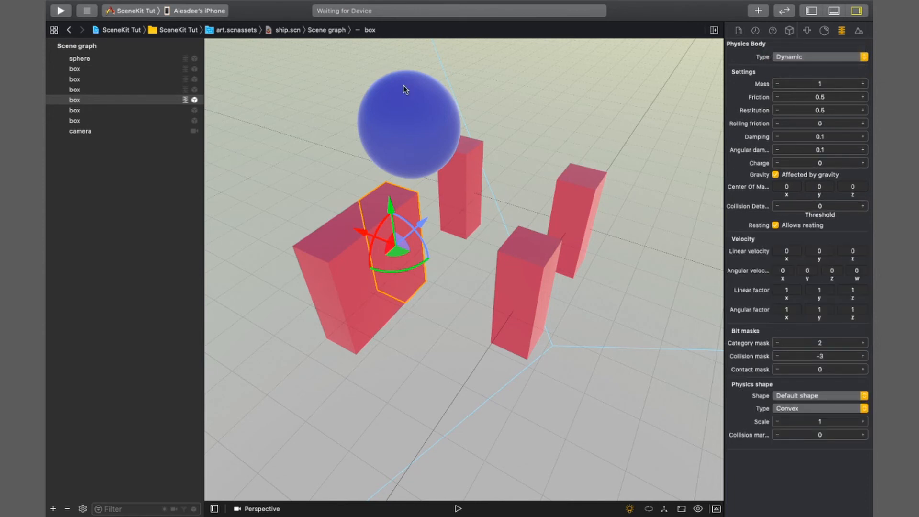
left_click(862, 56)
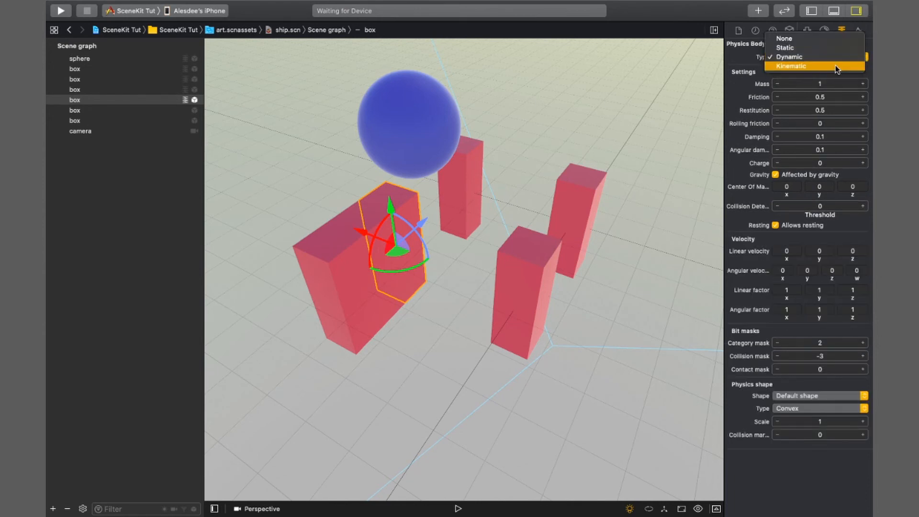
left_click(835, 65)
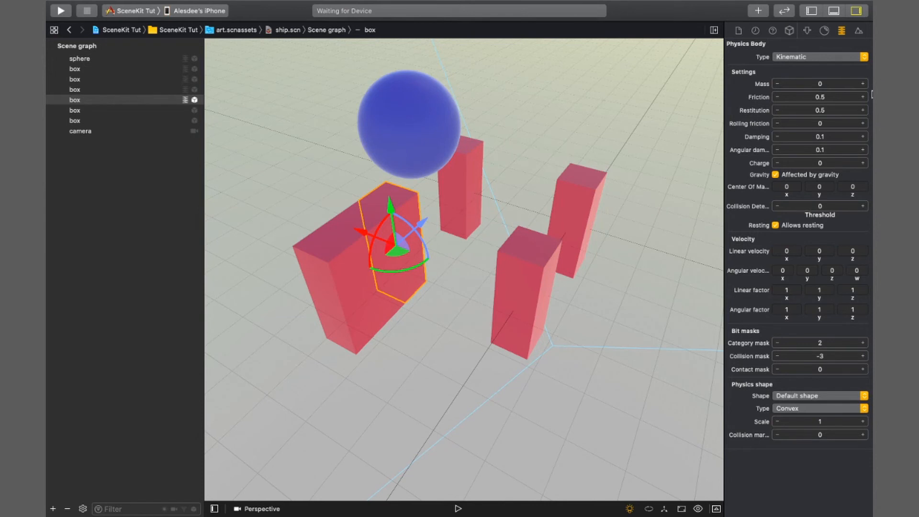
- Review the scene's background, environment lighting, fog, reflections, physics and metrics settings while viewing the sky from different angles
left_click(859, 31)
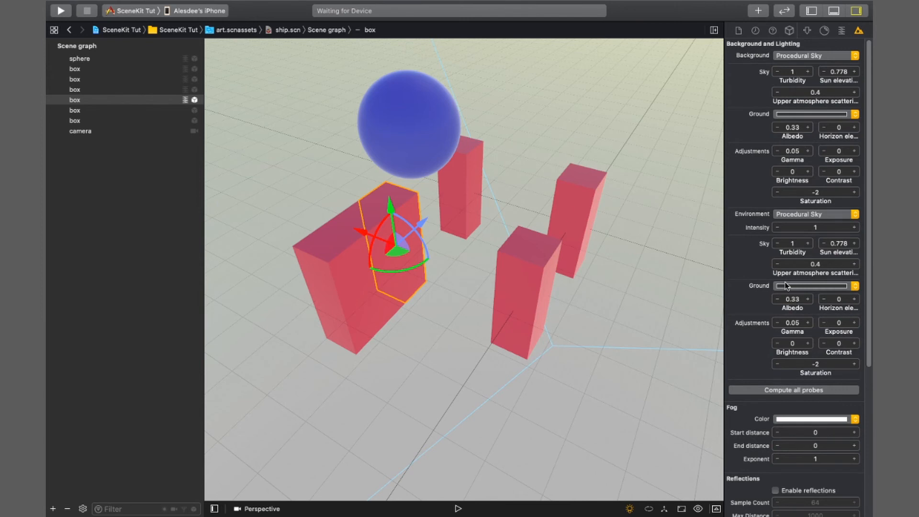
left_click_drag(526, 284, 706, 180)
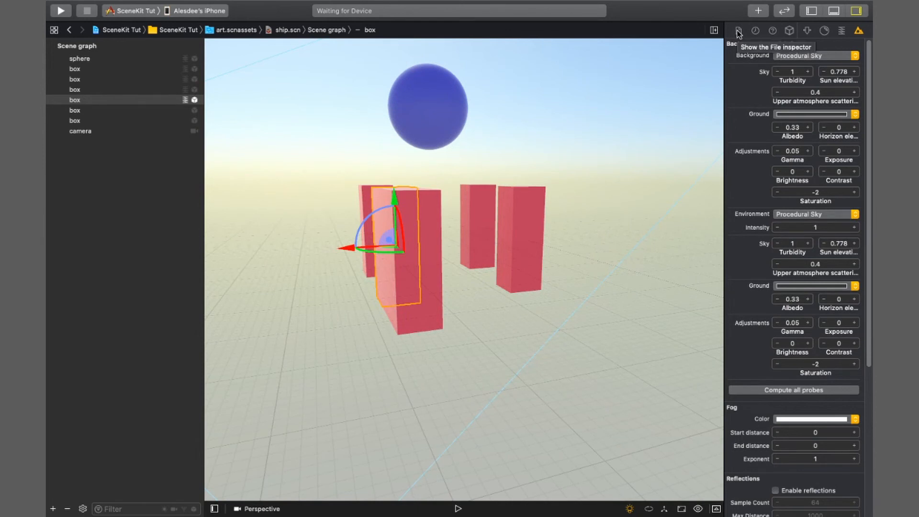
mouse_move(530, 107)
left_mouse_down()
mouse_move(437, 127)
mouse_move(389, 118)
mouse_move(541, 111)
left_mouse_up()
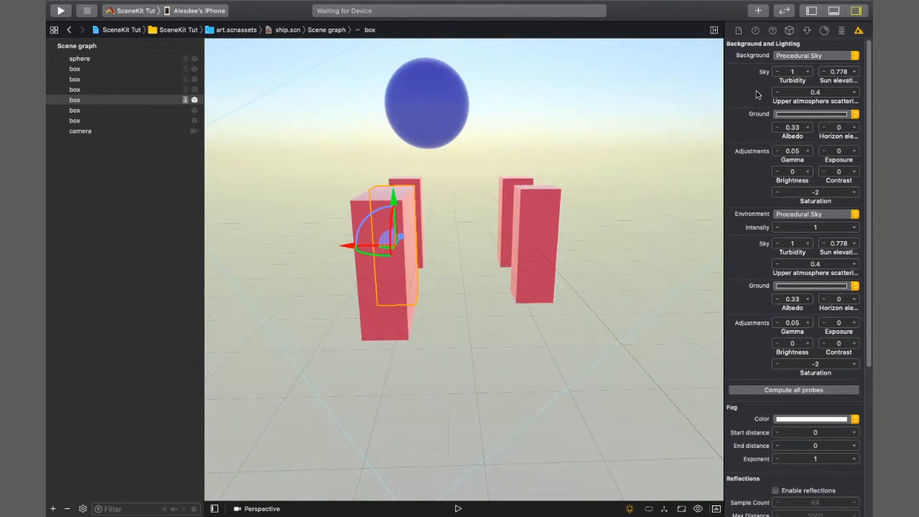
left_click_drag(517, 202, 501, 236)
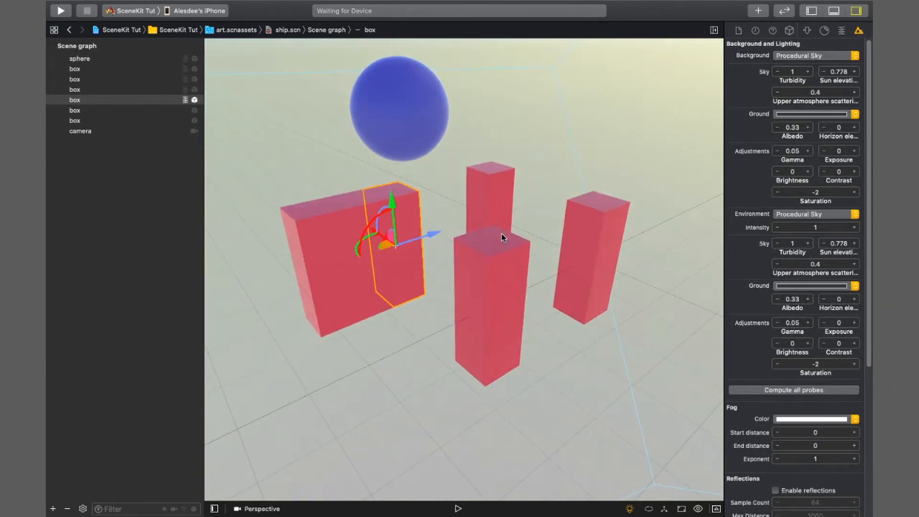
left_click(855, 55)
left_click_drag(484, 115, 565, 198)
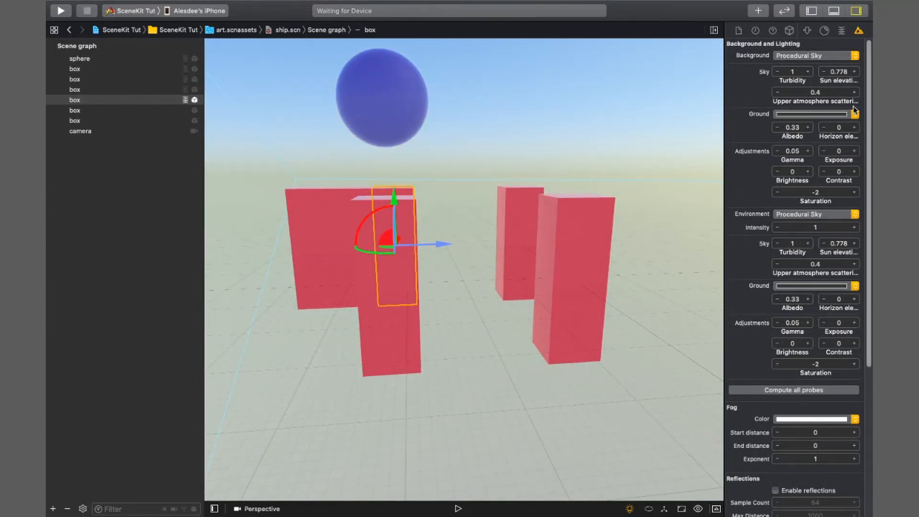
scroll(840, 239, "down", 5)
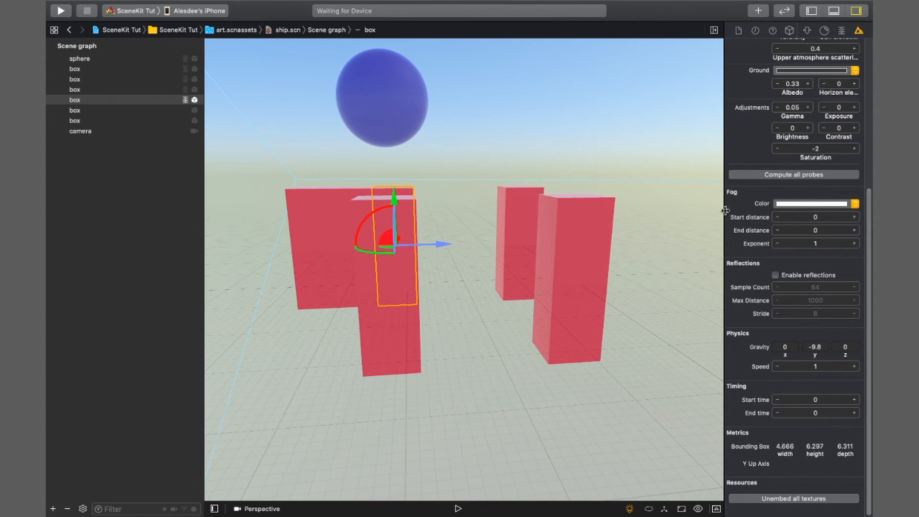
scroll(814, 326, "up", 5)
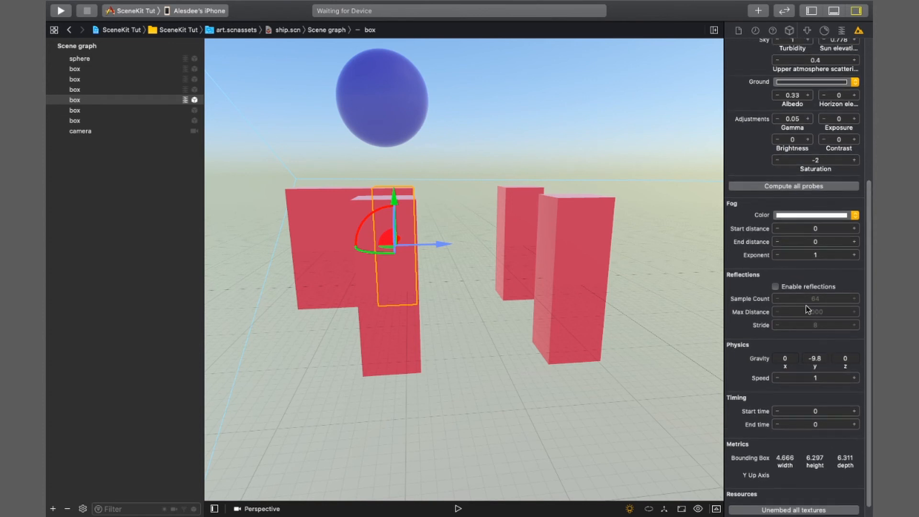
scroll(793, 325, "up", 1)
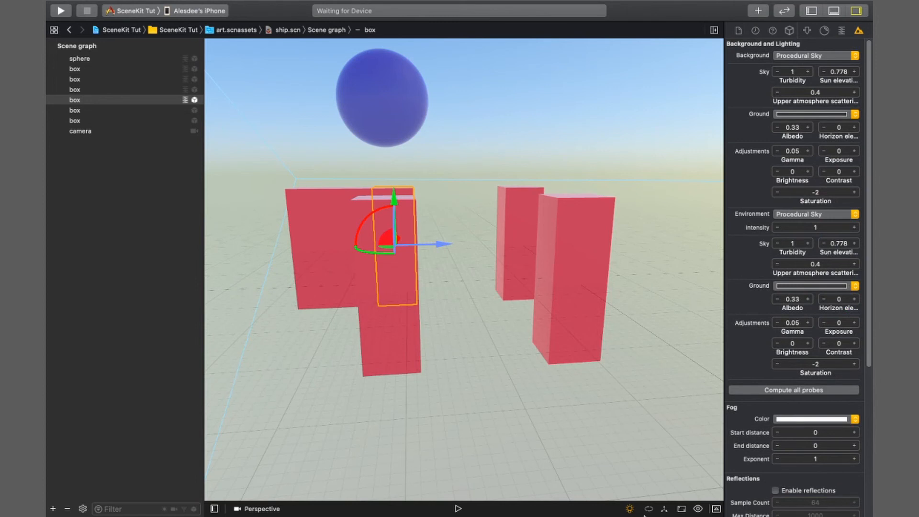
- Pull the selected box out of the wall along the blue Z axis and raise it along the green Y axis
left_click_drag(435, 347, 574, 320)
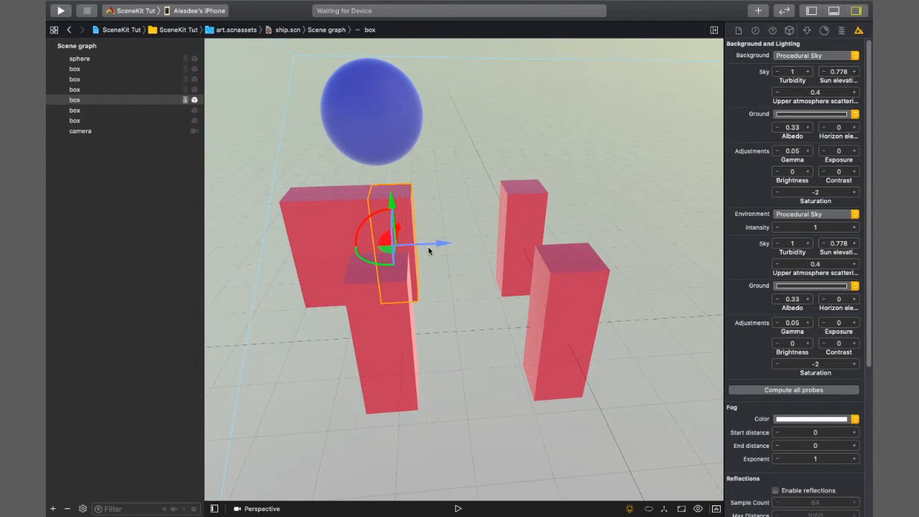
mouse_move(438, 244)
left_mouse_down()
mouse_move(469, 247)
mouse_move(454, 240)
left_mouse_up()
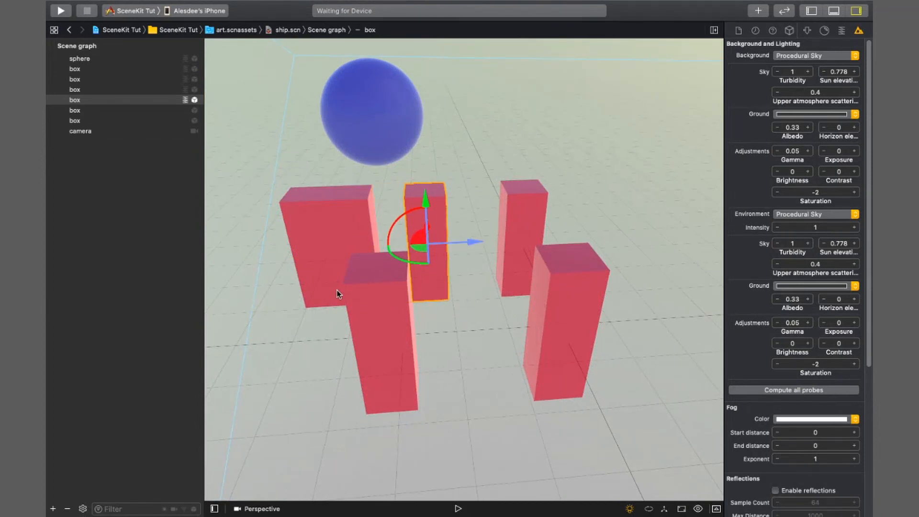
left_click_drag(339, 300, 528, 370)
left_click_drag(426, 198, 428, 161)
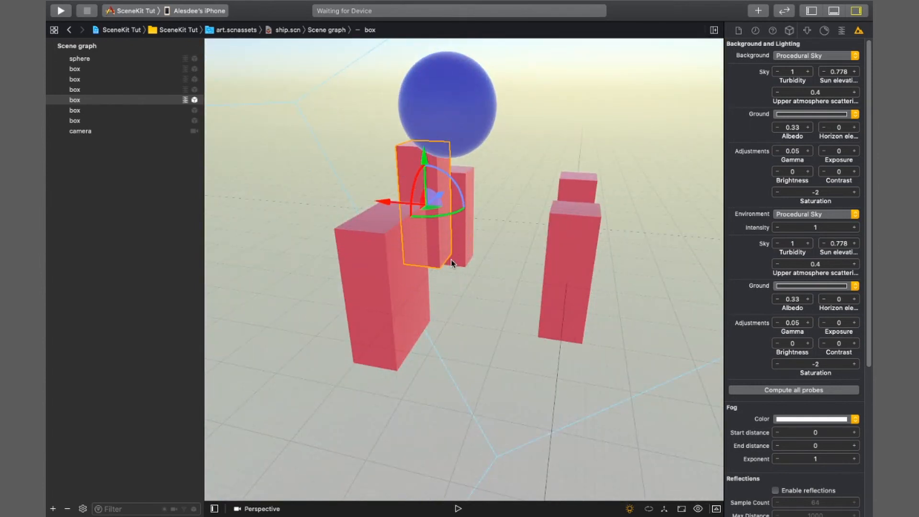
left_click_drag(659, 390, 616, 397)
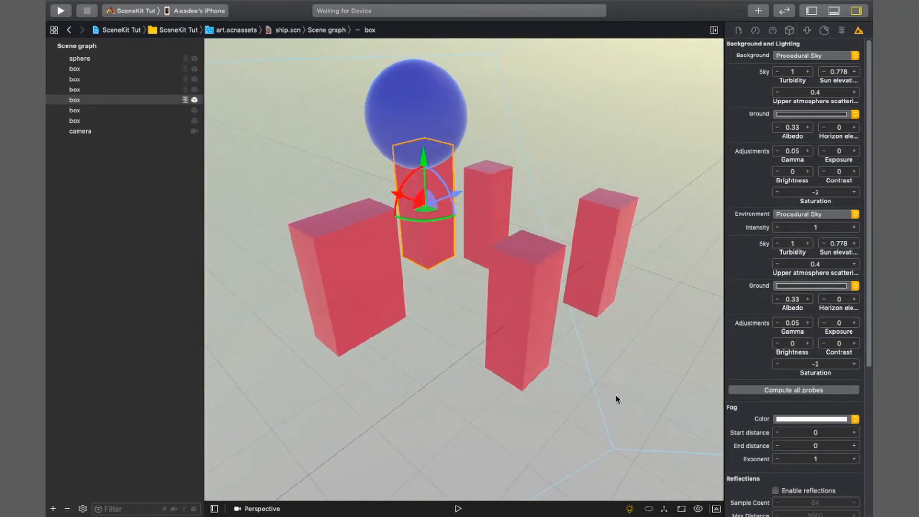
- Deselect the box and inspect the arrangement of boxes and sphere from several sides
left_click(574, 170)
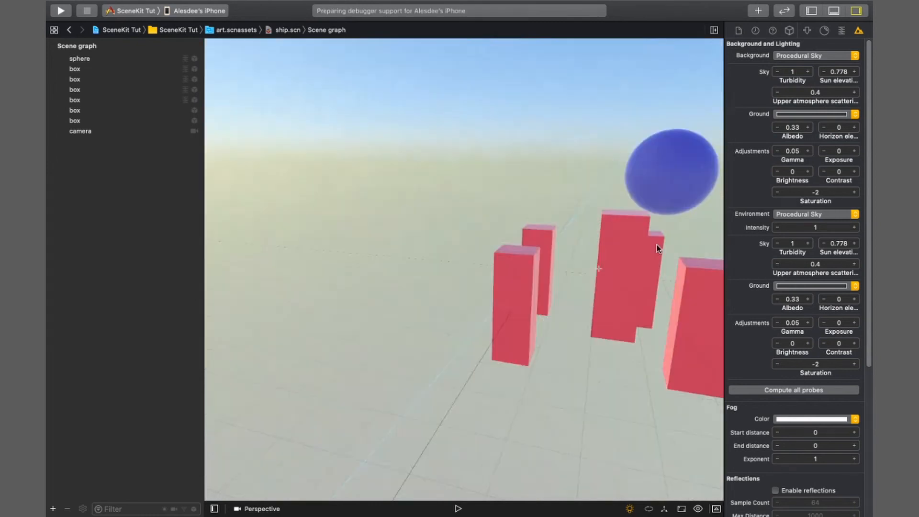
mouse_move(657, 247)
left_mouse_down()
mouse_move(572, 262)
mouse_move(454, 246)
left_mouse_up()
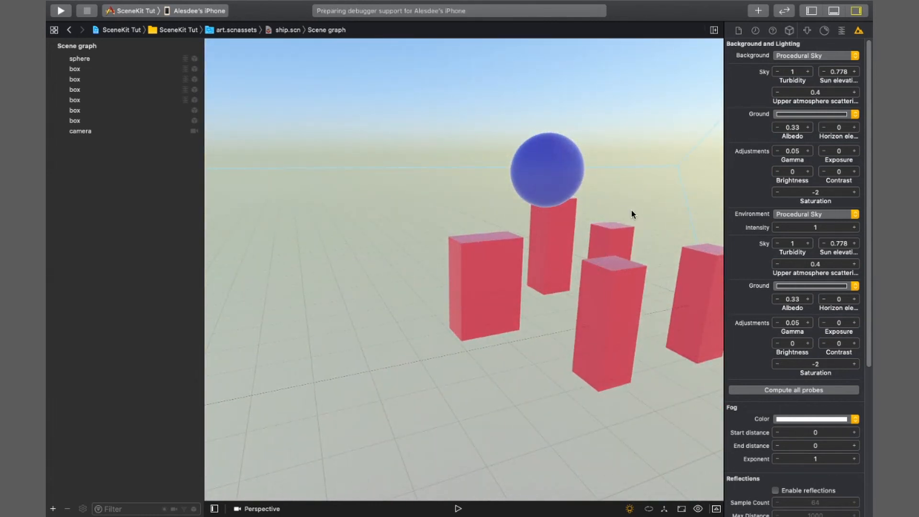
mouse_move(626, 201)
left_mouse_down()
mouse_move(513, 214)
mouse_move(524, 281)
mouse_move(526, 263)
mouse_move(479, 273)
left_mouse_up()
left_click_drag(558, 263, 622, 253)
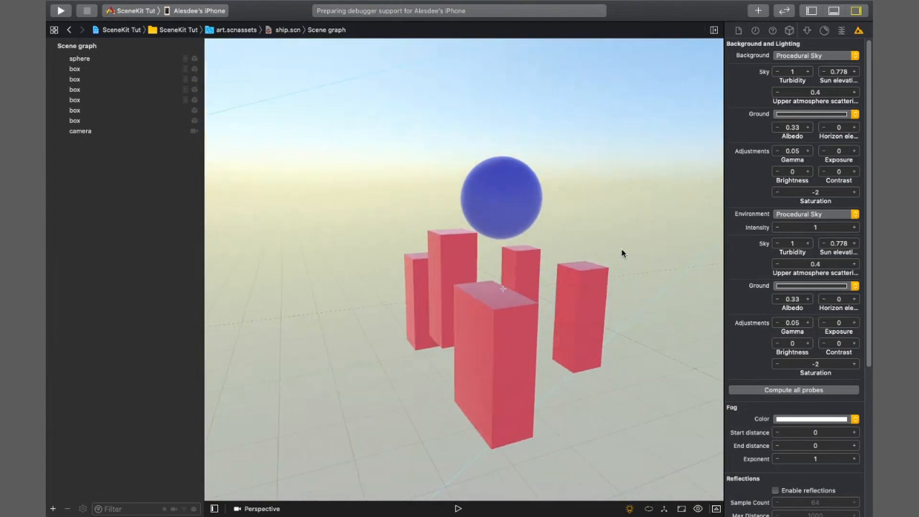
left_click_drag(576, 294, 497, 329)
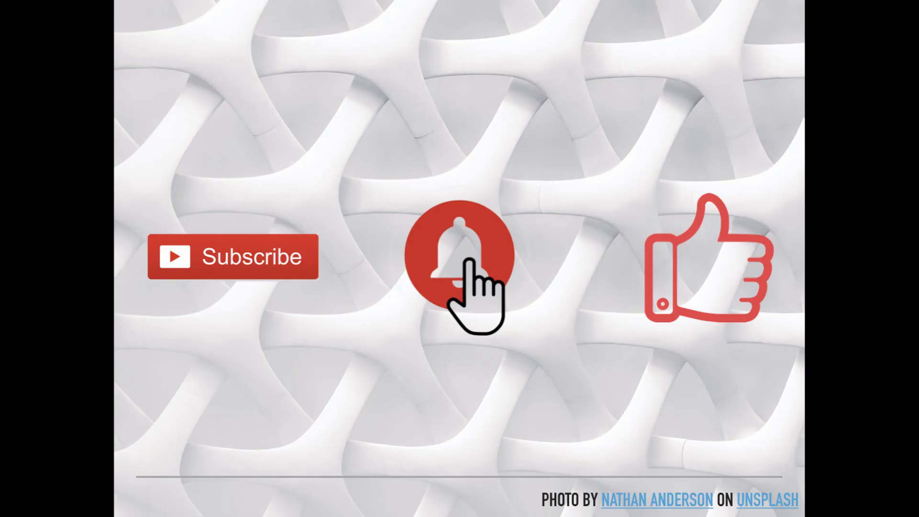